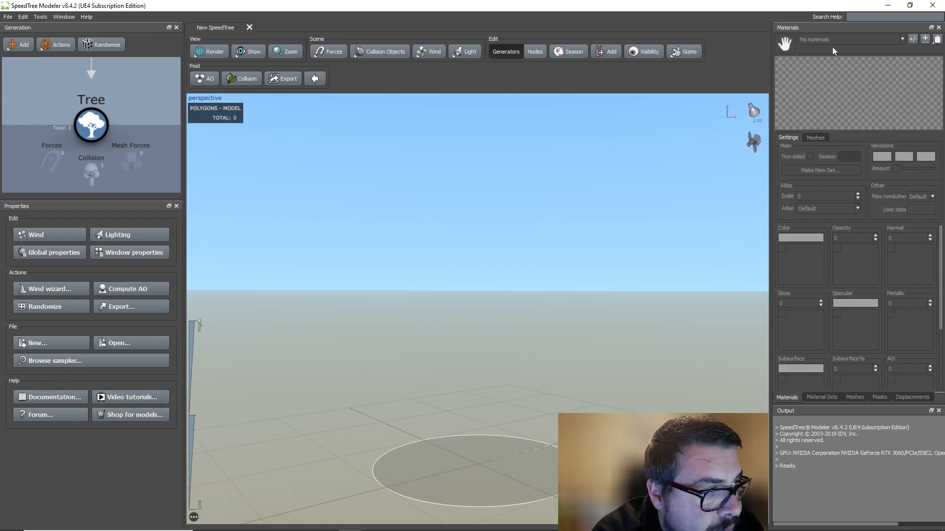
- Create a new material and load T_DefaultMaterial_Color.jpg from the Atlas folder as its color map
{"action": "left_click", "coordinate": [912, 39]}
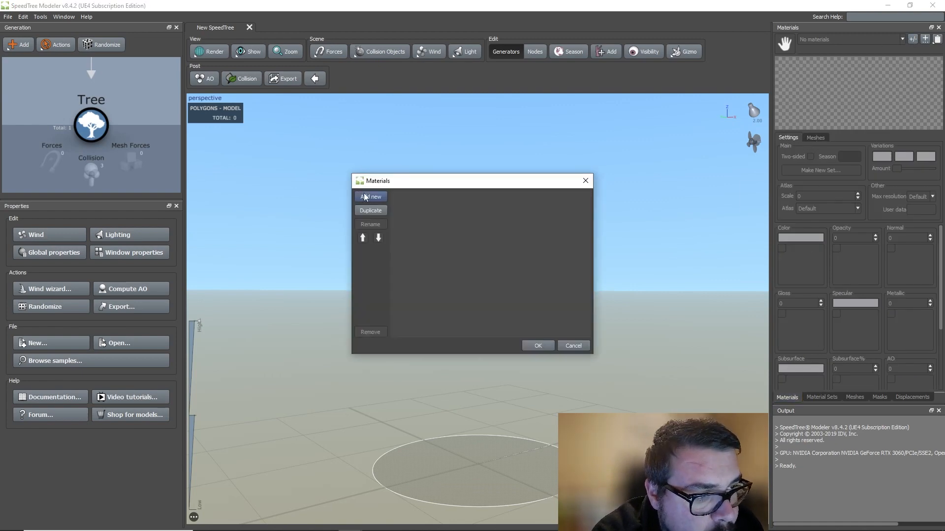
{"action": "left_click", "coordinate": [364, 196]}
{"action": "left_click", "coordinate": [538, 346]}
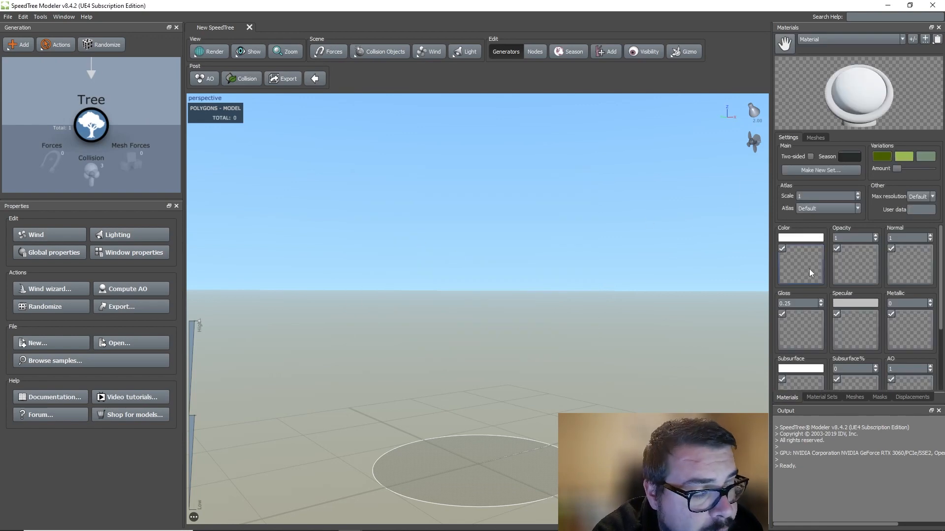
{"action": "double_click", "coordinate": [811, 273]}
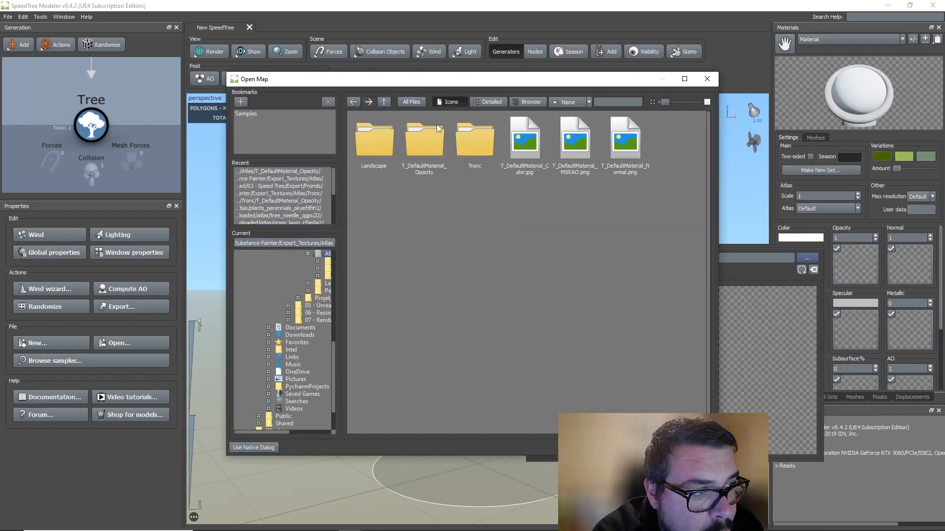
{"action": "double_click", "coordinate": [512, 153]}
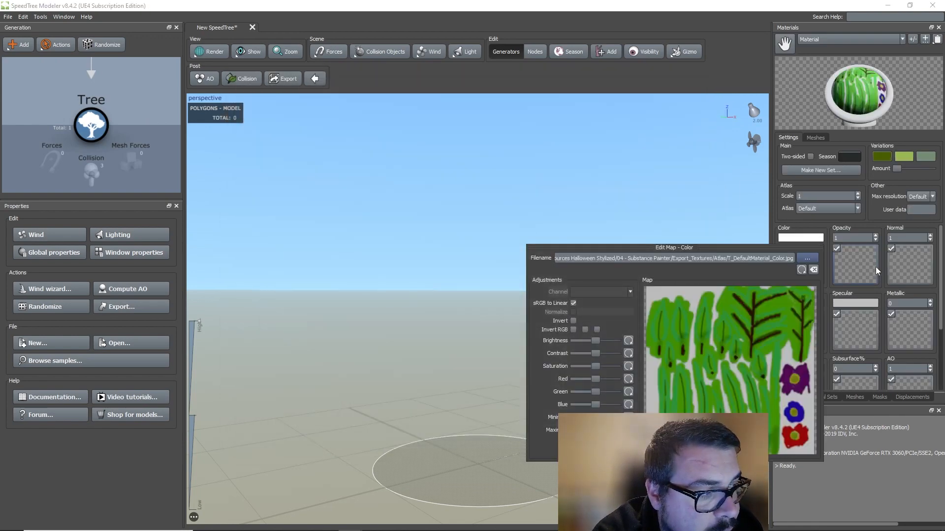
- Load Alpha.png from the T_DefaultMaterial_Opacity folder as the opacity map with sRGB to Linear enabled, and make the material two-sided
{"action": "double_click", "coordinate": [876, 267]}
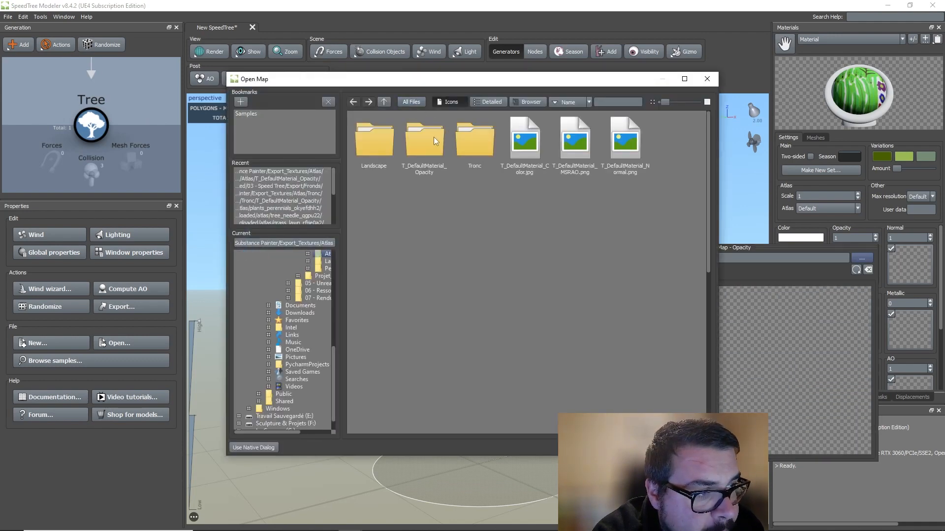
{"action": "double_click", "coordinate": [433, 137]}
{"action": "double_click", "coordinate": [386, 143]}
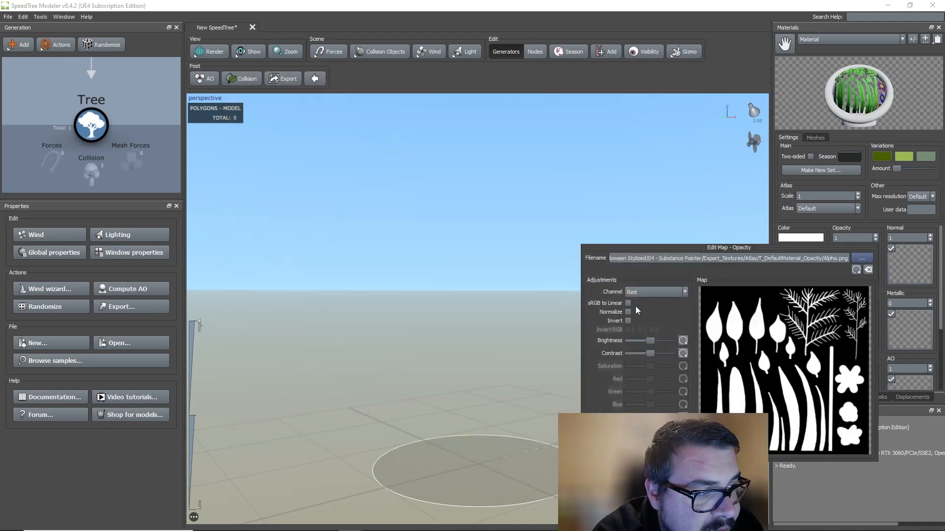
{"action": "left_click", "coordinate": [628, 303]}
{"action": "left_click", "coordinate": [613, 195]}
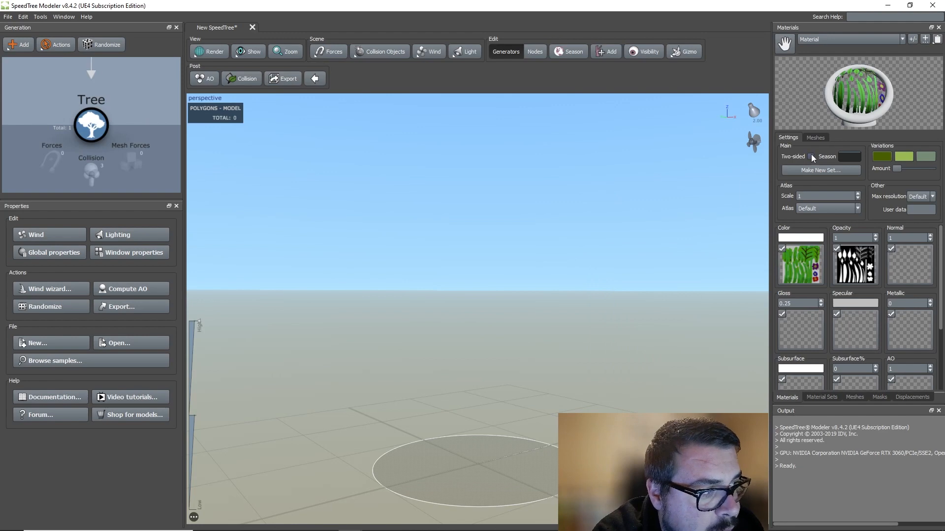
{"action": "left_click", "coordinate": [810, 156]}
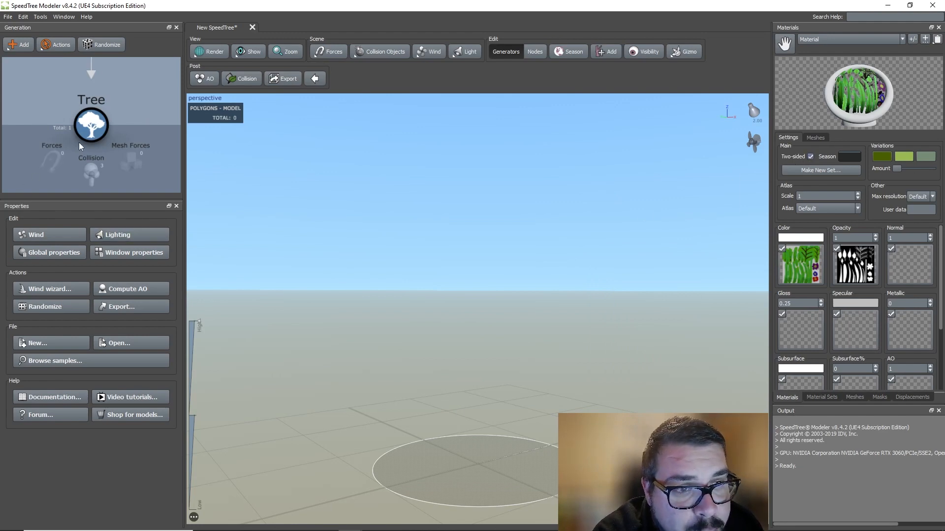
- Add a Leaf Mesh generator to the Tree node
{"action": "left_click", "coordinate": [98, 129]}
{"action": "right_click", "coordinate": [105, 132]}
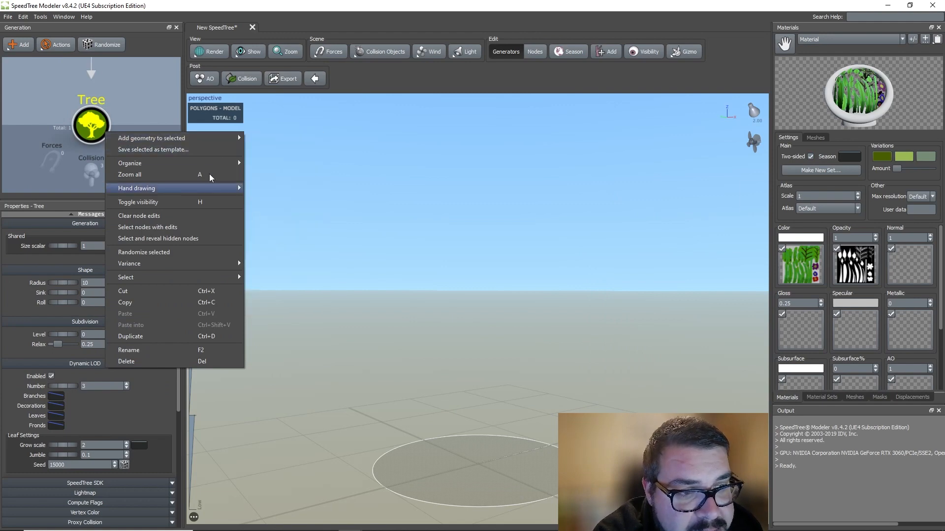
{"action": "mouse_move", "coordinate": [238, 137]}
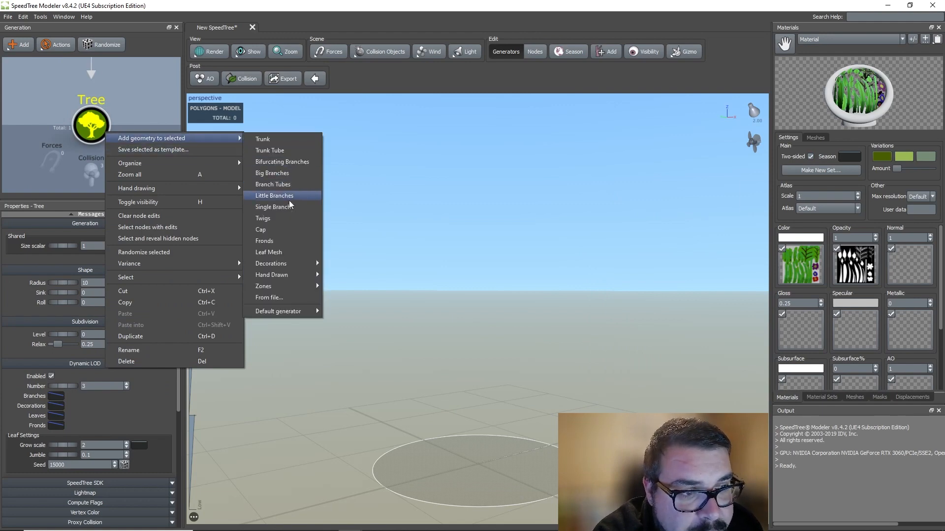
{"action": "left_click", "coordinate": [285, 253]}
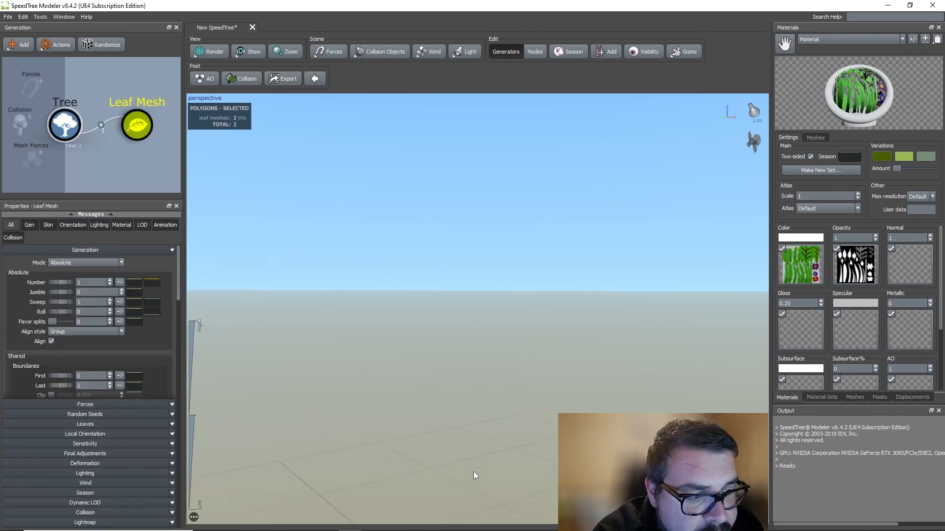
- Apply the new atlas material to the leaf mesh in the viewport
{"action": "middle_click_drag", "start_coordinate": [473, 471], "coordinate": [476, 362]}
{"action": "scroll", "coordinate": [475, 367], "scroll_direction": "up", "scroll_amount": 6}
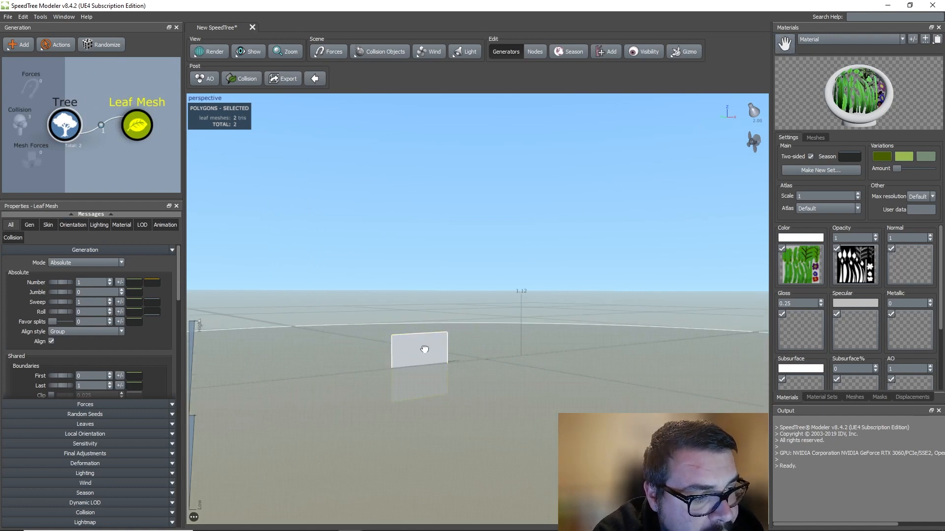
{"action": "left_click_drag", "start_coordinate": [425, 349], "coordinate": [444, 339]}
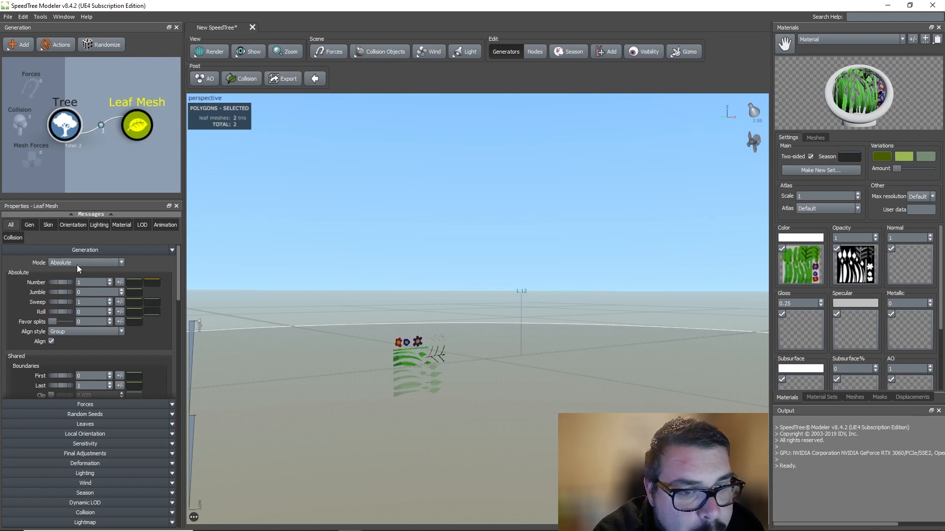
- Set the leaf mesh's Out value in the final orientation adjustments to 0.5 so the leaf stands upright
{"action": "left_click", "coordinate": [84, 224]}
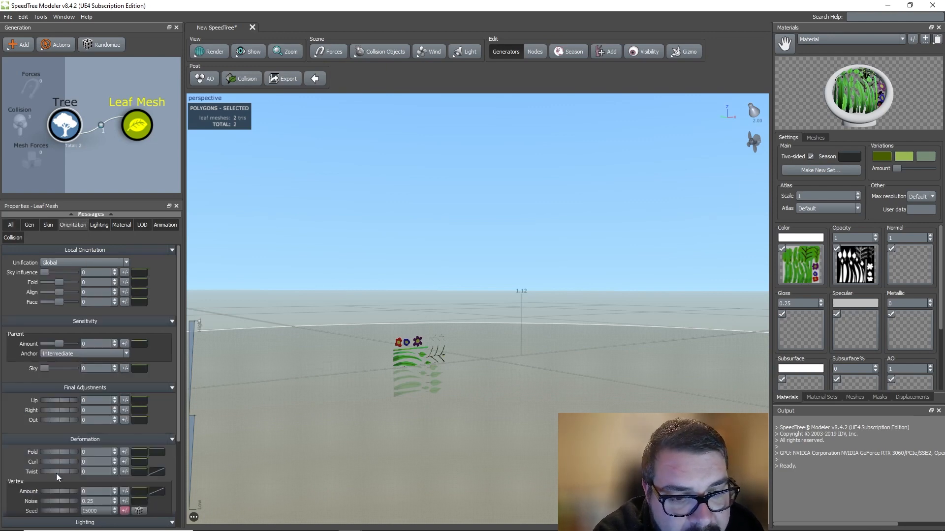
{"action": "left_click_drag", "start_coordinate": [57, 420], "coordinate": [93, 420]}
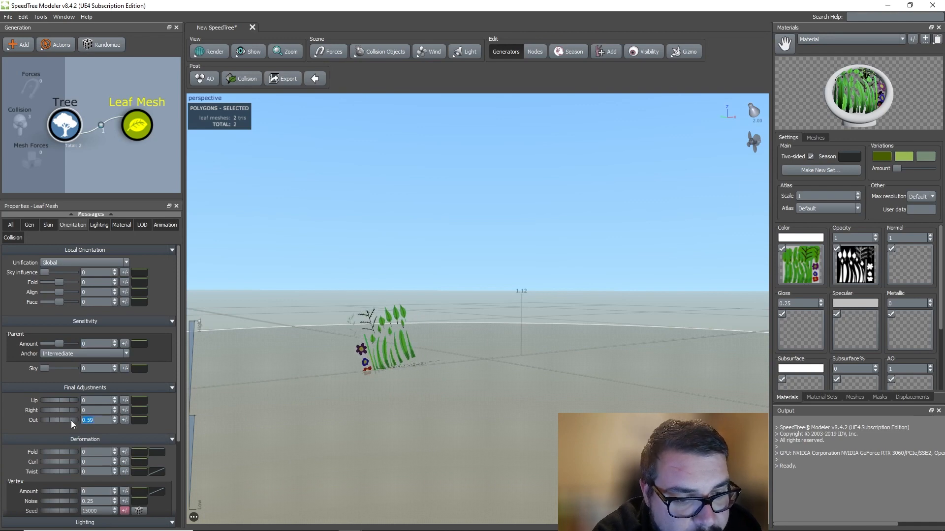
{"action": "type", "text": "0.5"}
{"action": "key", "text": "Return"}
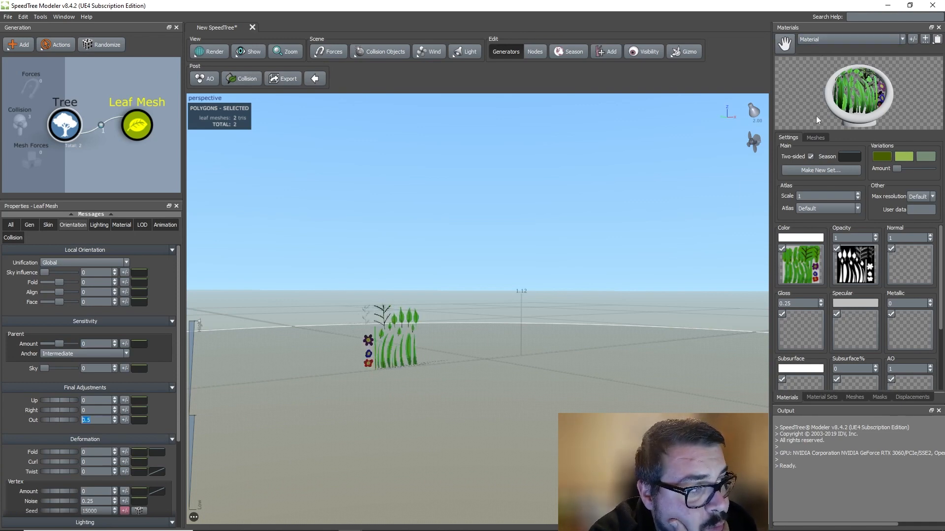
- Create a cutout mesh for the material, show its opacity, and place the pivot at the base of the straight stem
{"action": "left_click", "coordinate": [817, 138]}
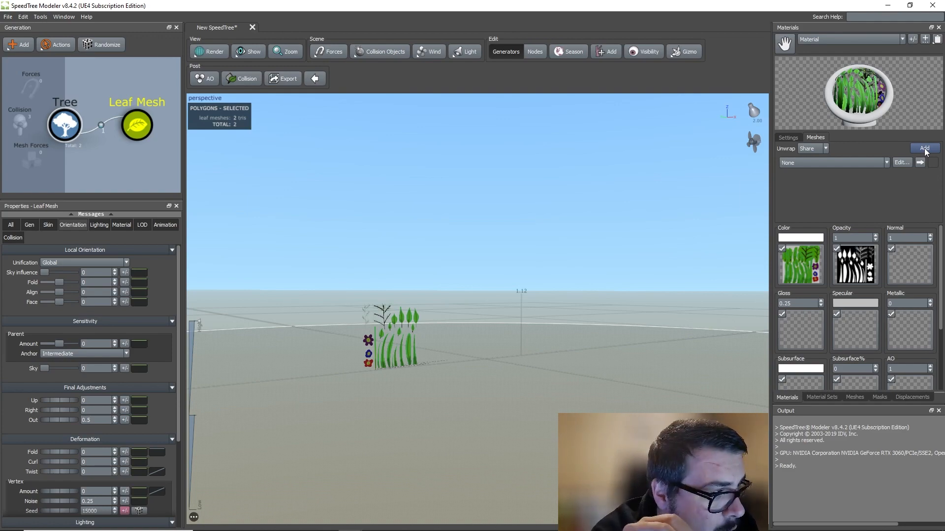
{"action": "left_click", "coordinate": [901, 162]}
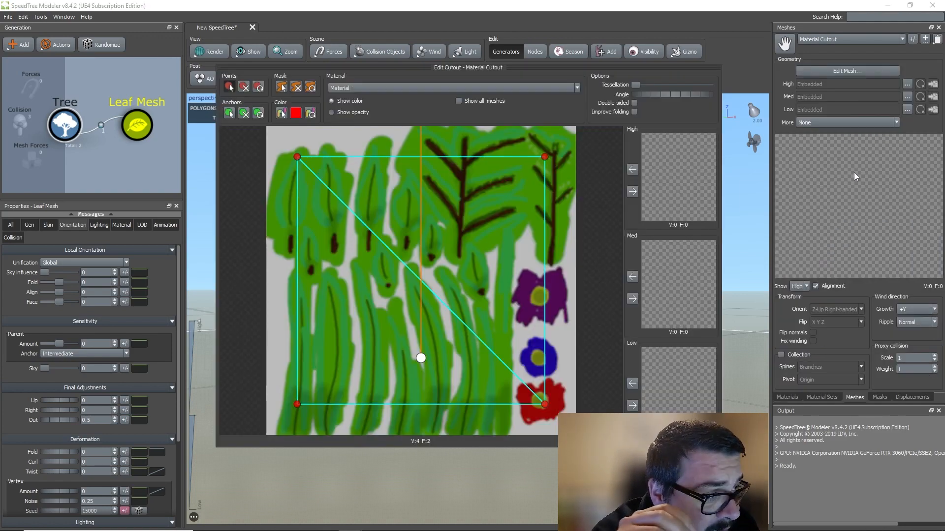
{"action": "left_click", "coordinate": [353, 112]}
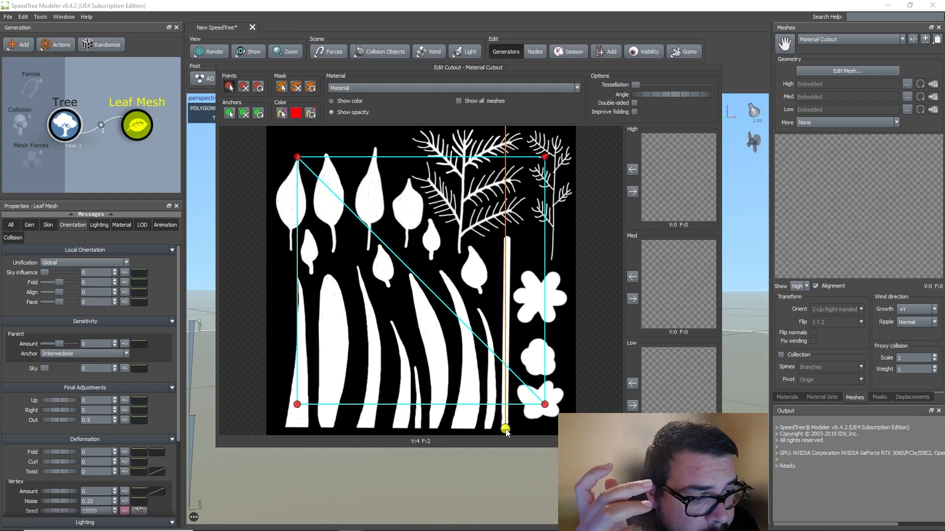
{"action": "scroll", "coordinate": [509, 422], "scroll_direction": "up", "scroll_amount": 5}
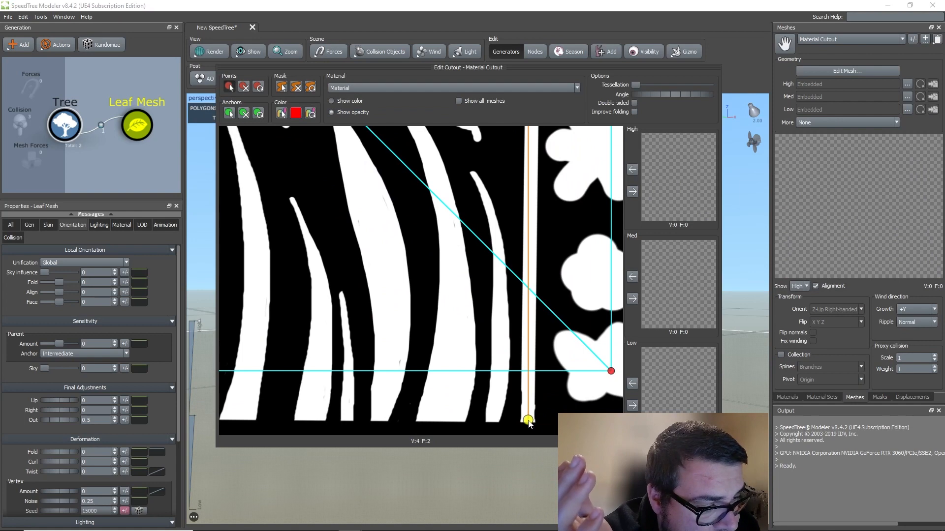
{"action": "scroll", "coordinate": [419, 423], "scroll_direction": "down", "scroll_amount": 2}
{"action": "scroll", "coordinate": [242, 398], "scroll_direction": "down", "scroll_amount": 1}
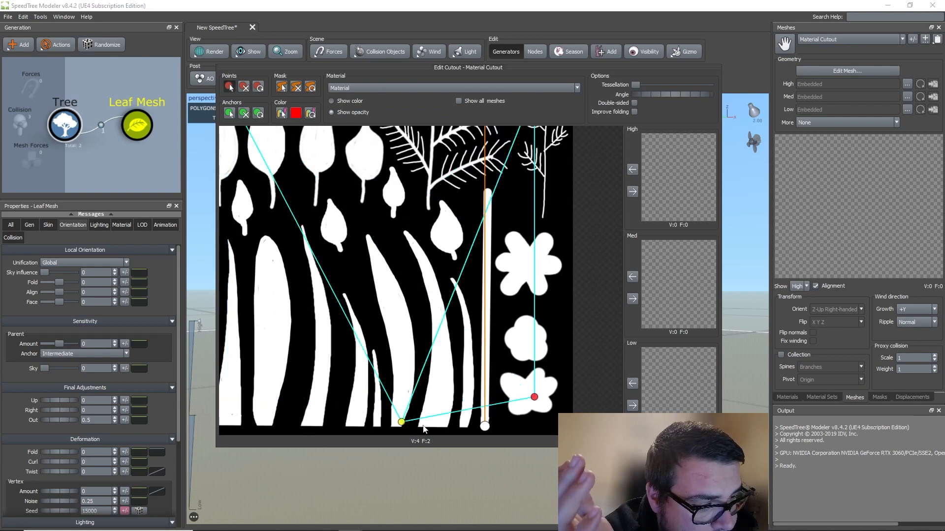
- Move the four cutout corner points so the outline closely frames the narrow straight stem
{"action": "left_click_drag", "start_coordinate": [479, 427], "coordinate": [479, 425]}
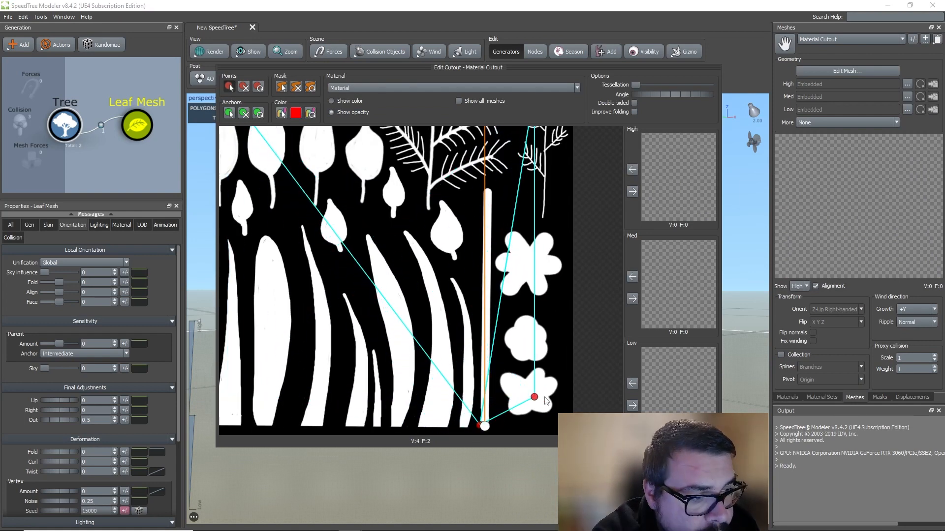
{"action": "left_click_drag", "start_coordinate": [535, 397], "coordinate": [490, 426]}
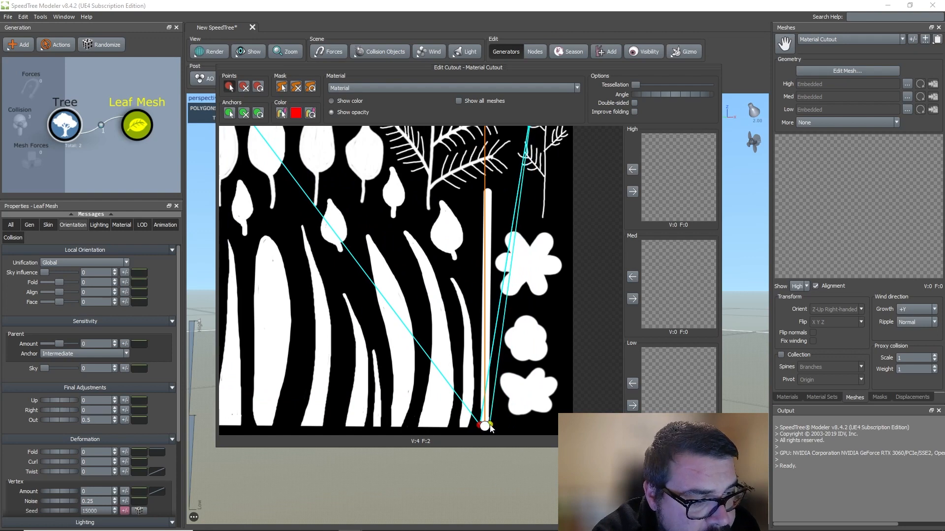
{"action": "scroll", "coordinate": [315, 180], "scroll_direction": "down", "scroll_amount": 2}
{"action": "left_click_drag", "start_coordinate": [296, 157], "coordinate": [504, 238]}
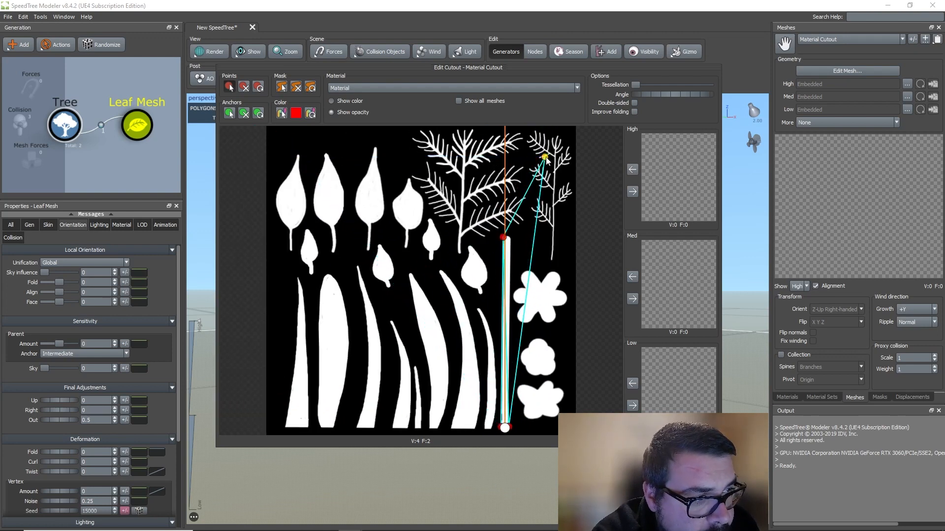
{"action": "left_click_drag", "start_coordinate": [546, 160], "coordinate": [513, 240]}
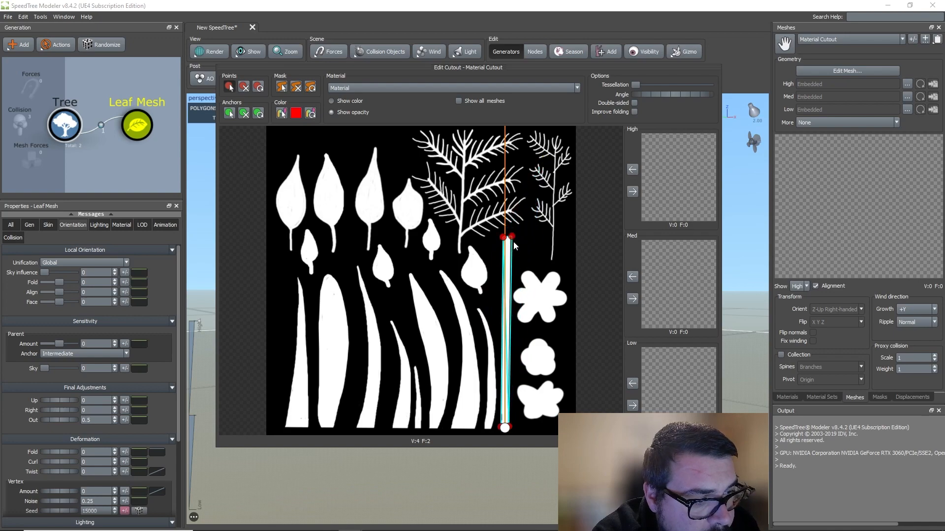
{"action": "scroll", "coordinate": [513, 246], "scroll_direction": "up", "scroll_amount": 5}
{"action": "middle_click_drag", "start_coordinate": [552, 254], "coordinate": [397, 120]}
{"action": "scroll", "coordinate": [432, 173], "scroll_direction": "down", "scroll_amount": 1}
{"action": "middle_click_drag", "start_coordinate": [432, 173], "coordinate": [433, 222]}
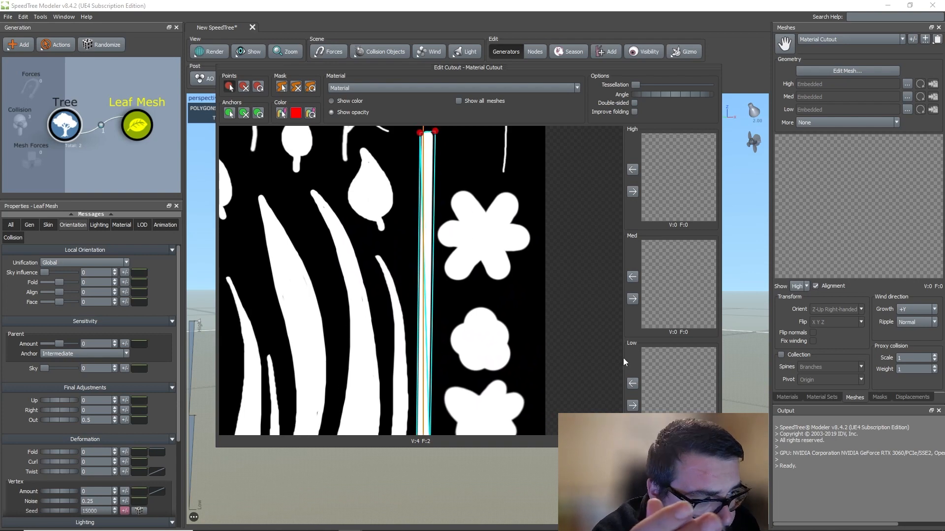
- Assign the stem cutout to the Low, Med and High mesh levels and close the cutout editor
{"action": "left_click", "coordinate": [633, 405]}
{"action": "left_click", "coordinate": [633, 298]}
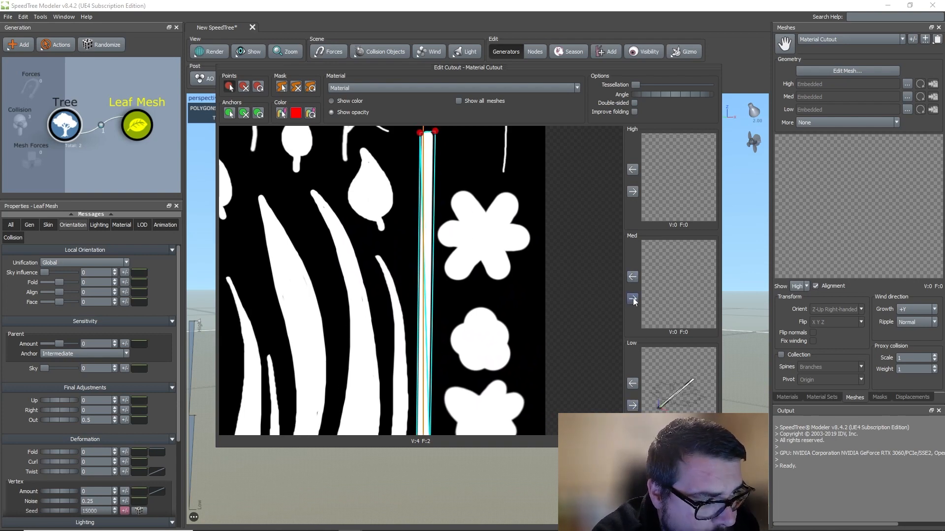
{"action": "left_click", "coordinate": [632, 191]}
{"action": "left_click", "coordinate": [737, 64]}
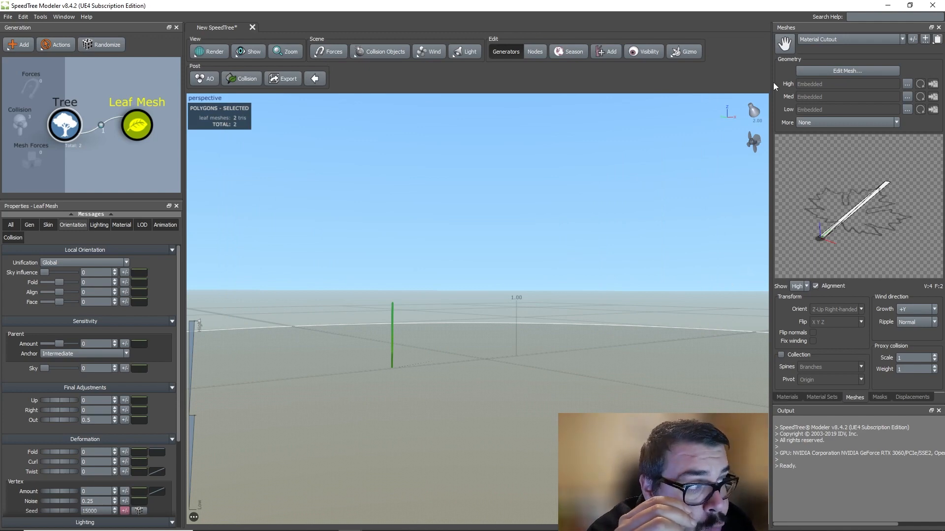
- Reopen the stem cutout and add three outward-angled anchors on alternating sides along the middle and upper stem
{"action": "left_click", "coordinate": [789, 397]}
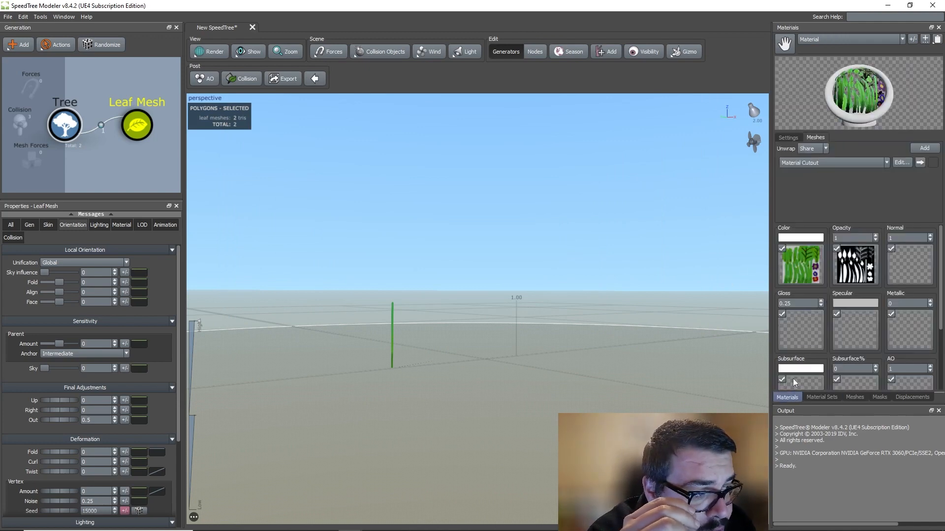
{"action": "left_click", "coordinate": [903, 162]}
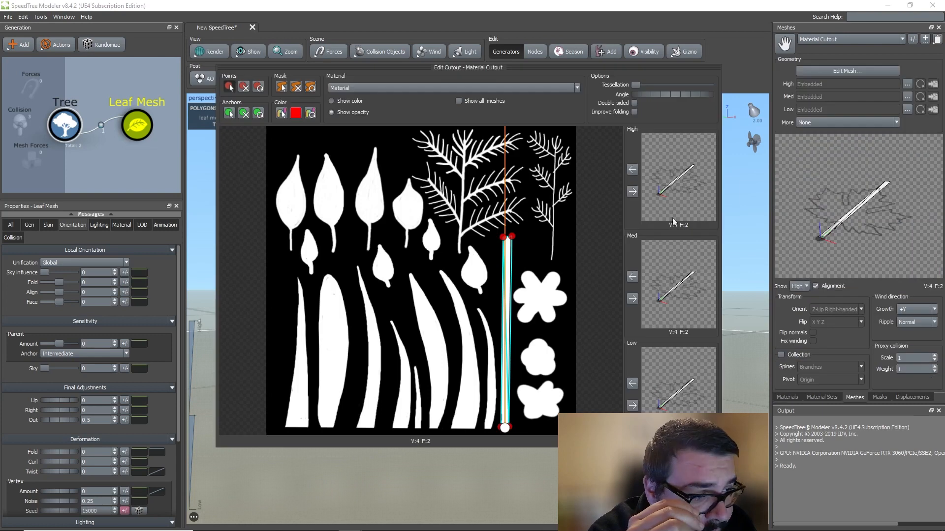
{"action": "left_click", "coordinate": [227, 114]}
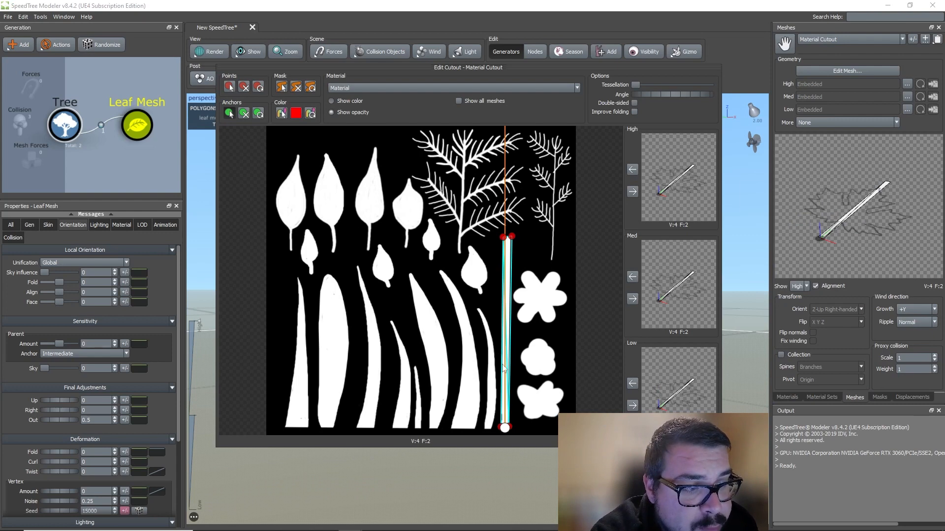
{"action": "scroll", "coordinate": [511, 385], "scroll_direction": "up", "scroll_amount": 5}
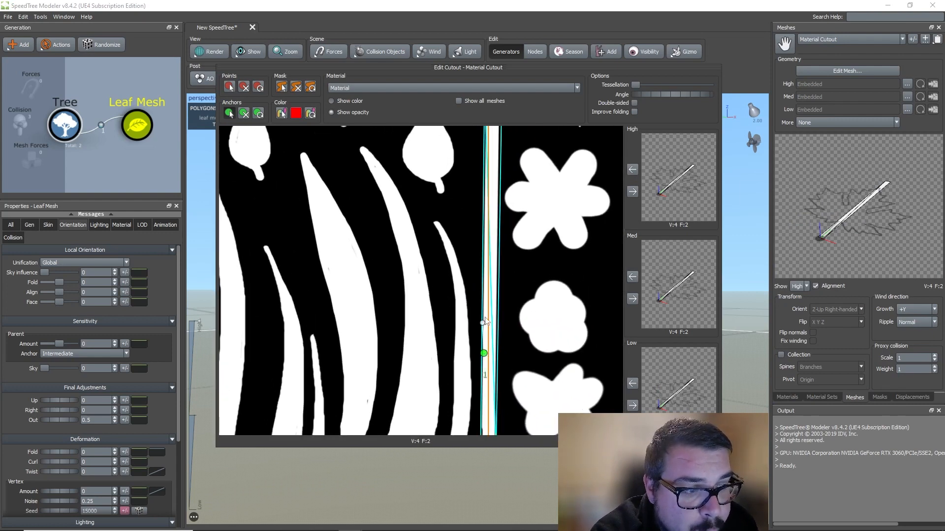
{"action": "left_click_drag", "start_coordinate": [482, 324], "coordinate": [445, 316]}
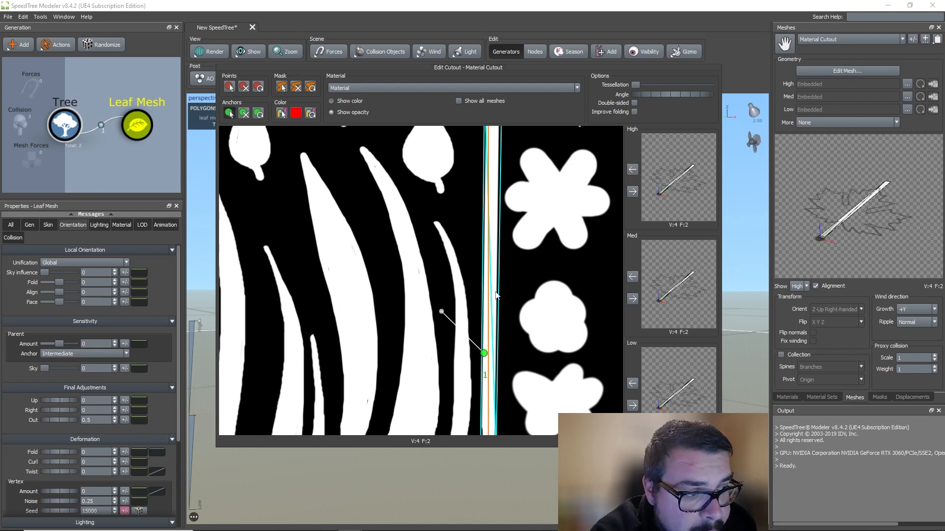
{"action": "left_click_drag", "start_coordinate": [496, 261], "coordinate": [541, 240]}
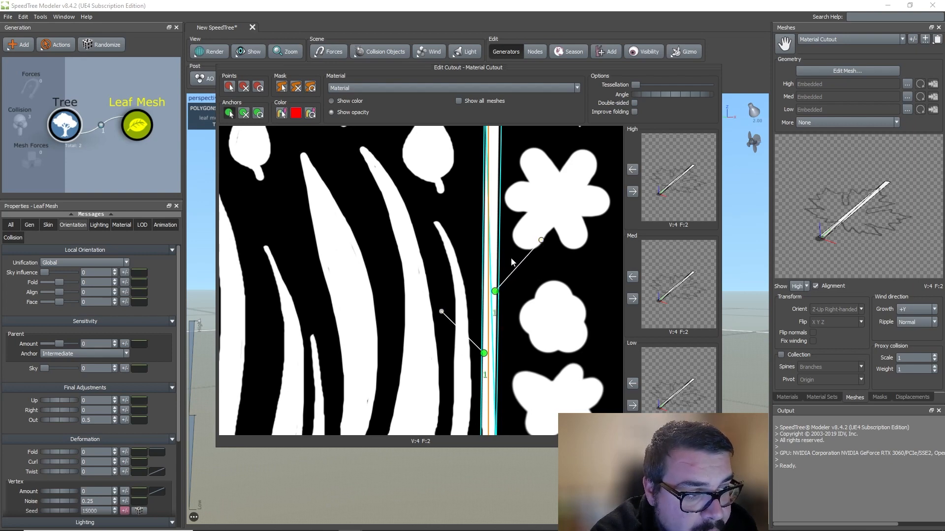
{"action": "middle_click_drag", "start_coordinate": [482, 219], "coordinate": [492, 287]}
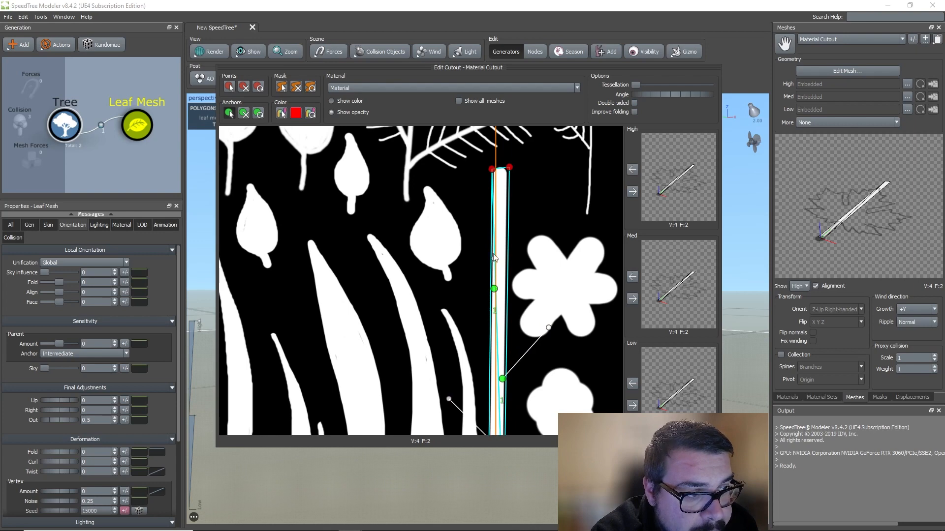
{"action": "left_click_drag", "start_coordinate": [494, 257], "coordinate": [454, 236]}
- Add two anchors near the stem's base, one on each side, both angled outward and upward
{"action": "middle_click_drag", "start_coordinate": [524, 347], "coordinate": [495, 225]}
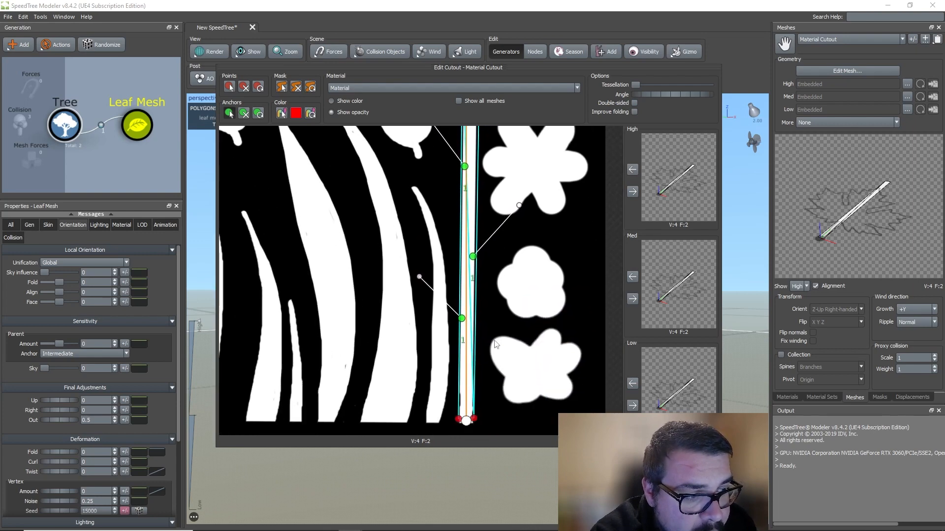
{"action": "left_click", "coordinate": [473, 390]}
{"action": "left_click_drag", "start_coordinate": [480, 363], "coordinate": [527, 342]}
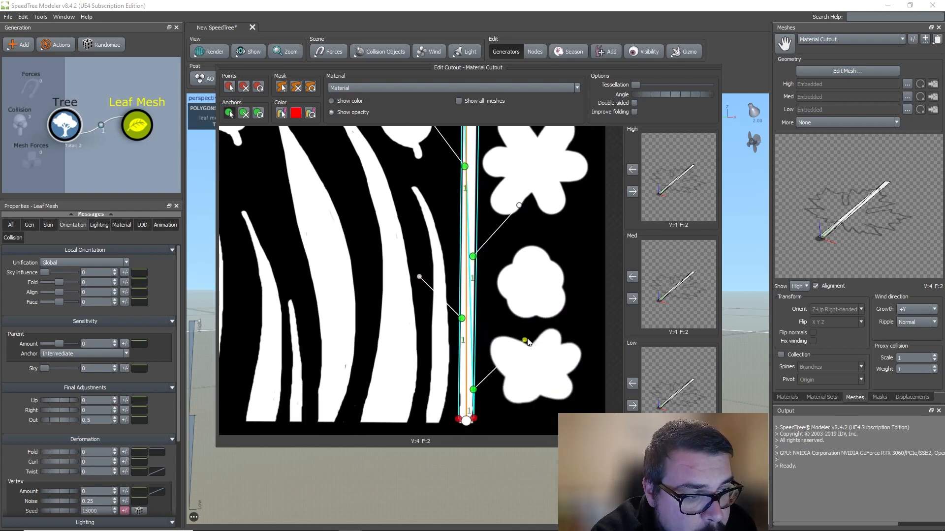
{"action": "left_click", "coordinate": [459, 401]}
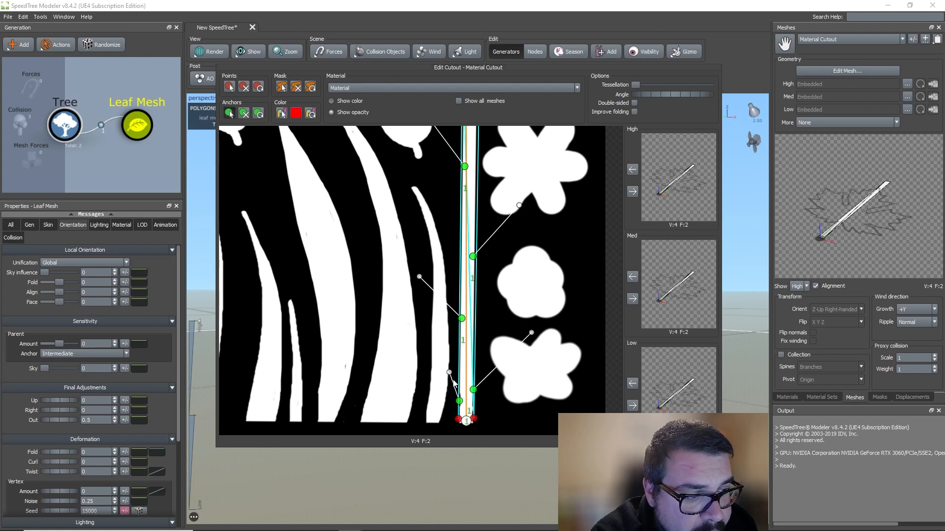
{"action": "left_click_drag", "start_coordinate": [449, 373], "coordinate": [399, 339]}
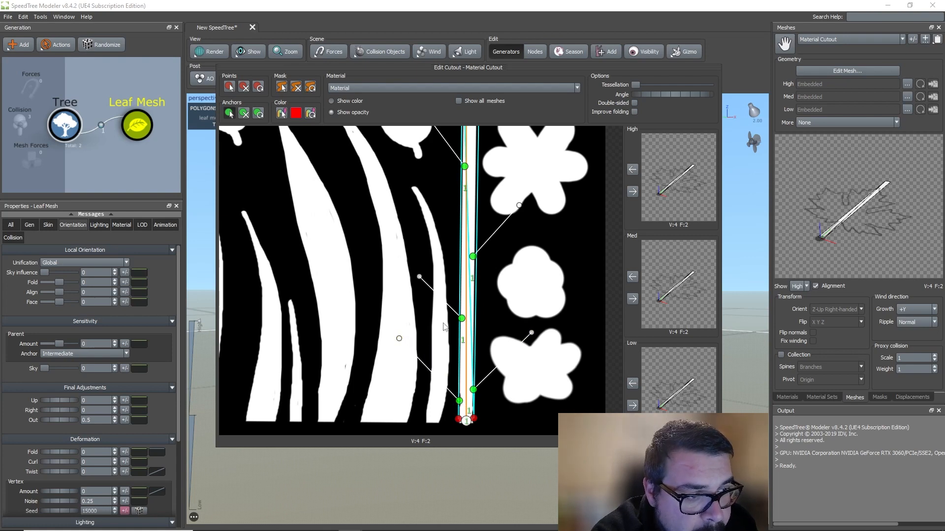
- Add an anchor at the stem's tip, set its ID to 2 and close the cutout editor
{"action": "scroll", "coordinate": [497, 275], "scroll_direction": "up", "scroll_amount": 2}
{"action": "scroll", "coordinate": [527, 212], "scroll_direction": "down", "scroll_amount": 4}
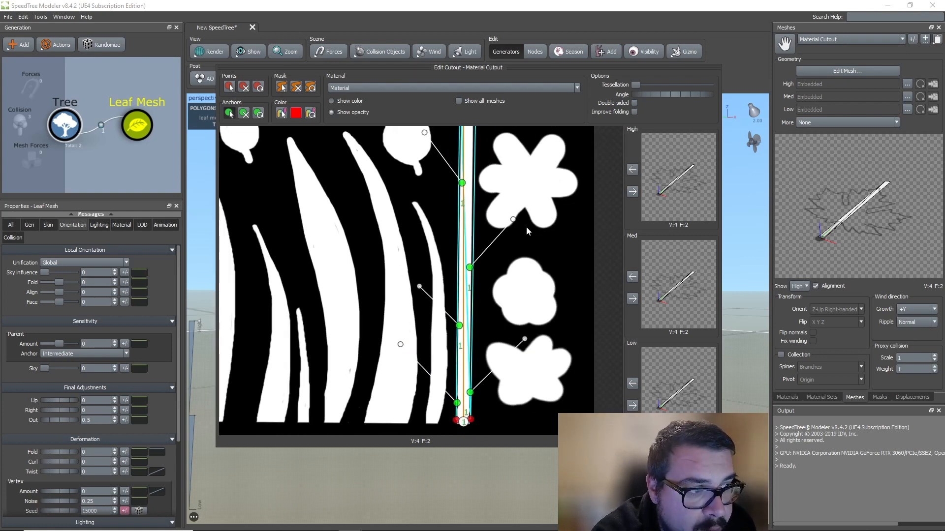
{"action": "middle_click_drag", "start_coordinate": [504, 198], "coordinate": [495, 361]}
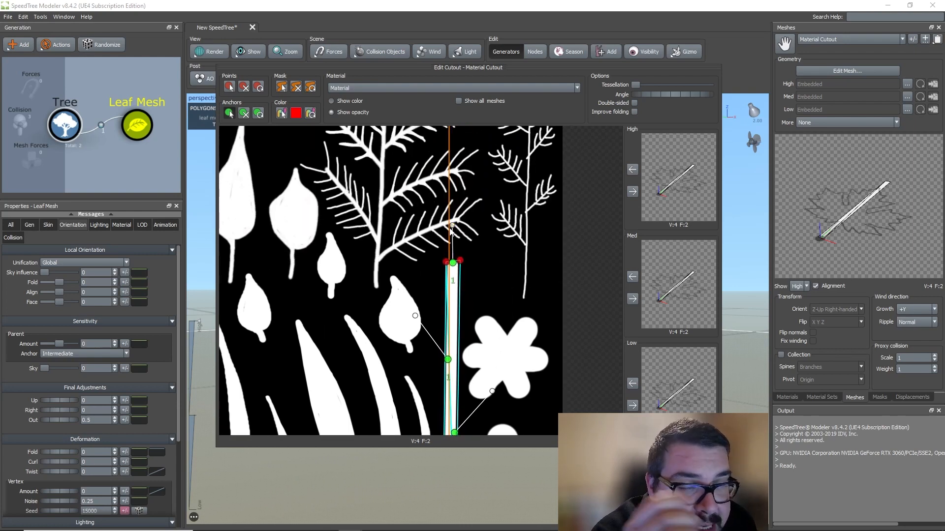
{"action": "right_click", "coordinate": [453, 266]}
{"action": "mouse_move", "coordinate": [472, 271]}
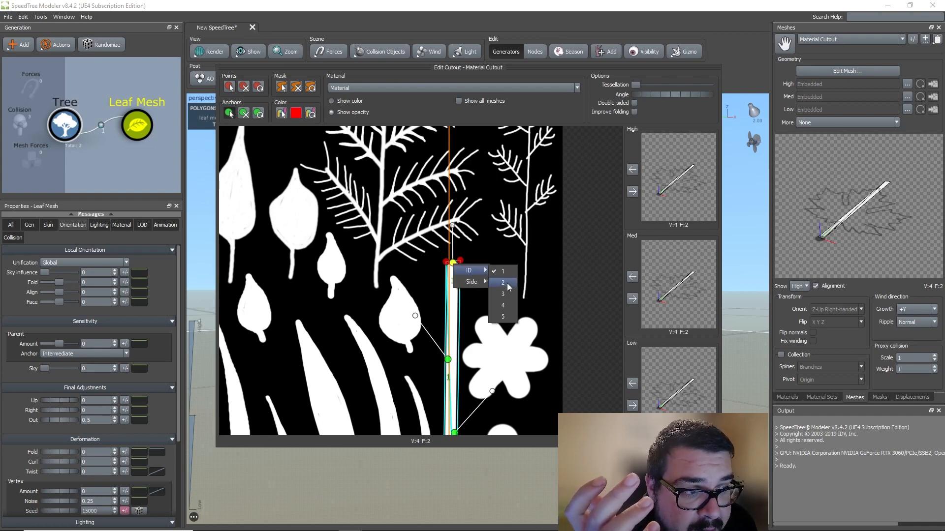
{"action": "left_click", "coordinate": [505, 283]}
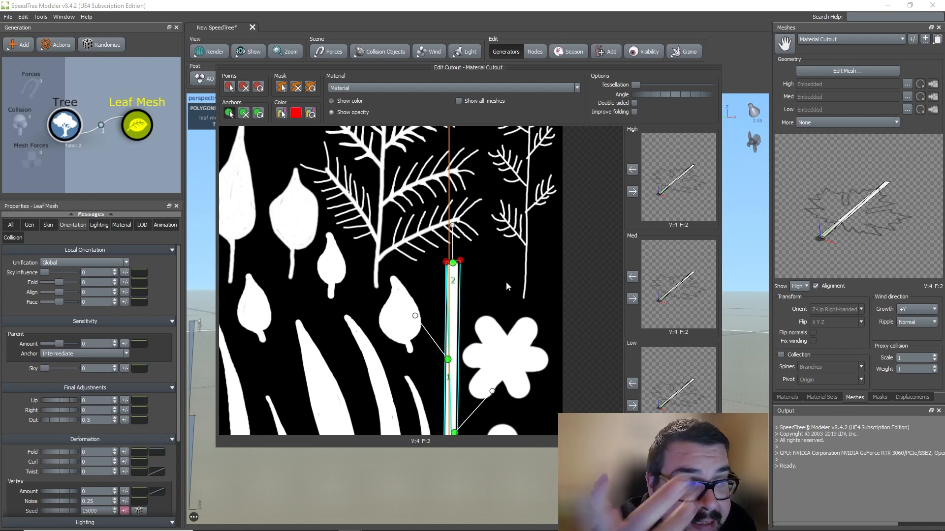
{"action": "left_click", "coordinate": [736, 56]}
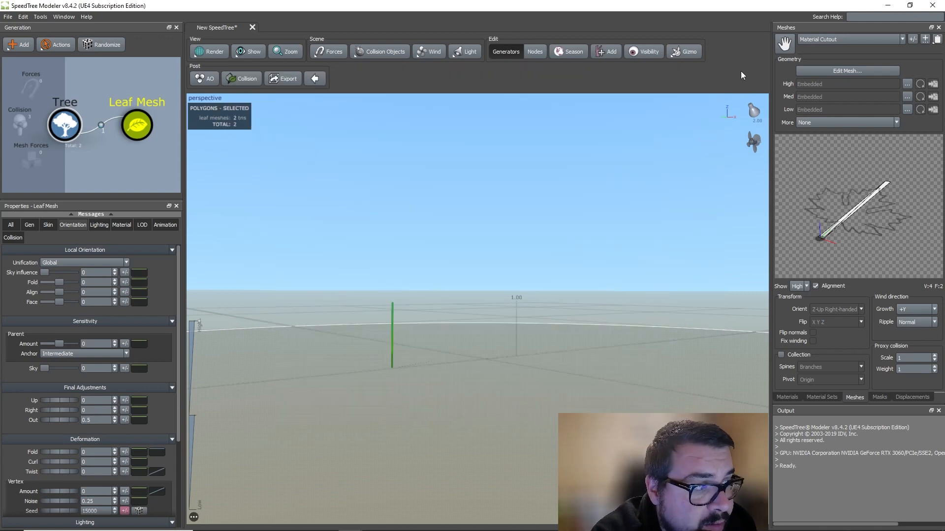
- Add a second cutout mesh to the material and place its pivot at the base of the wide rounded blade leaf
{"action": "left_click", "coordinate": [787, 397]}
{"action": "left_click", "coordinate": [918, 150]}
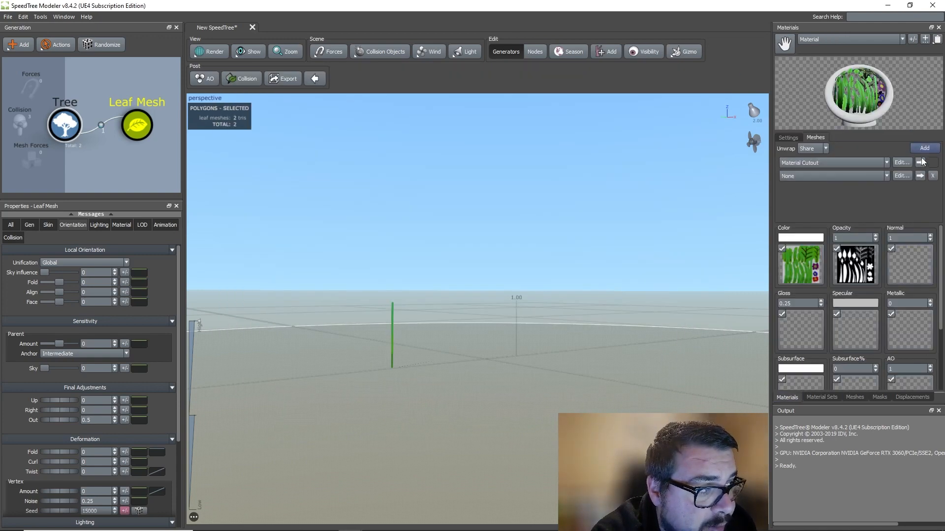
{"action": "left_click", "coordinate": [898, 176]}
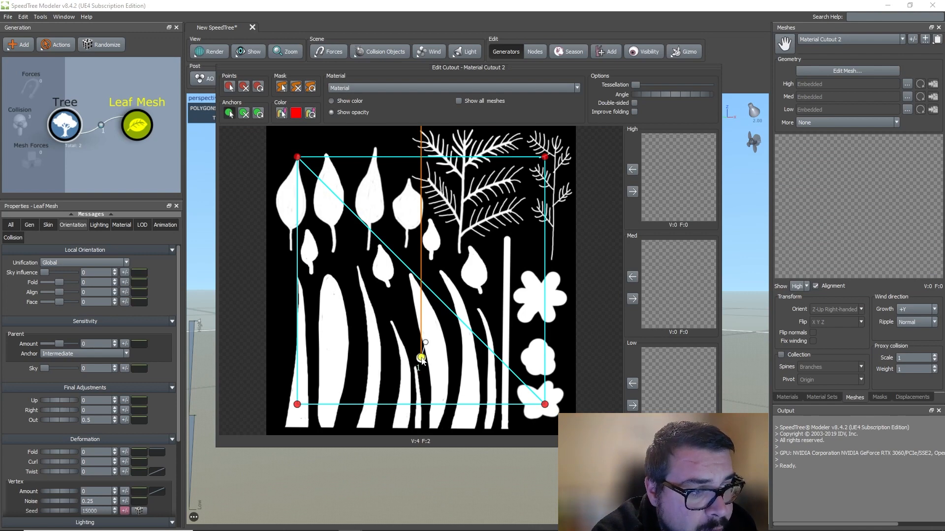
{"action": "left_click_drag", "start_coordinate": [421, 359], "coordinate": [423, 362]}
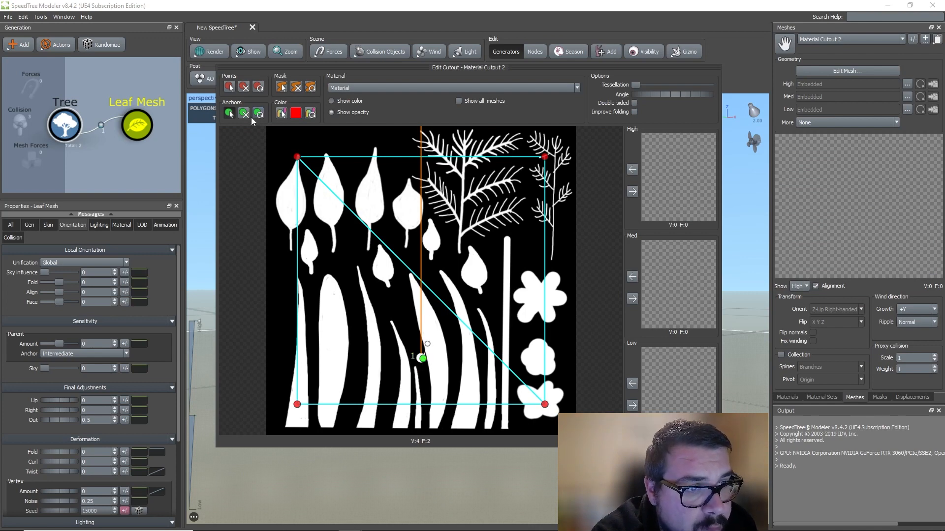
{"action": "left_click", "coordinate": [428, 352]}
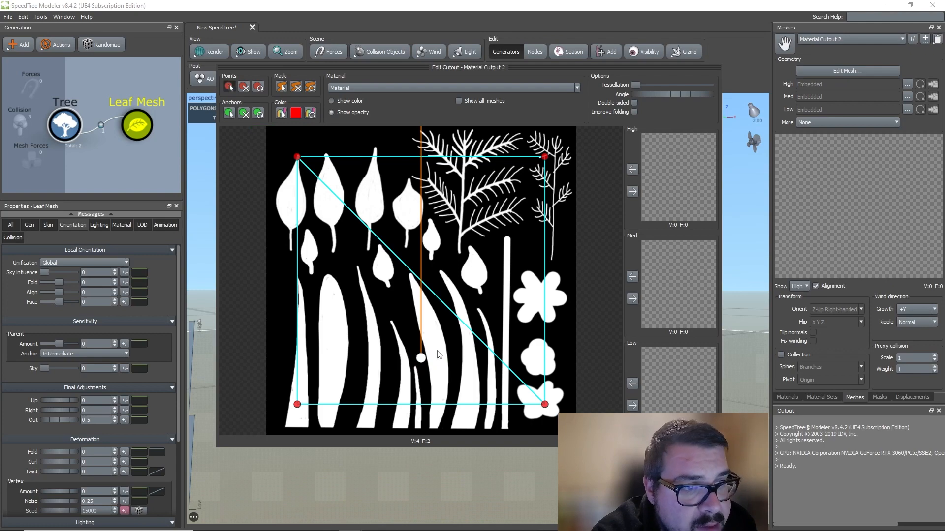
{"action": "left_click_drag", "start_coordinate": [425, 361], "coordinate": [313, 426]}
- Move the four cutout corner points to the tip and base of the wide blade leaf
{"action": "scroll", "coordinate": [391, 359], "scroll_direction": "up", "scroll_amount": 3}
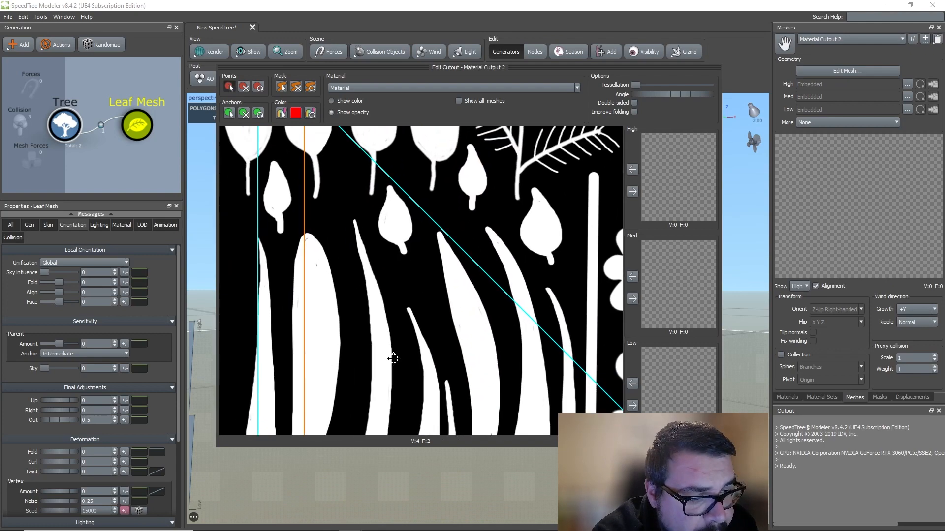
{"action": "left_click_drag", "start_coordinate": [324, 387], "coordinate": [361, 425]}
{"action": "middle_click_drag", "start_coordinate": [405, 222], "coordinate": [435, 369]}
{"action": "left_click_drag", "start_coordinate": [353, 176], "coordinate": [368, 273]}
{"action": "left_click_drag", "start_coordinate": [375, 315], "coordinate": [386, 344]}
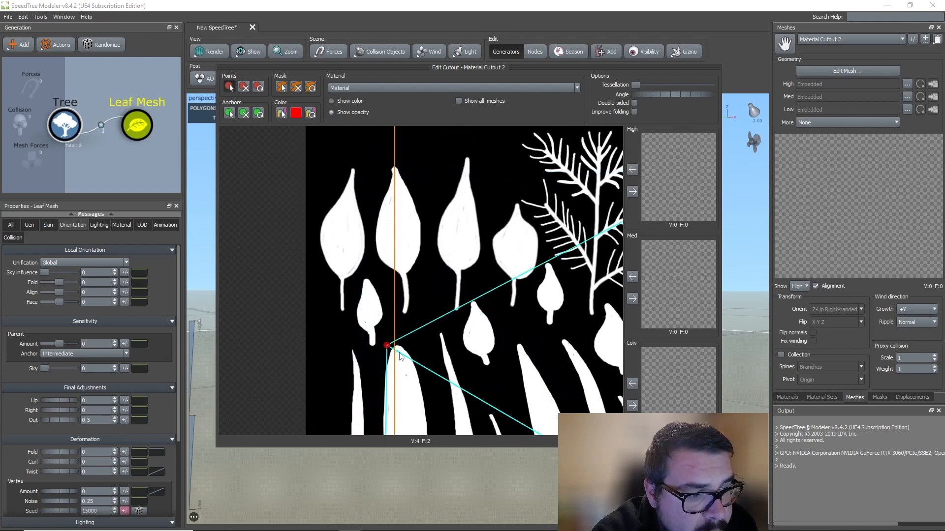
{"action": "middle_click_drag", "start_coordinate": [618, 381], "coordinate": [438, 381]}
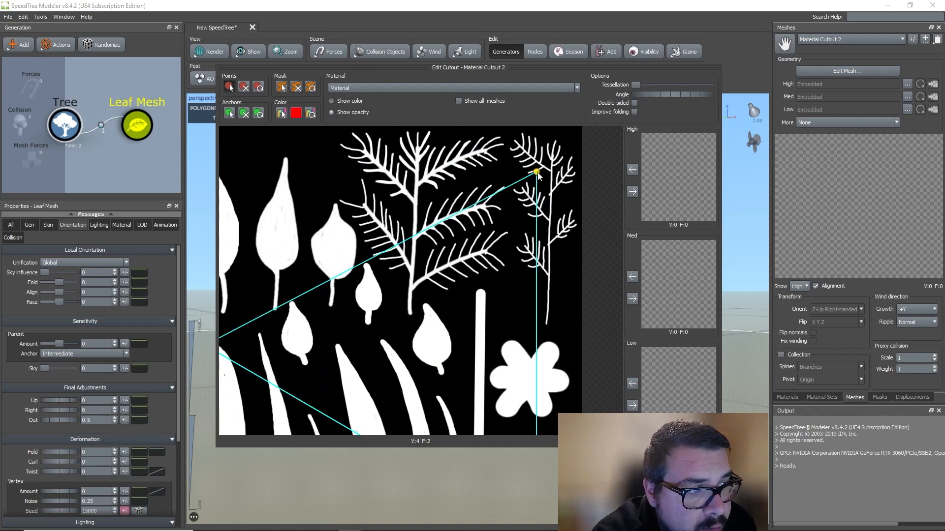
{"action": "left_click_drag", "start_coordinate": [536, 173], "coordinate": [362, 291]}
{"action": "scroll", "coordinate": [401, 280], "scroll_direction": "up", "scroll_amount": 3}
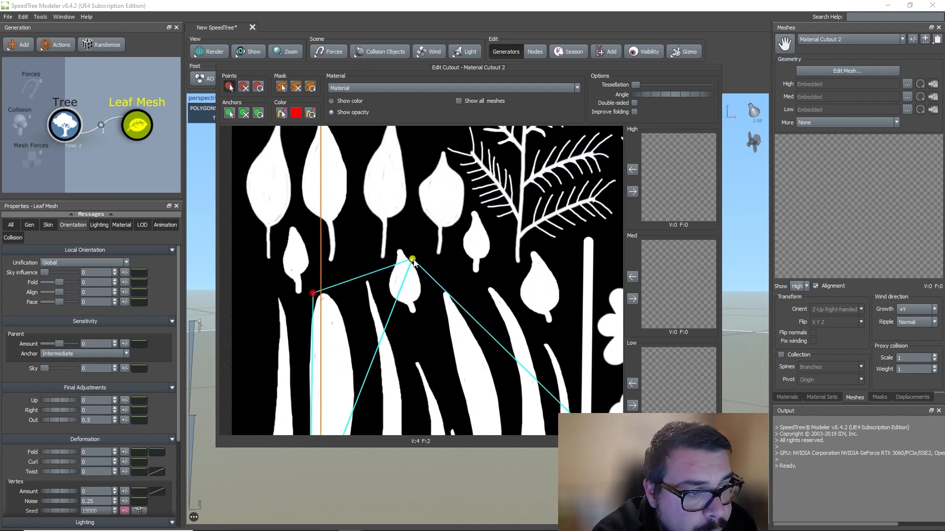
{"action": "left_click_drag", "start_coordinate": [414, 262], "coordinate": [339, 293]}
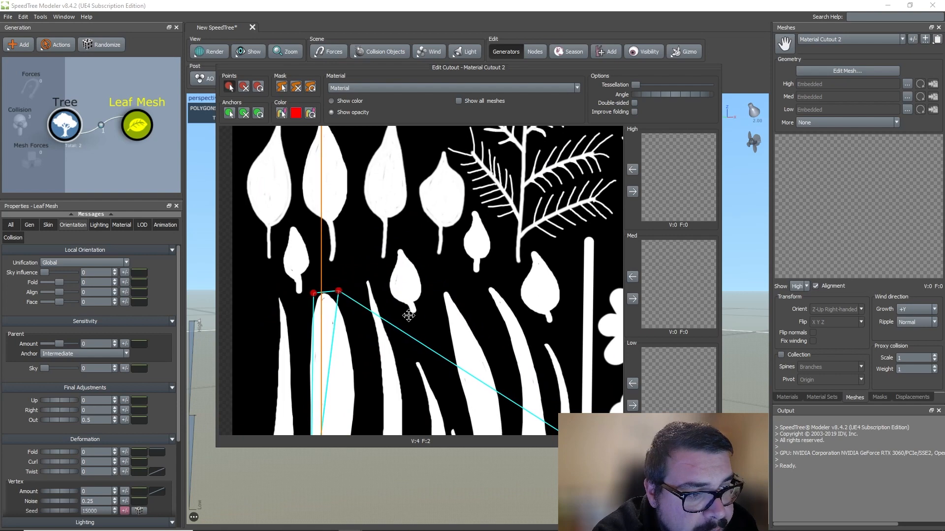
{"action": "middle_click_drag", "start_coordinate": [408, 316], "coordinate": [353, 219]}
{"action": "left_click_drag", "start_coordinate": [591, 391], "coordinate": [282, 429]}
- Add outline points along both long edges of the wide blade leaf so the cutout follows its curved sides
{"action": "left_click_drag", "start_coordinate": [301, 361], "coordinate": [299, 343]}
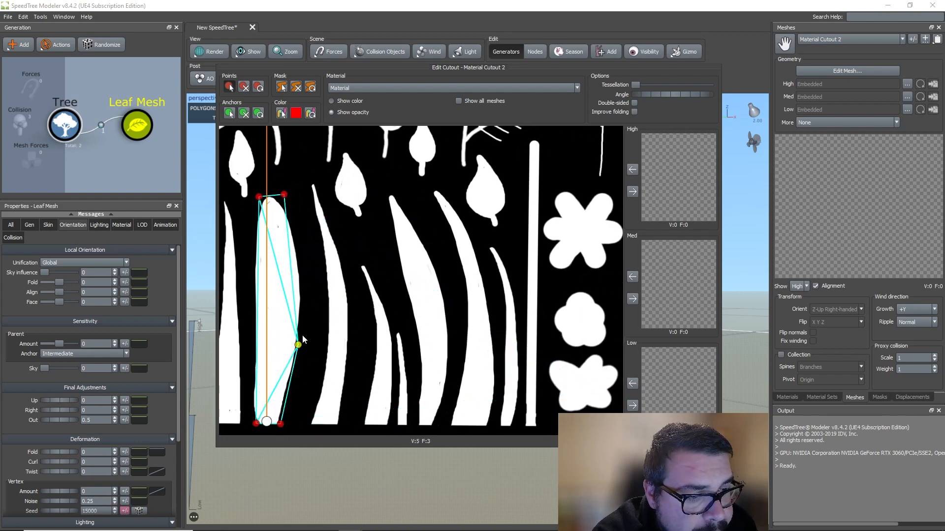
{"action": "left_click_drag", "start_coordinate": [308, 283], "coordinate": [253, 249]}
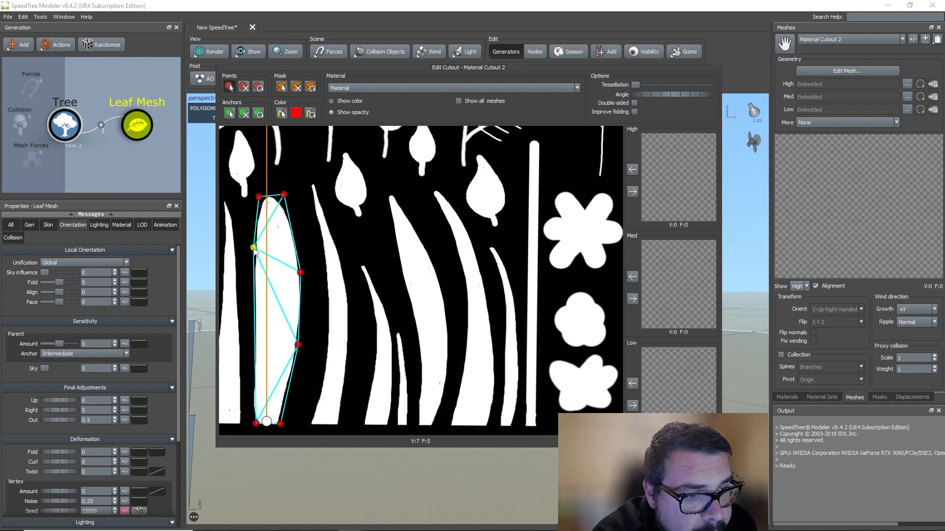
{"action": "left_click_drag", "start_coordinate": [256, 339], "coordinate": [252, 344]}
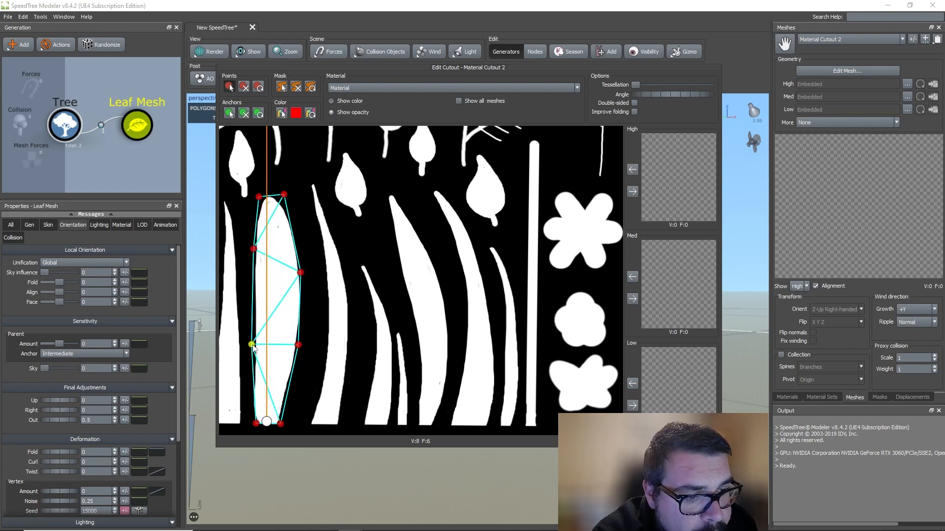
{"action": "left_click", "coordinate": [251, 398]}
- Add four interior points down the middle of the wide blade leaf
{"action": "left_click", "coordinate": [273, 372]}
{"action": "left_click", "coordinate": [277, 321]}
{"action": "left_click", "coordinate": [274, 254]}
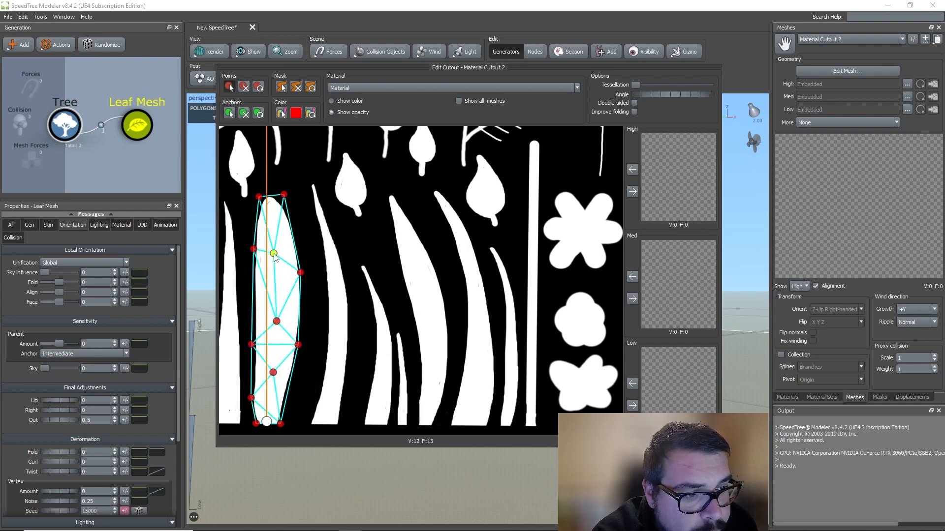
{"action": "left_click", "coordinate": [273, 217]}
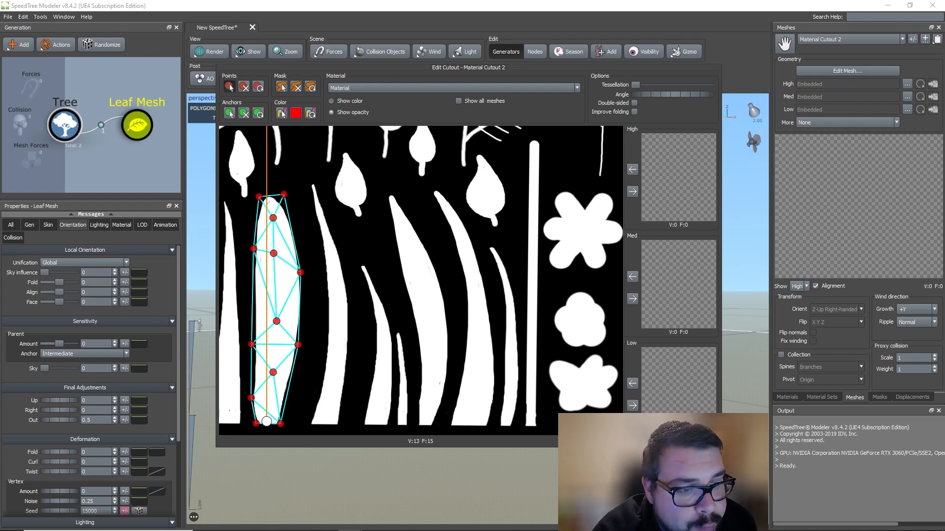
- Assign the blade leaf cutout to the Low, Med and High mesh levels and close the cutout editor
{"action": "left_click", "coordinate": [632, 298]}
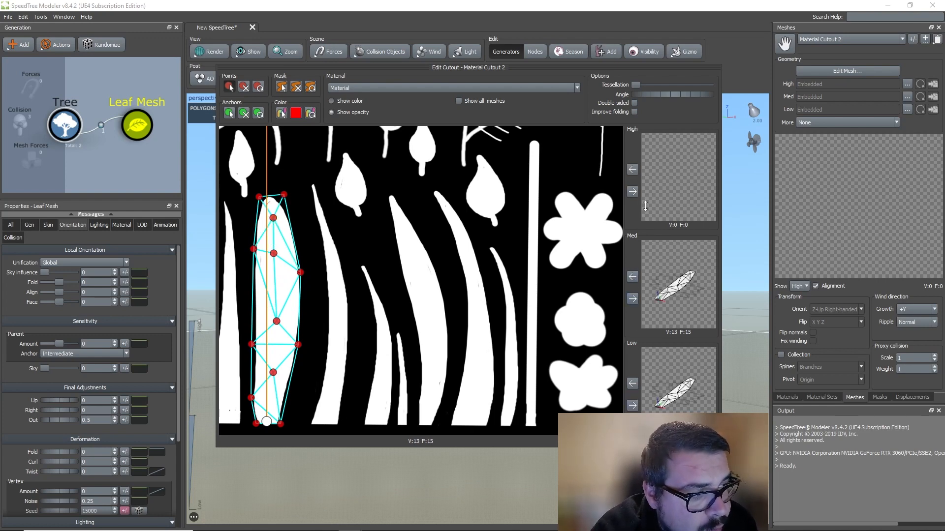
{"action": "left_click", "coordinate": [633, 192]}
{"action": "left_click", "coordinate": [771, 183]}
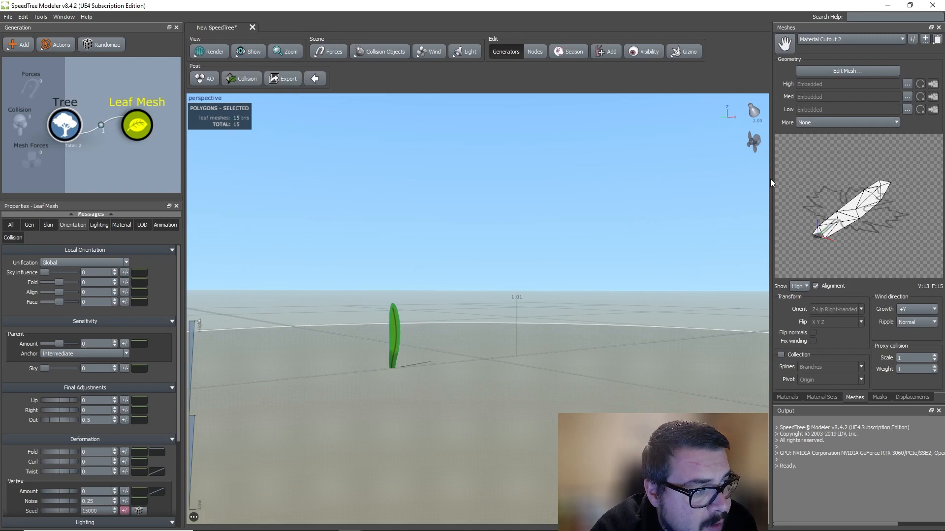
- Add a third cutout mesh to the material and place its pivot at the centre of the six-petal flower
{"action": "left_click", "coordinate": [785, 398]}
{"action": "left_click", "coordinate": [921, 149]}
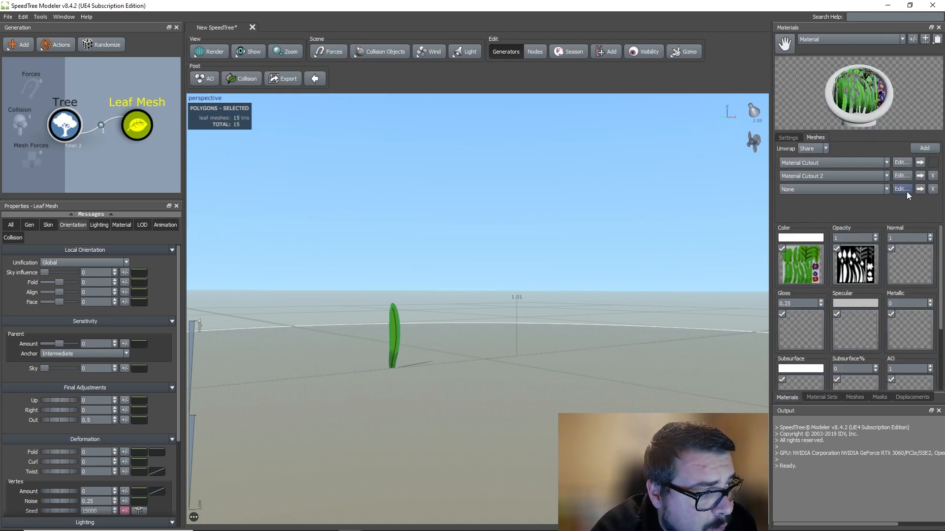
{"action": "left_click", "coordinate": [906, 190]}
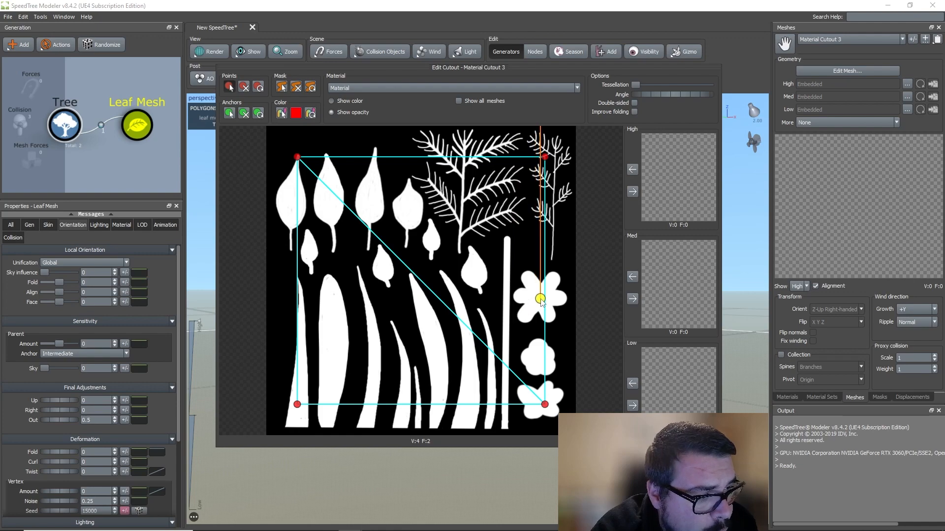
{"action": "scroll", "coordinate": [541, 301], "scroll_direction": "up", "scroll_amount": 3}
{"action": "middle_click_drag", "start_coordinate": [540, 306], "coordinate": [453, 296]}
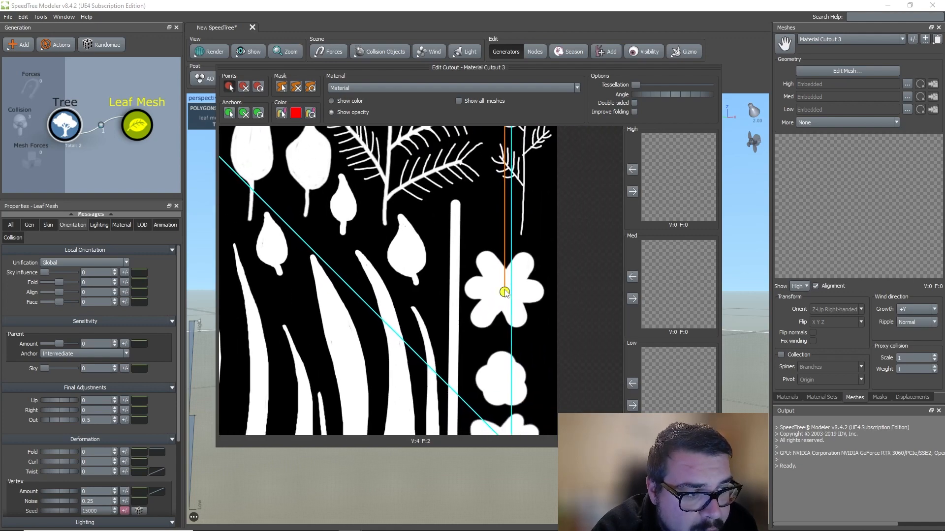
- Move the third cutout's four corner points in around the upper and side petals of the six-petal flower
{"action": "scroll", "coordinate": [470, 291], "scroll_direction": "down", "scroll_amount": 3}
{"action": "left_click_drag", "start_coordinate": [545, 158], "coordinate": [564, 271]}
{"action": "left_click_drag", "start_coordinate": [296, 157], "coordinate": [521, 268]}
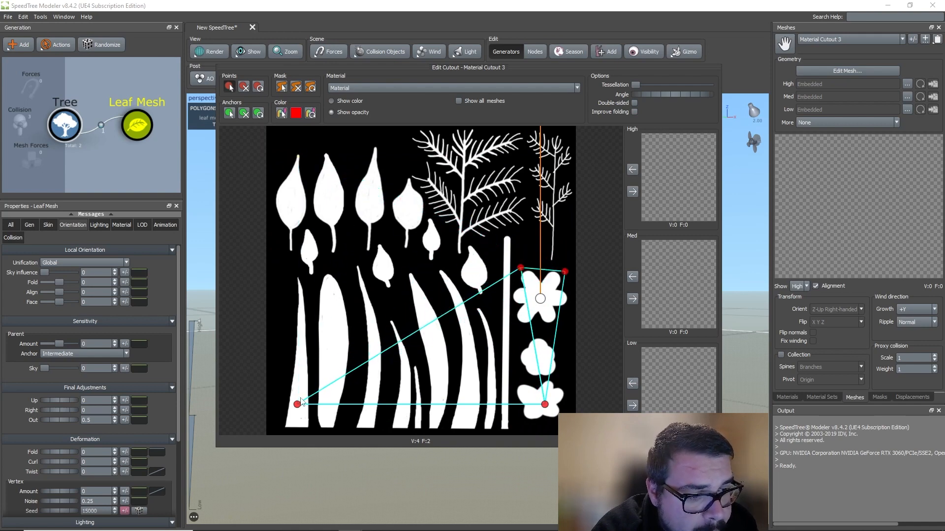
{"action": "left_click_drag", "start_coordinate": [297, 404], "coordinate": [512, 296]}
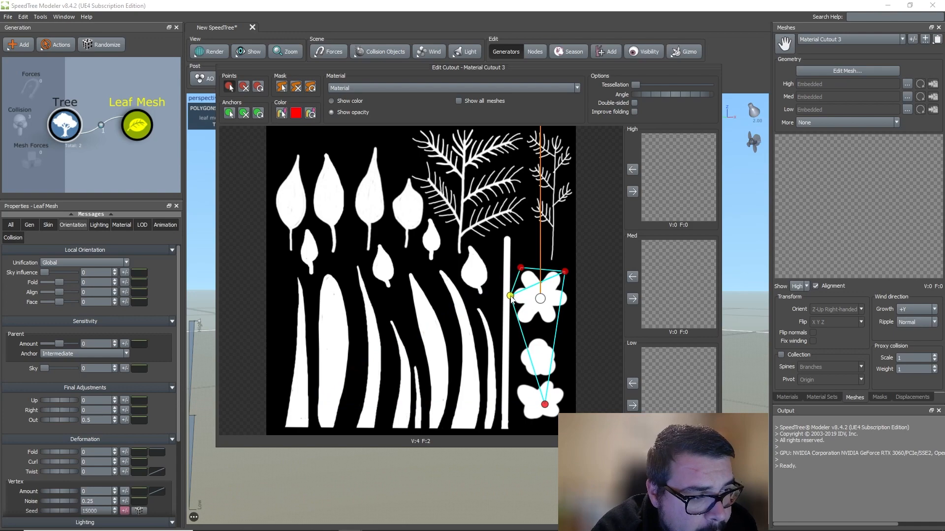
{"action": "left_click_drag", "start_coordinate": [544, 405], "coordinate": [571, 301]}
- Add two outline points below the six-petal flower's lower petals so the cutout encloses the whole flower
{"action": "scroll", "coordinate": [571, 310], "scroll_direction": "up", "scroll_amount": 2}
{"action": "scroll", "coordinate": [570, 309], "scroll_direction": "up", "scroll_amount": 1}
{"action": "middle_click_drag", "start_coordinate": [544, 332], "coordinate": [478, 296]}
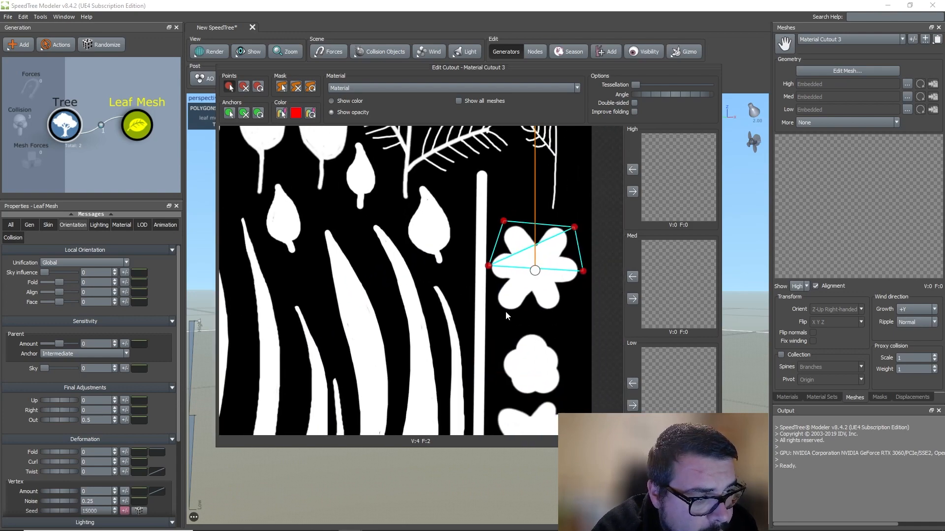
{"action": "left_click", "coordinate": [500, 311]}
{"action": "left_click", "coordinate": [557, 317]}
{"action": "left_click_drag", "start_coordinate": [558, 317], "coordinate": [558, 314]}
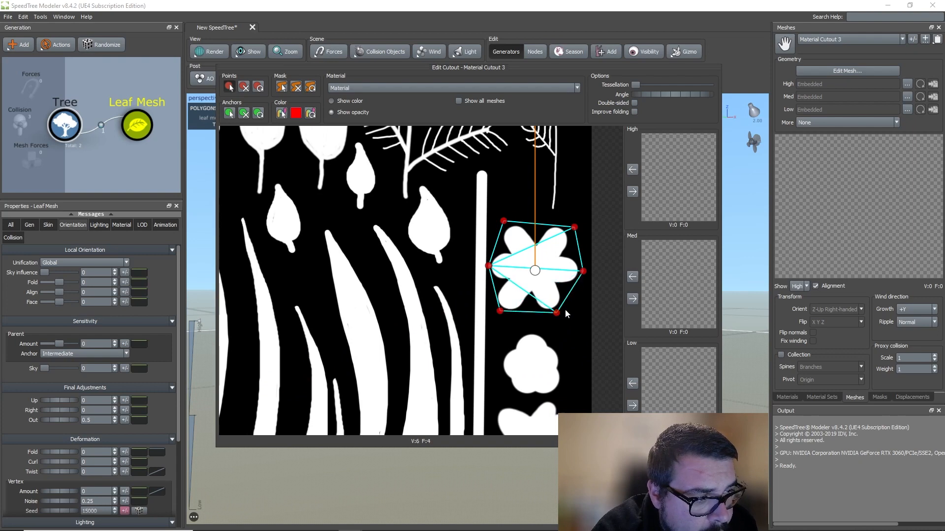
- Assign the six-petal flower cutout to the Low, Med and High mesh levels and close the cutout editor
{"action": "left_click", "coordinate": [633, 298]}
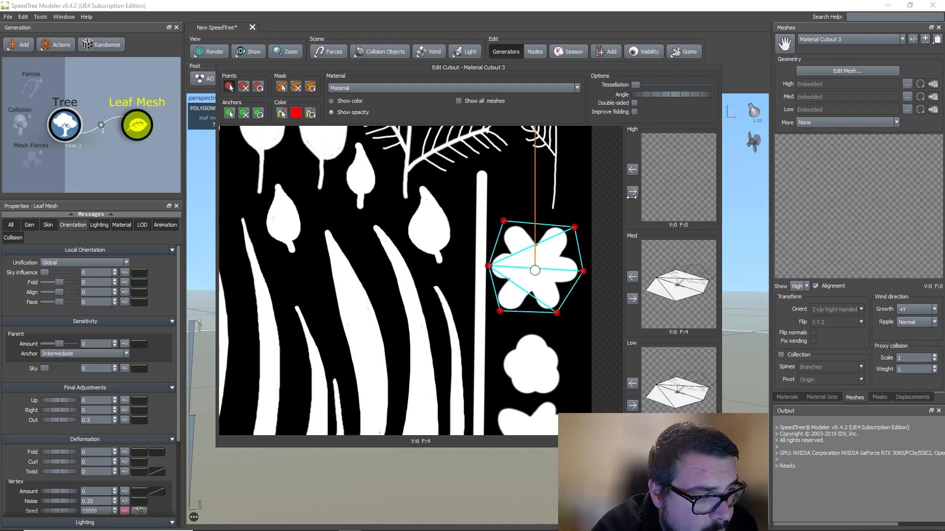
{"action": "left_click", "coordinate": [632, 190]}
{"action": "left_click", "coordinate": [765, 107]}
- Add a fourth cutout mesh to the material and place its pivot at the centre of the small round flower
{"action": "left_click", "coordinate": [787, 398]}
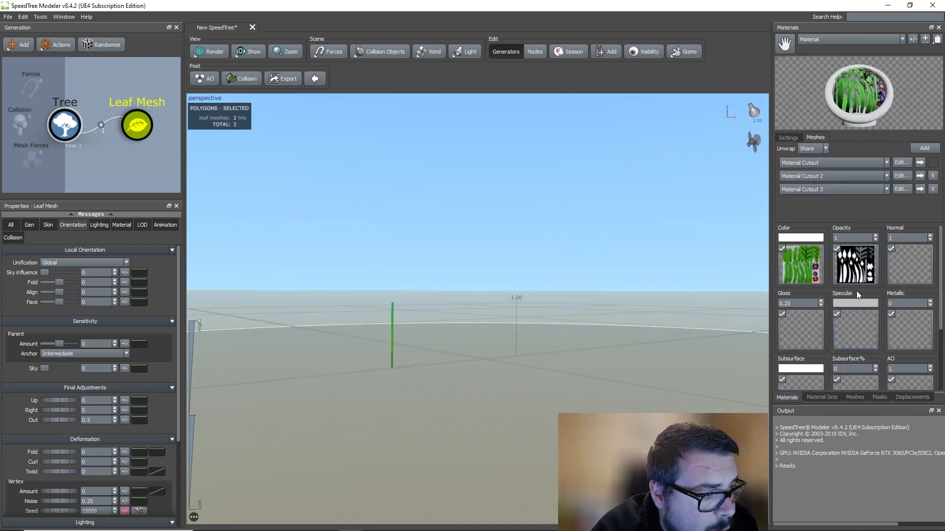
{"action": "left_click", "coordinate": [926, 147]}
{"action": "left_click", "coordinate": [902, 202]}
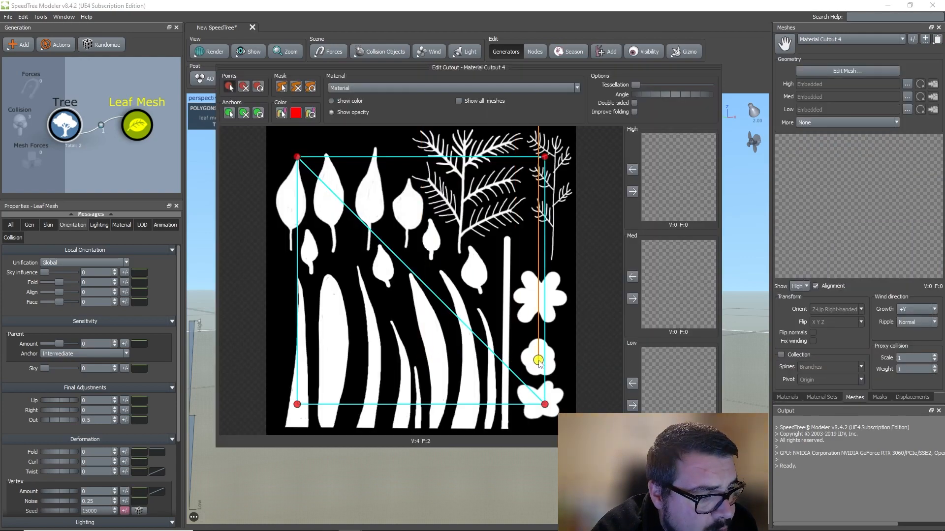
- Fit the fourth cutout's outline tightly around the small round flower with five points
{"action": "left_click_drag", "start_coordinate": [545, 405], "coordinate": [557, 373]}
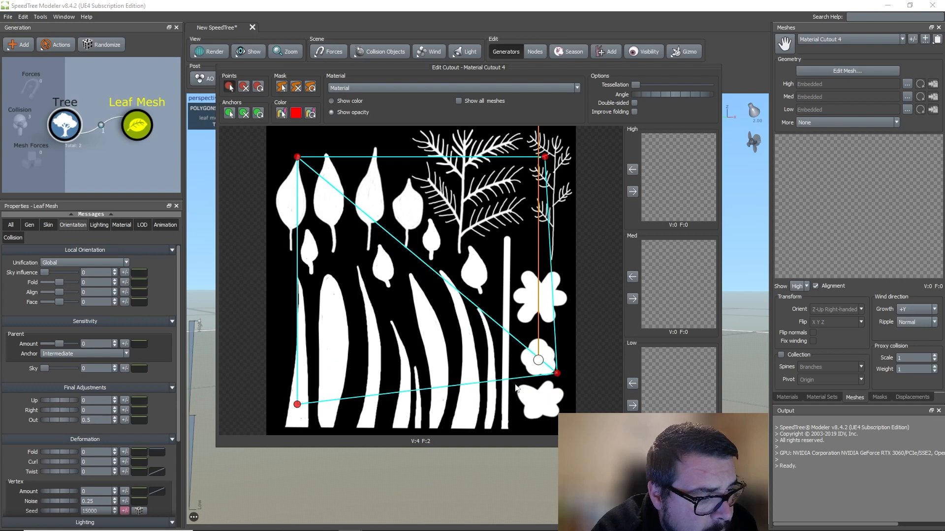
{"action": "left_click_drag", "start_coordinate": [297, 405], "coordinate": [529, 379]}
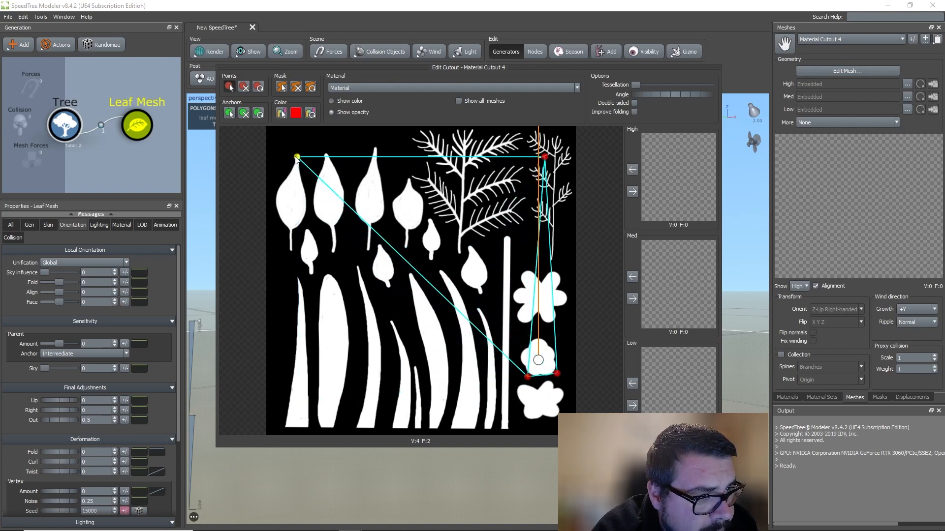
{"action": "left_click_drag", "start_coordinate": [297, 157], "coordinate": [518, 358]}
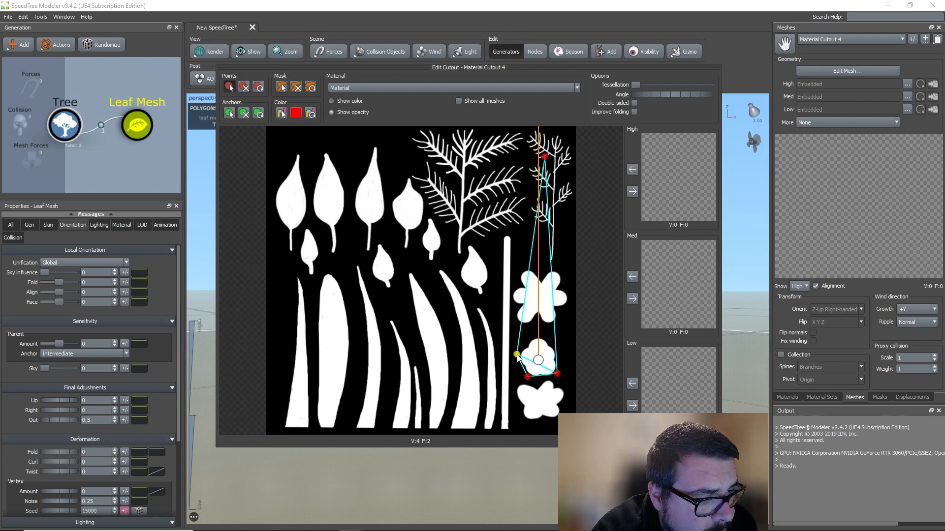
{"action": "left_click_drag", "start_coordinate": [545, 157], "coordinate": [537, 335]}
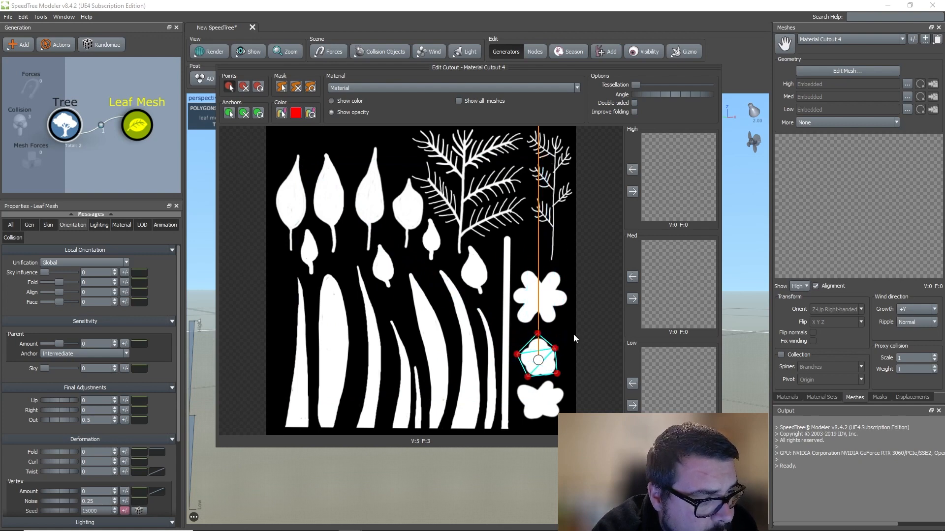
- Assign the small round flower cutout to the Low, Med and High mesh levels and close the cutout editor
{"action": "left_click", "coordinate": [633, 406]}
{"action": "left_click", "coordinate": [632, 299]}
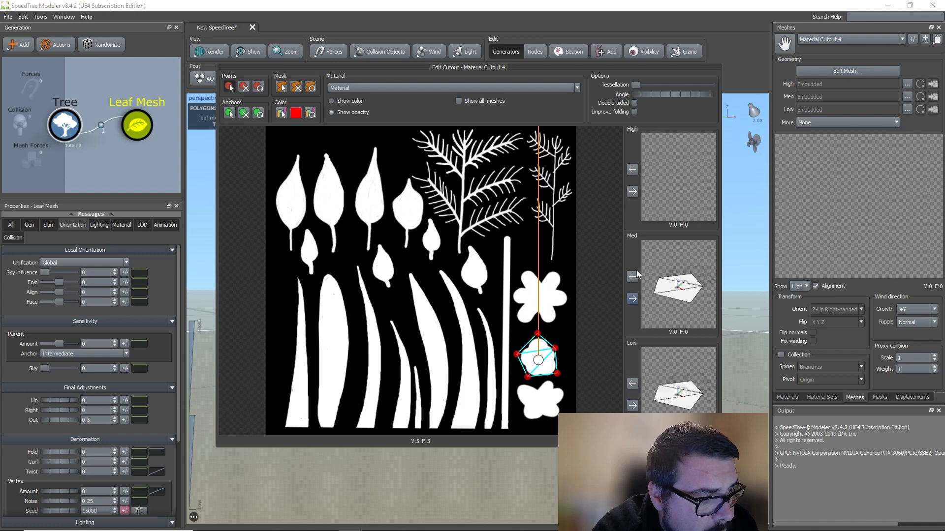
{"action": "left_click", "coordinate": [633, 191]}
{"action": "left_click", "coordinate": [731, 94]}
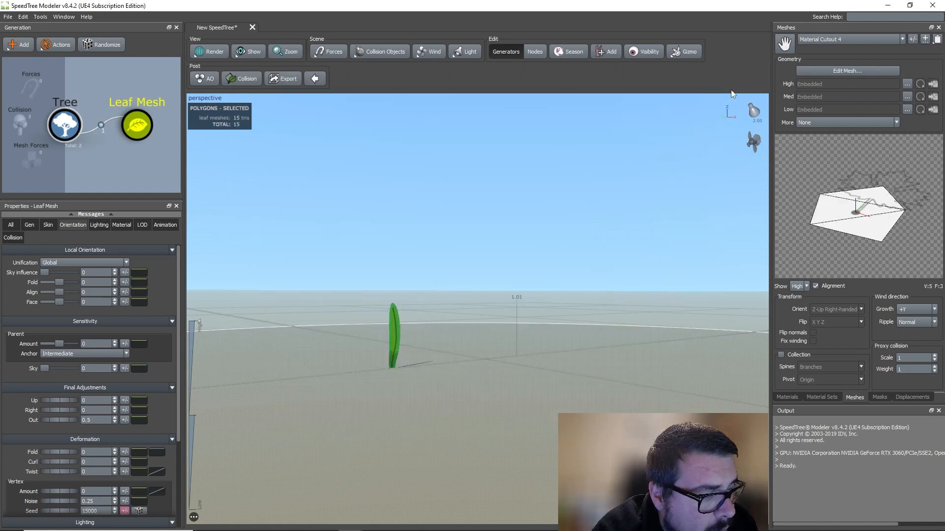
- Add a fifth cutout mesh with its pivot at the centre of the lowest flower and fit a five-point outline around it
{"action": "left_click", "coordinate": [787, 398]}
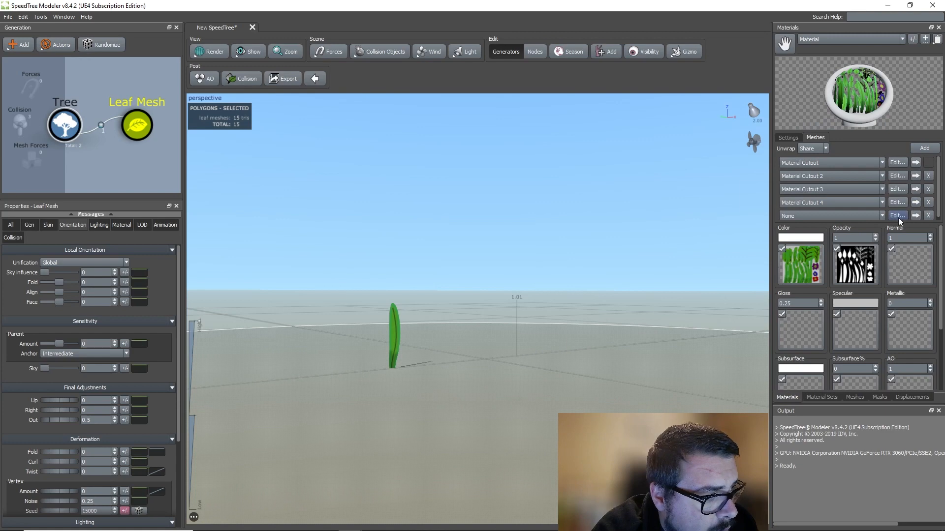
{"action": "left_click", "coordinate": [898, 216]}
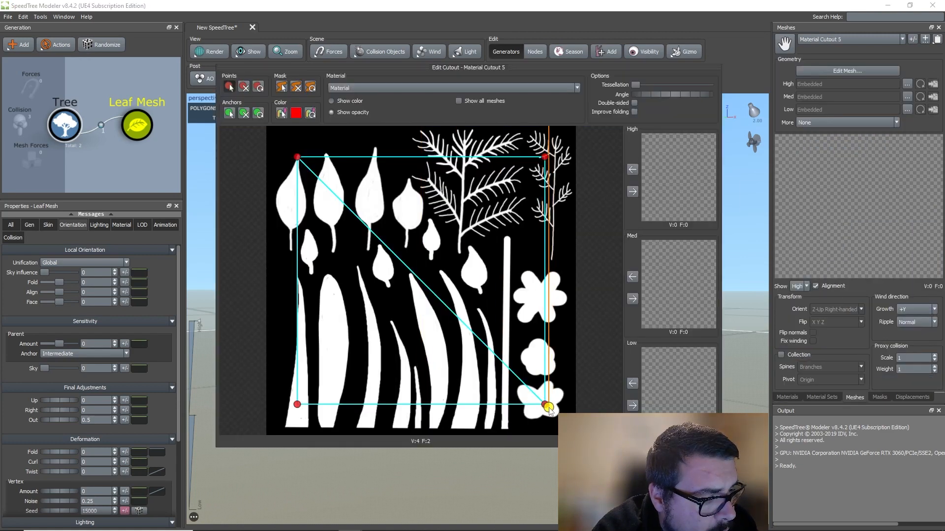
{"action": "left_click_drag", "start_coordinate": [547, 408], "coordinate": [566, 393]}
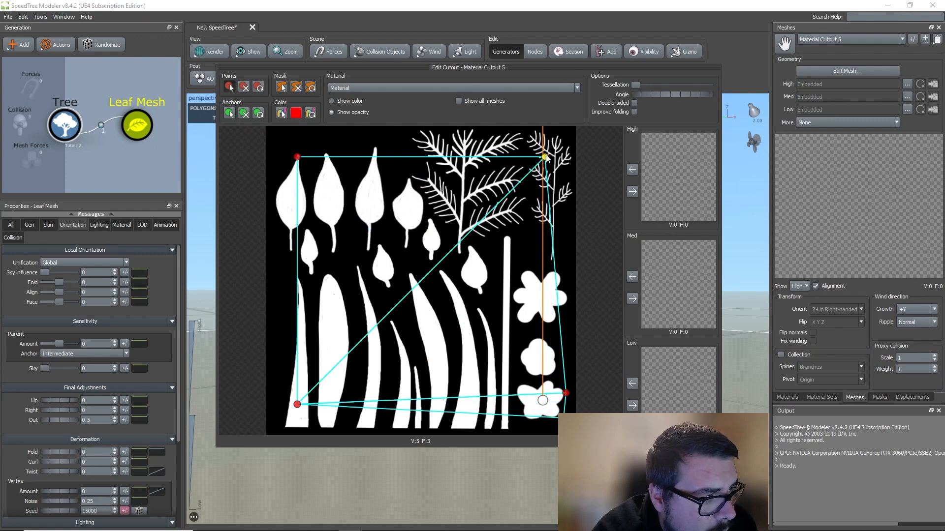
{"action": "left_click_drag", "start_coordinate": [545, 158], "coordinate": [553, 379]}
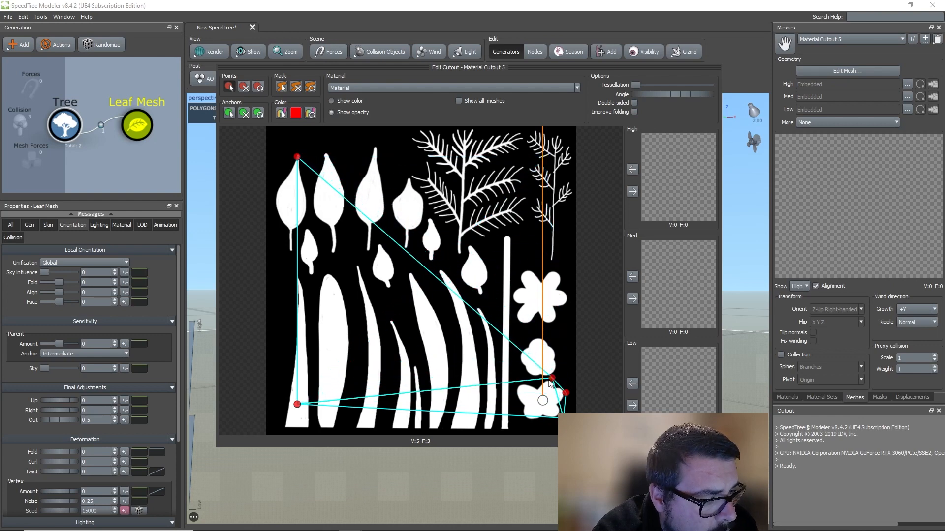
{"action": "left_click_drag", "start_coordinate": [295, 404], "coordinate": [524, 421]}
{"action": "left_click_drag", "start_coordinate": [298, 158], "coordinate": [513, 385]}
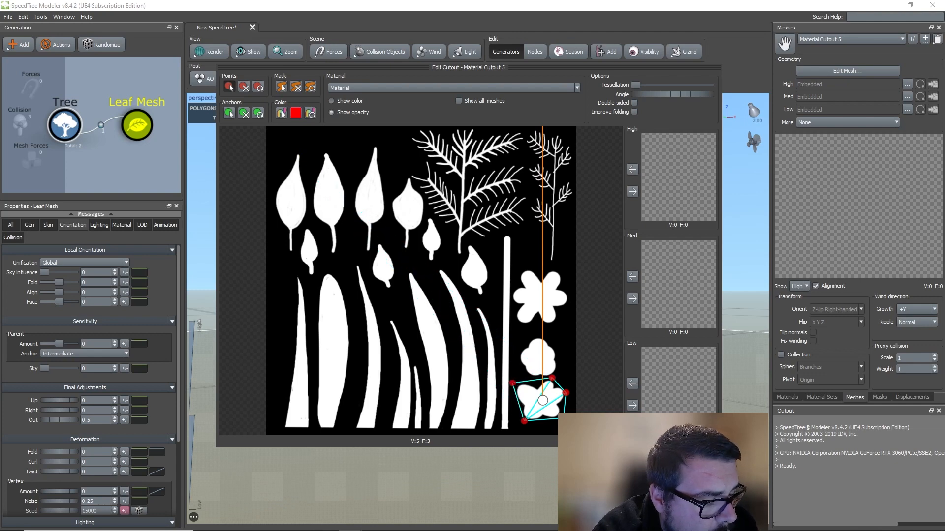
- Assign the lowest flower's cutout to the Low, Med and High mesh levels and close the cutout editor
{"action": "left_click", "coordinate": [637, 406]}
{"action": "left_click", "coordinate": [636, 298]}
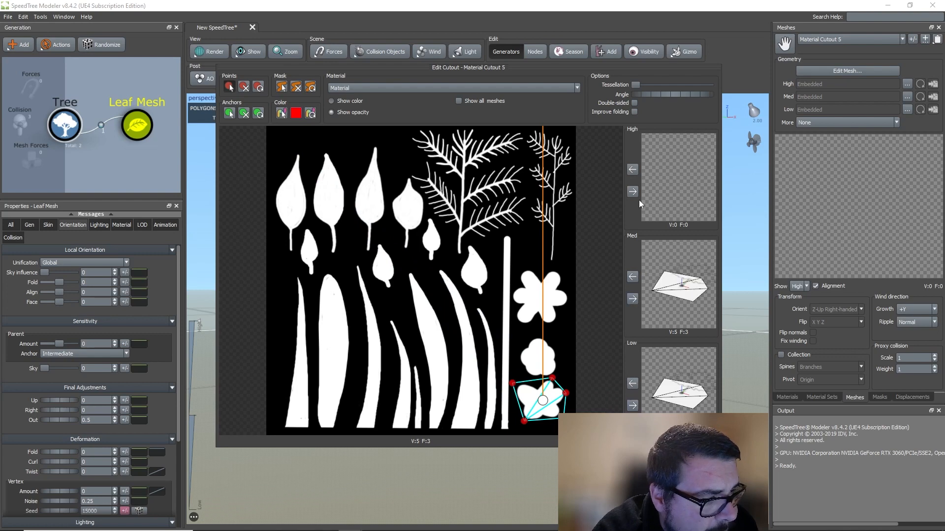
{"action": "left_click", "coordinate": [634, 192]}
{"action": "left_click", "coordinate": [752, 55]}
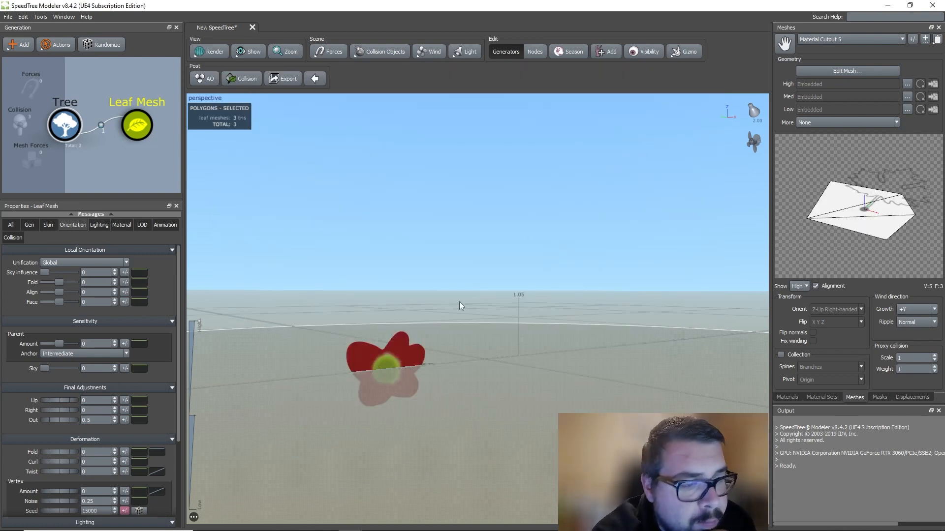
- Set the Leaf Mesh generator's mesh to Material Cutout so that it uses the stem
{"action": "left_click", "coordinate": [136, 125]}
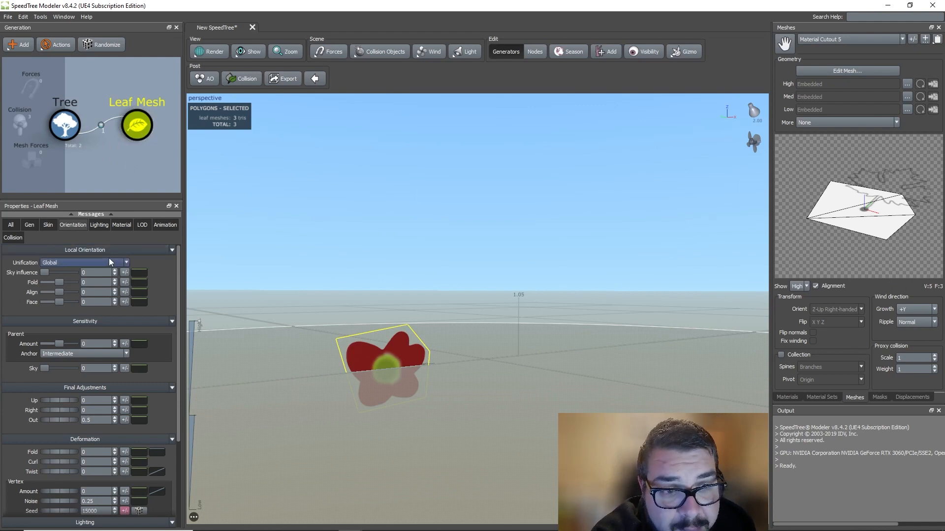
{"action": "left_click", "coordinate": [123, 225]}
{"action": "left_click", "coordinate": [86, 292]}
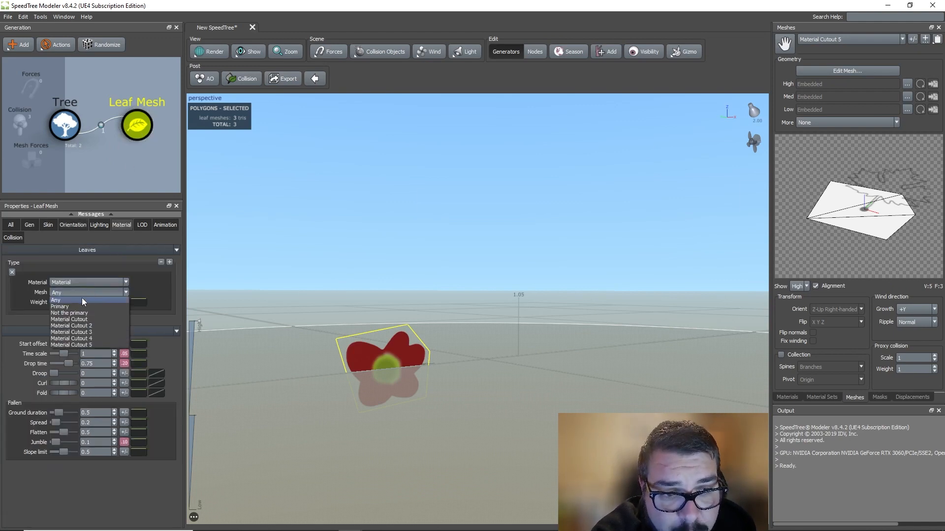
{"action": "left_click", "coordinate": [78, 318]}
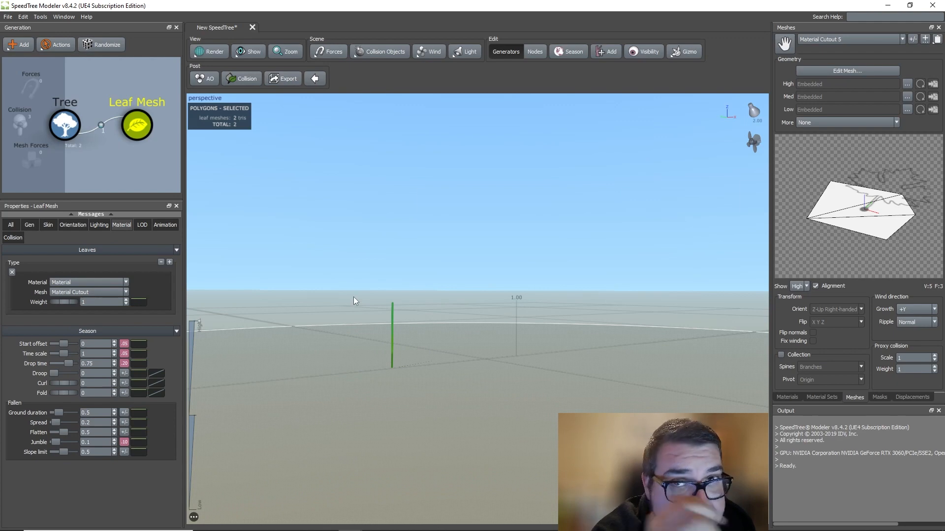
- Set the stem generator's number to 6 and its boundaries to First 0.02 and Last 0.08
{"action": "left_click", "coordinate": [29, 225]}
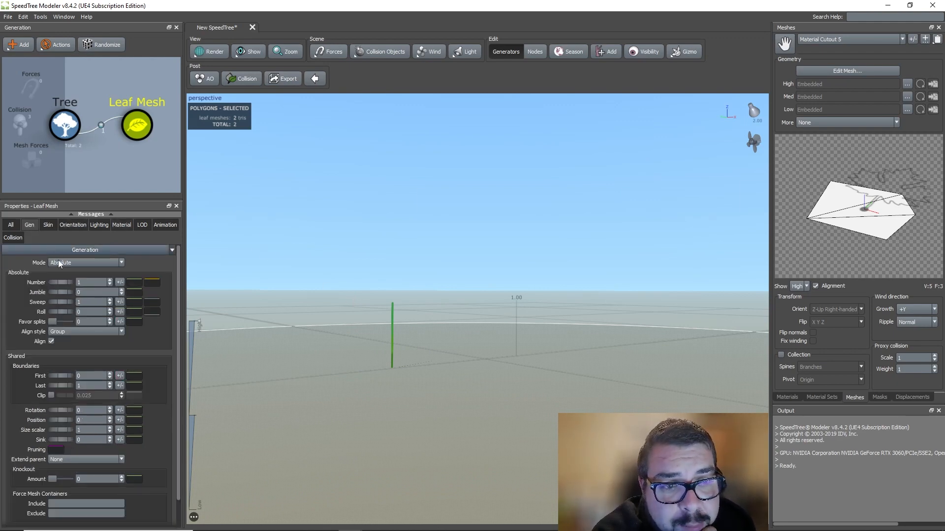
{"action": "left_click_drag", "start_coordinate": [60, 281], "coordinate": [110, 293]}
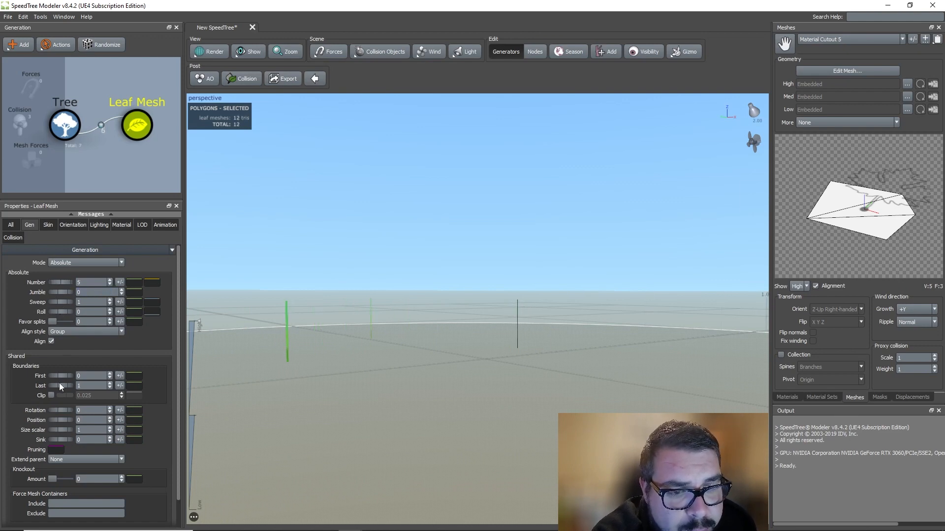
{"action": "mouse_move", "coordinate": [60, 386]}
{"action": "left_mouse_down"}
{"action": "mouse_move", "coordinate": [14, 386]}
{"action": "mouse_move", "coordinate": [55, 379]}
{"action": "left_mouse_up"}
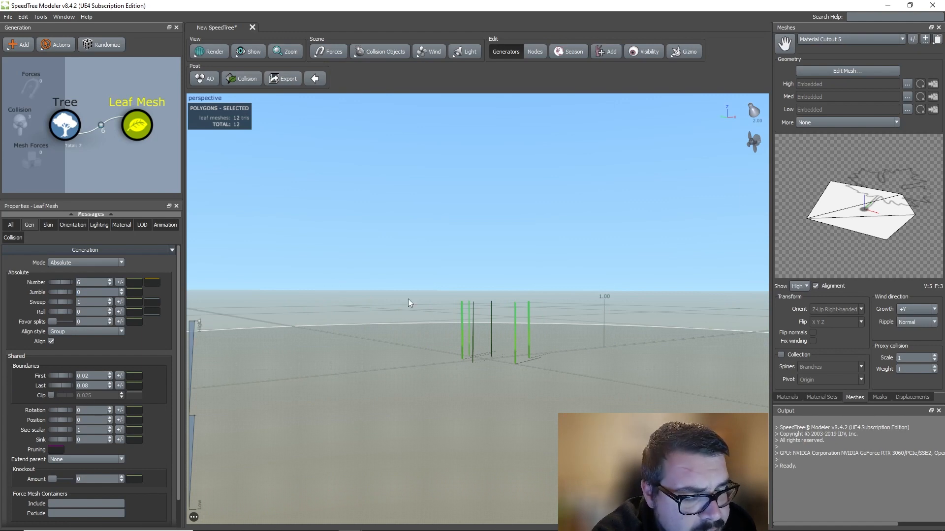
{"action": "left_click_drag", "start_coordinate": [408, 300], "coordinate": [455, 330]}
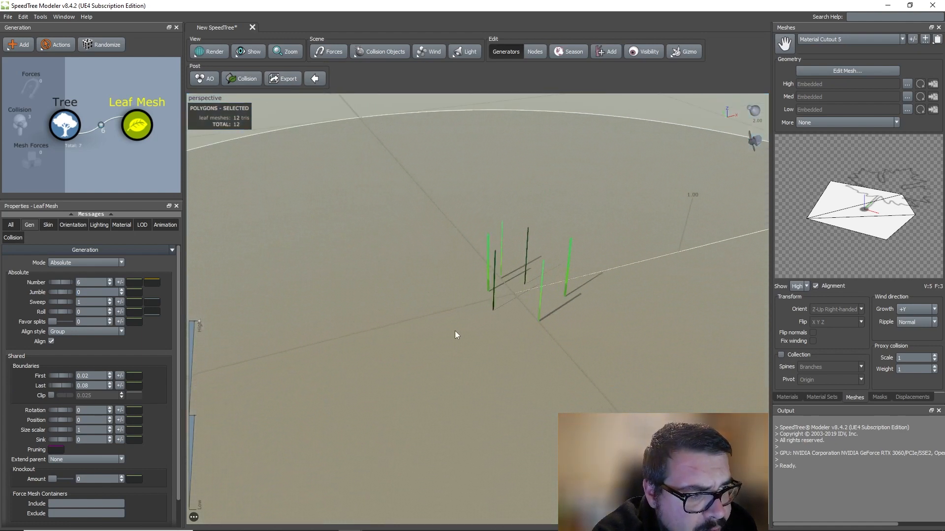
- Add a child Leaf Mesh generator to the stem Leaf Mesh and restrict it to anchor 1
{"action": "right_click", "coordinate": [130, 129]}
{"action": "mouse_move", "coordinate": [237, 135]}
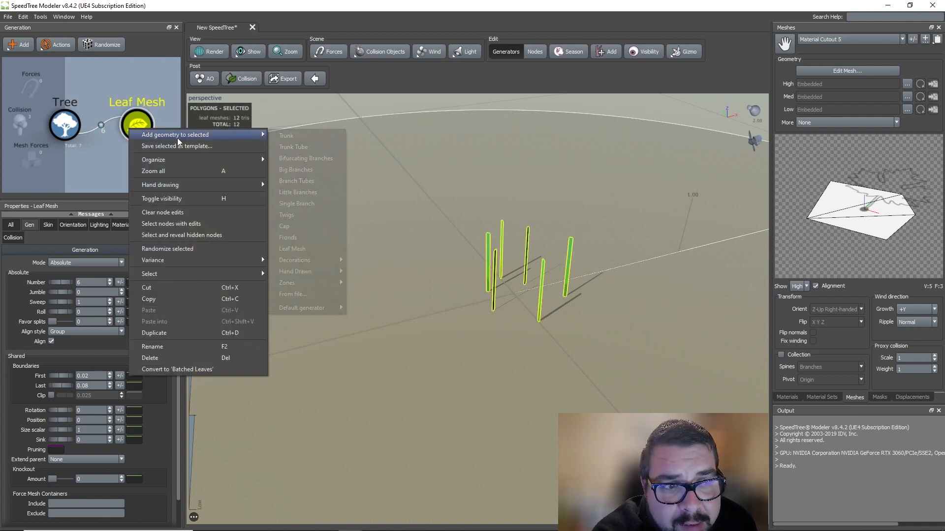
{"action": "left_click", "coordinate": [315, 249]}
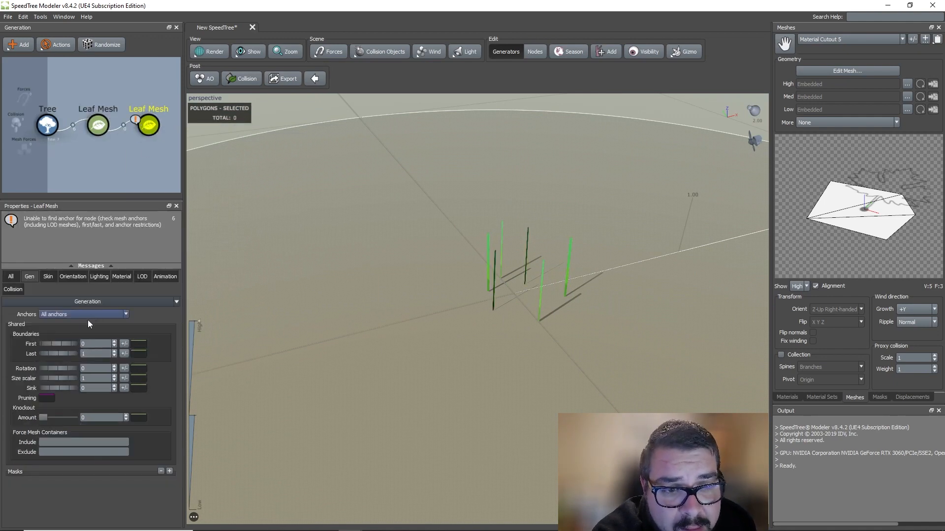
{"action": "left_click", "coordinate": [60, 314]}
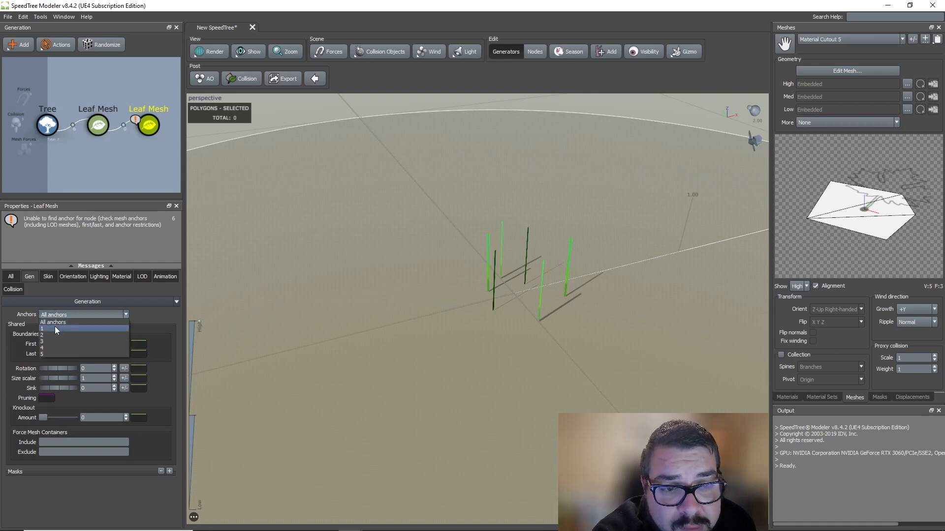
{"action": "left_click", "coordinate": [54, 327]}
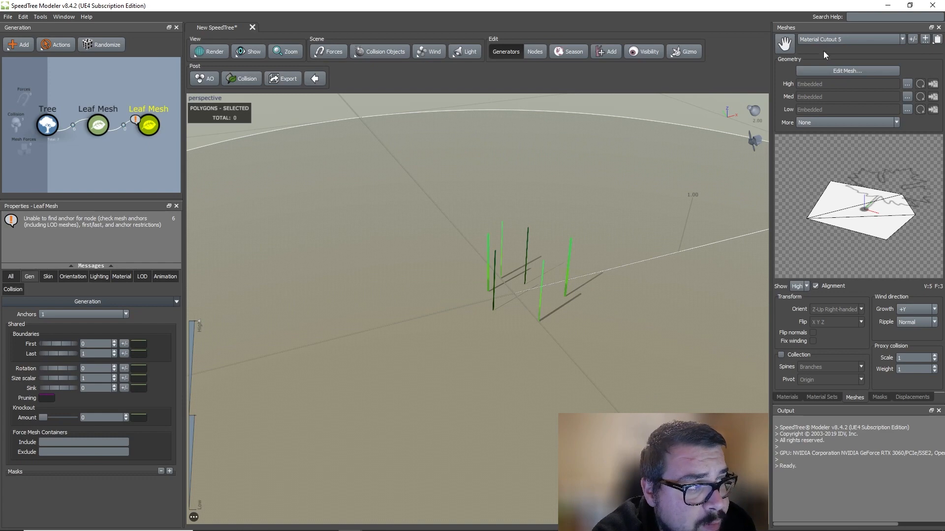
- Apply the atlas material to the child Leaf Mesh and set its mesh to Material Cutout 2
{"action": "left_click", "coordinate": [787, 397]}
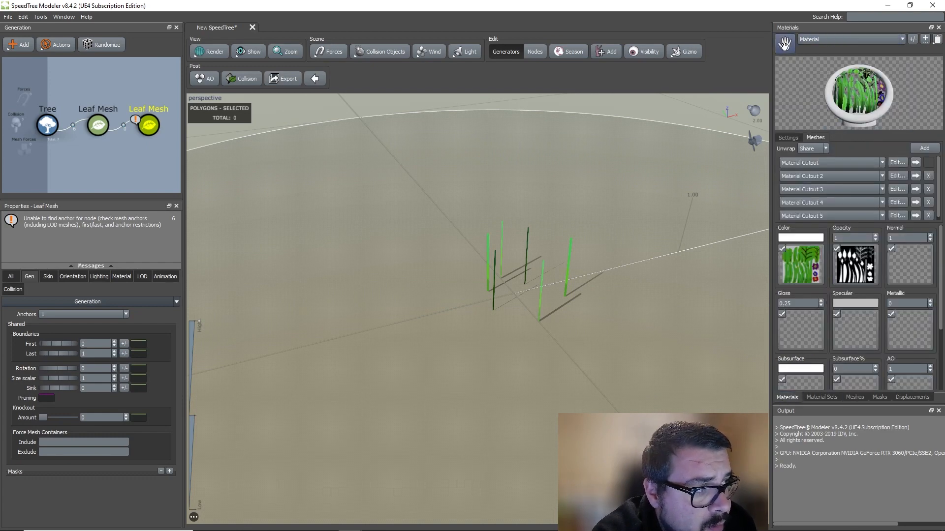
{"action": "left_click", "coordinate": [128, 279]}
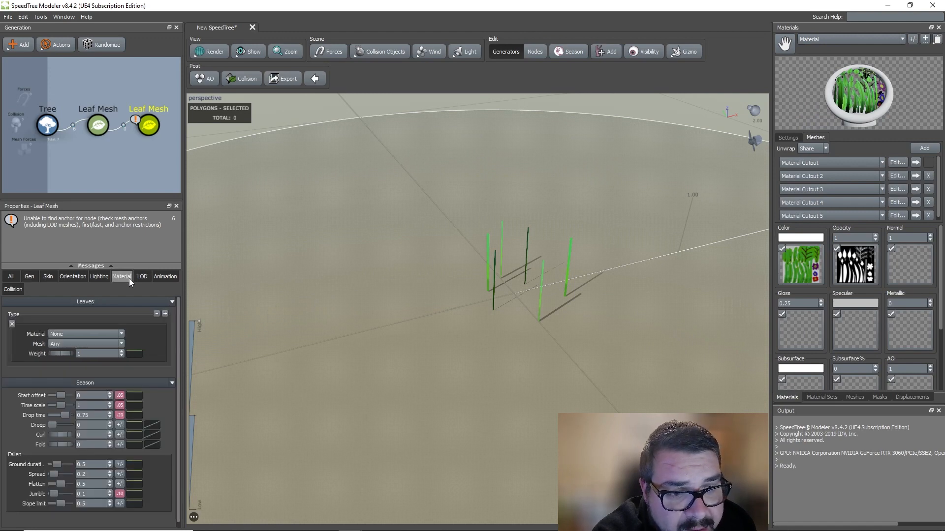
{"action": "left_click", "coordinate": [79, 344]}
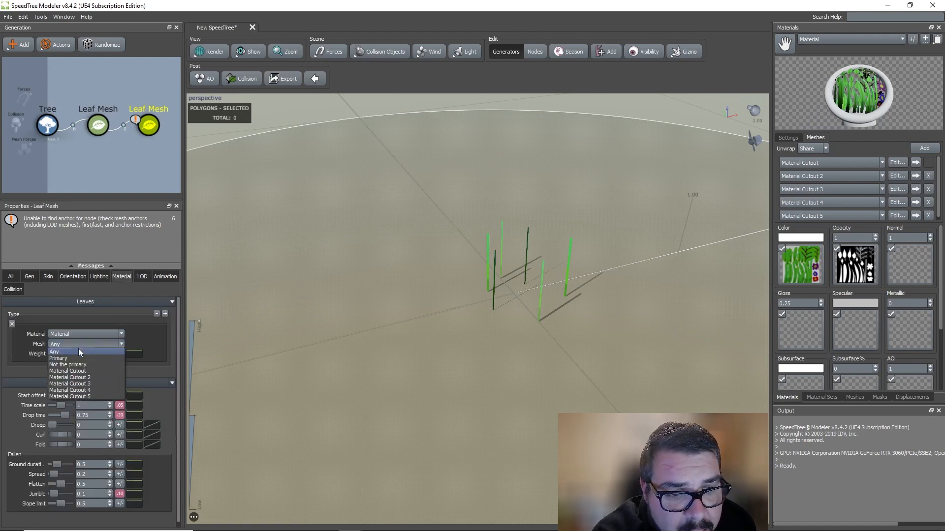
{"action": "left_click", "coordinate": [69, 377]}
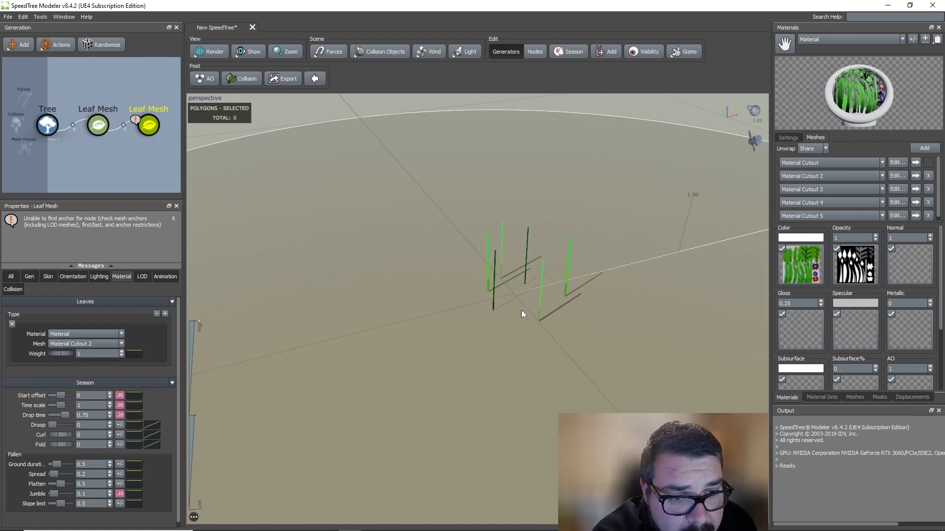
- Open the stem's Material Cutout mesh for editing and place two outward-angled anchors on opposite sides near its base
{"action": "scroll", "coordinate": [521, 310], "scroll_direction": "up", "scroll_amount": 5}
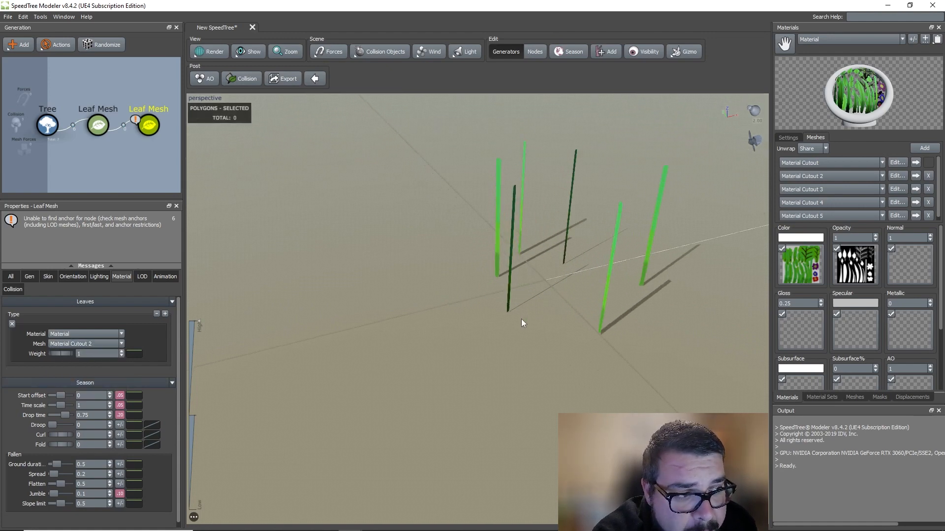
{"action": "middle_click_drag", "start_coordinate": [510, 324], "coordinate": [496, 330]}
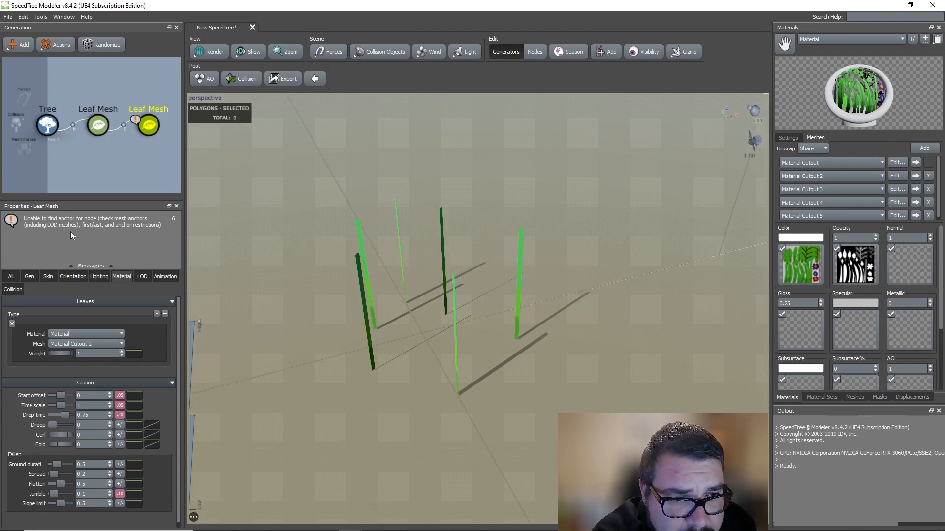
{"action": "left_click", "coordinate": [97, 124]}
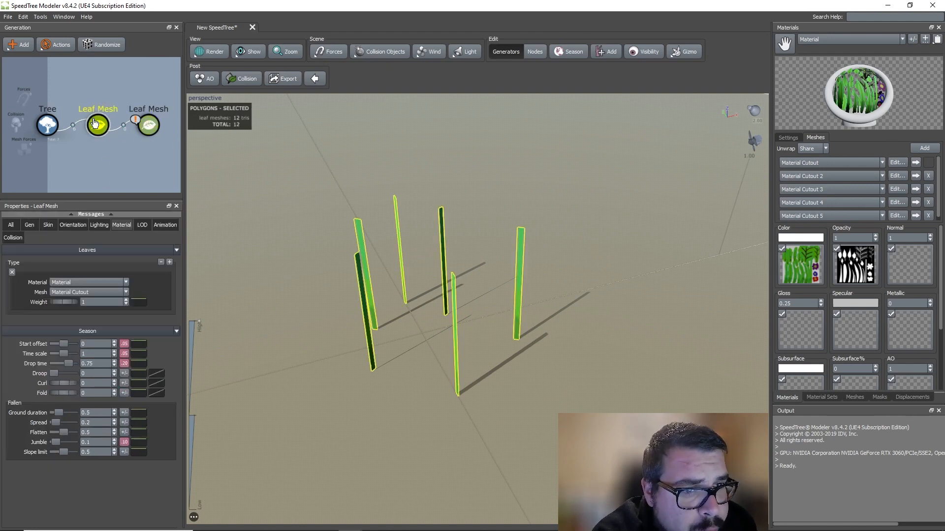
{"action": "left_click", "coordinate": [898, 167]}
{"action": "scroll", "coordinate": [528, 325], "scroll_direction": "up", "scroll_amount": 3}
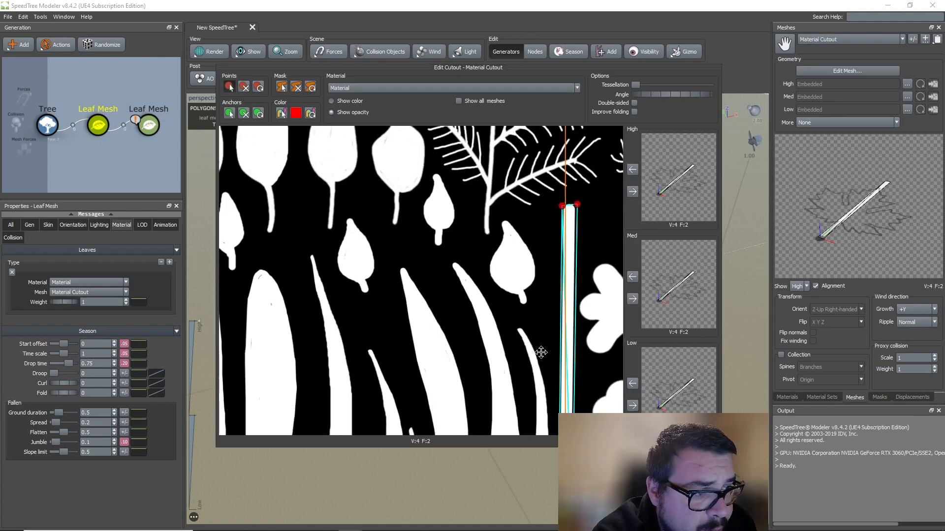
{"action": "middle_click_drag", "start_coordinate": [538, 348], "coordinate": [406, 253]}
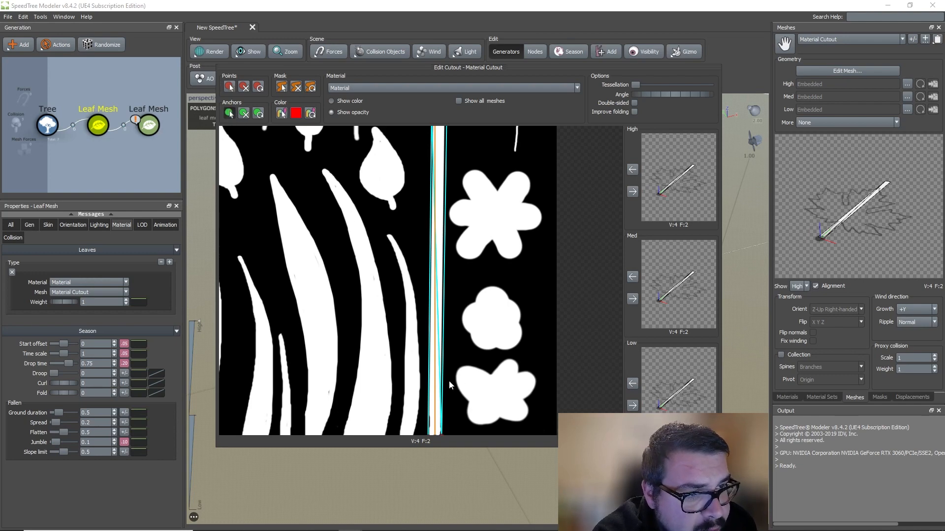
{"action": "scroll", "coordinate": [450, 382], "scroll_direction": "up", "scroll_amount": 1}
{"action": "middle_click_drag", "start_coordinate": [480, 376], "coordinate": [465, 335]}
{"action": "left_click", "coordinate": [417, 397]}
{"action": "left_click", "coordinate": [412, 368]}
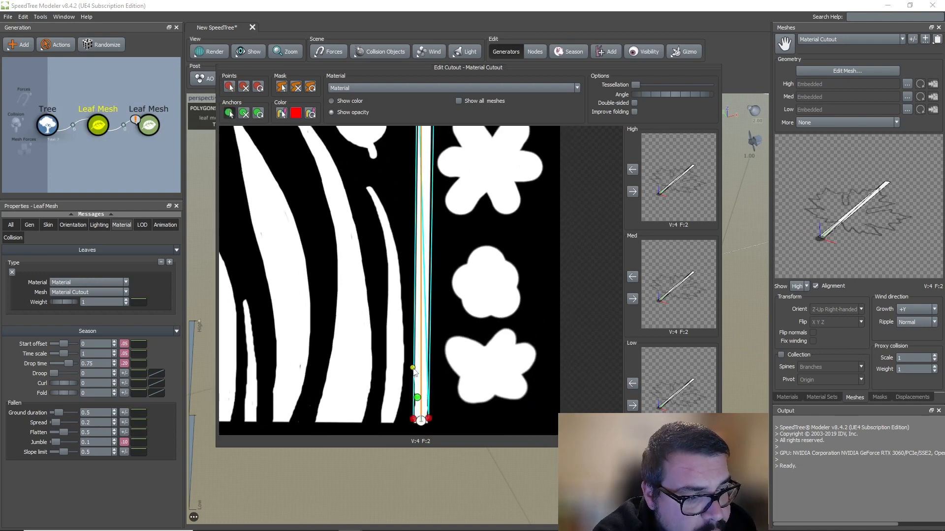
{"action": "left_click_drag", "start_coordinate": [413, 369], "coordinate": [374, 347]}
{"action": "left_click", "coordinate": [426, 367]}
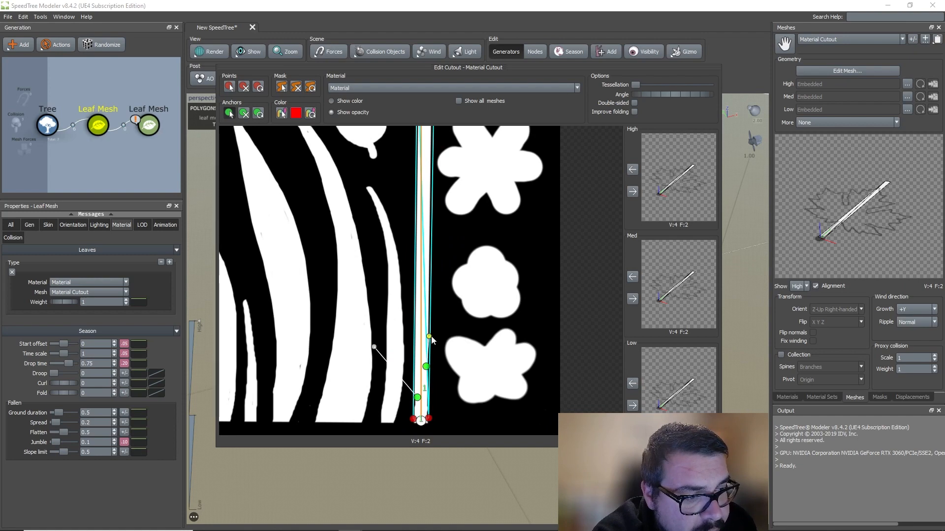
- Add three more anchors along the middle and upper stem, alternating sides and angled outward
{"action": "middle_click_drag", "start_coordinate": [443, 290], "coordinate": [448, 338]}
{"action": "left_click", "coordinate": [419, 341]}
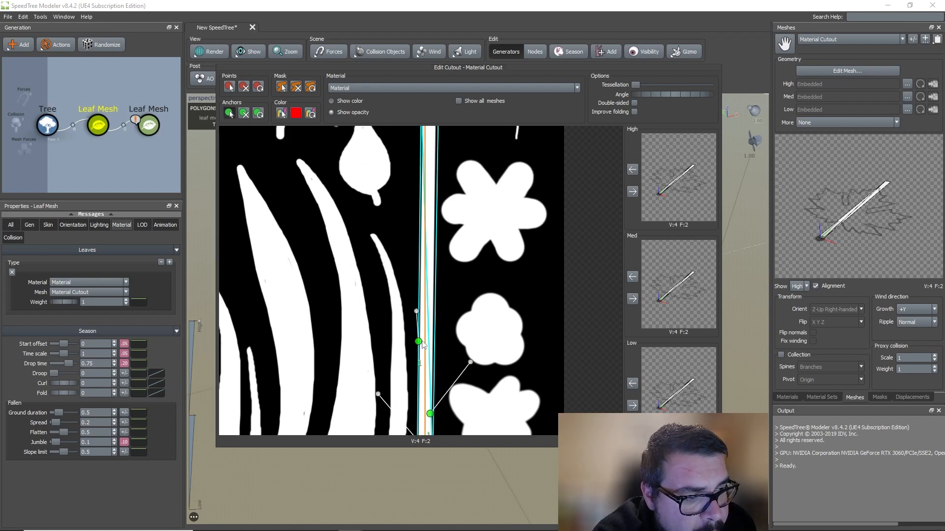
{"action": "left_click_drag", "start_coordinate": [417, 312], "coordinate": [378, 289]}
{"action": "left_click", "coordinate": [431, 273]}
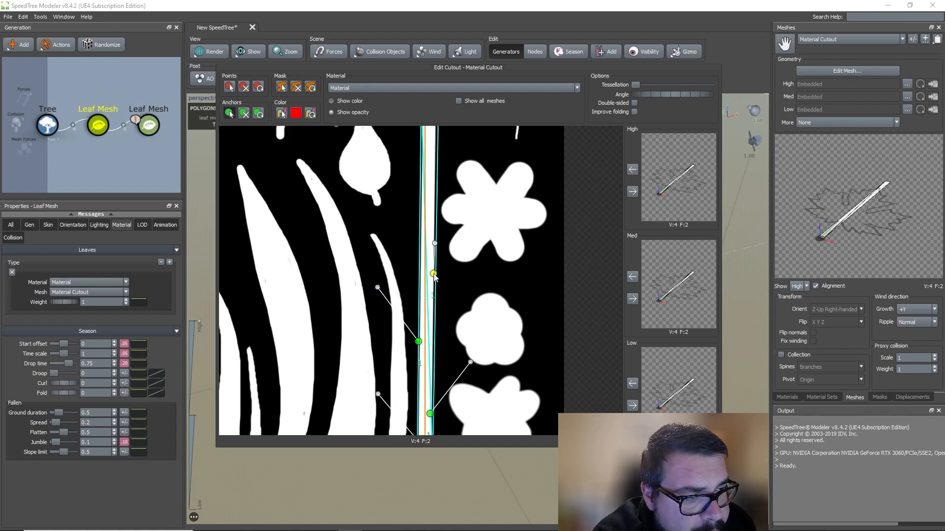
{"action": "middle_click_drag", "start_coordinate": [460, 245], "coordinate": [468, 351]}
{"action": "left_click", "coordinate": [437, 301]}
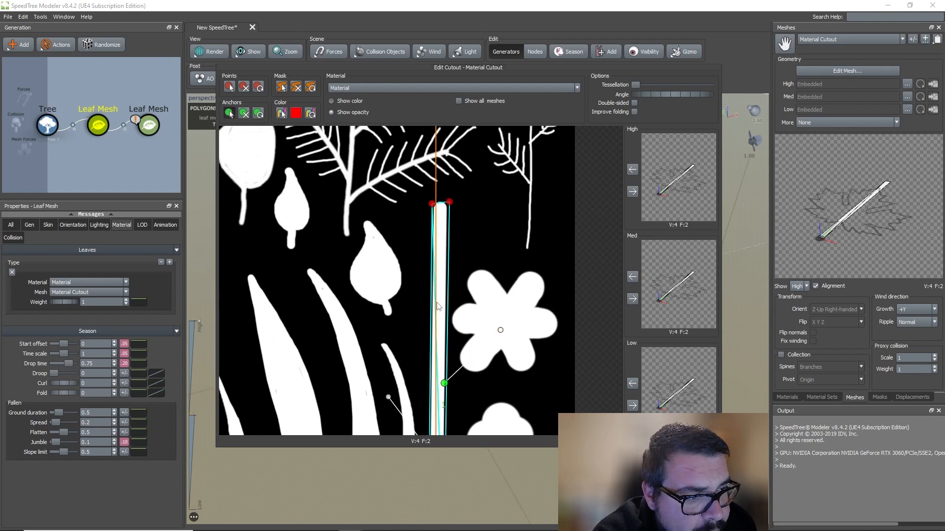
{"action": "left_click_drag", "start_coordinate": [437, 301], "coordinate": [392, 252]}
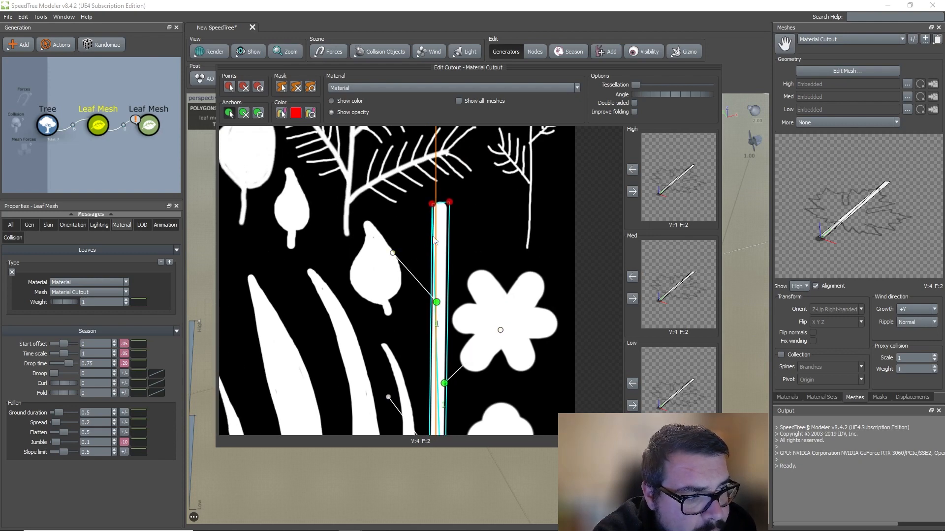
- Add an upward-pointing anchor at the stem's tip and set its ID to 2
{"action": "left_click", "coordinate": [439, 205]}
{"action": "left_click_drag", "start_coordinate": [439, 175], "coordinate": [440, 154]}
{"action": "right_click", "coordinate": [438, 204]}
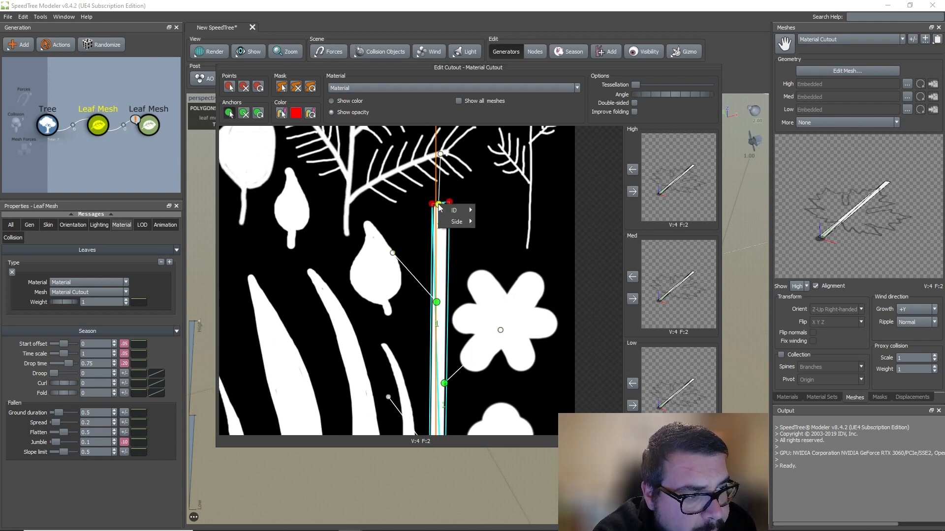
{"action": "mouse_move", "coordinate": [463, 211]}
{"action": "left_click", "coordinate": [491, 222]}
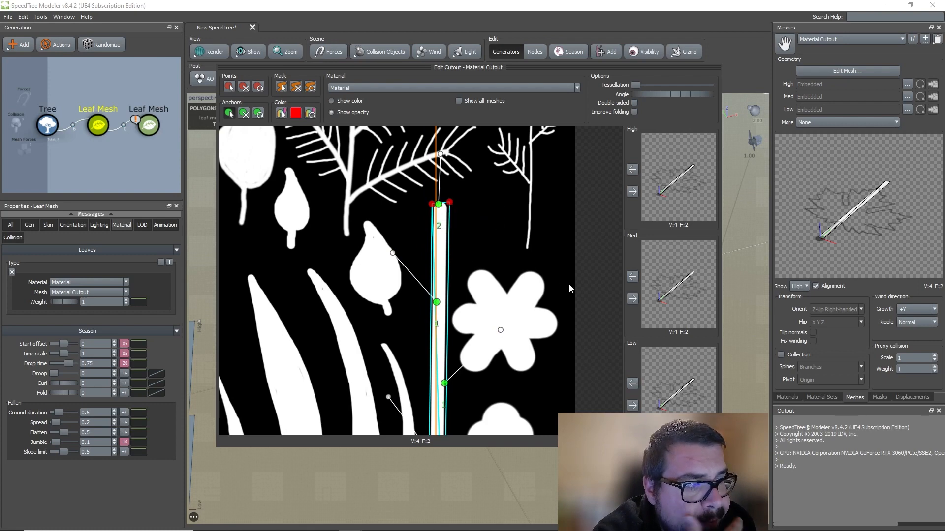
- Store the cutout with its anchors in the Low, Med and High meshes
{"action": "left_click", "coordinate": [632, 407]}
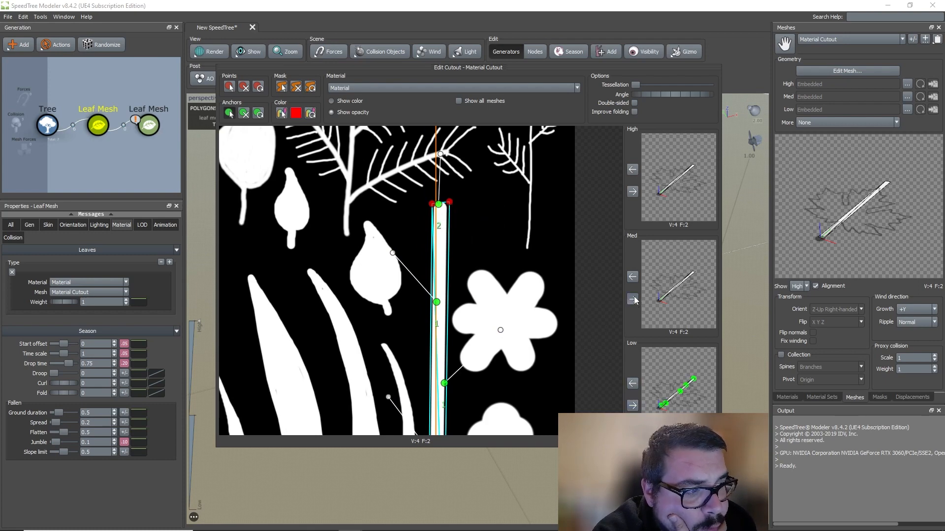
{"action": "left_click", "coordinate": [633, 298]}
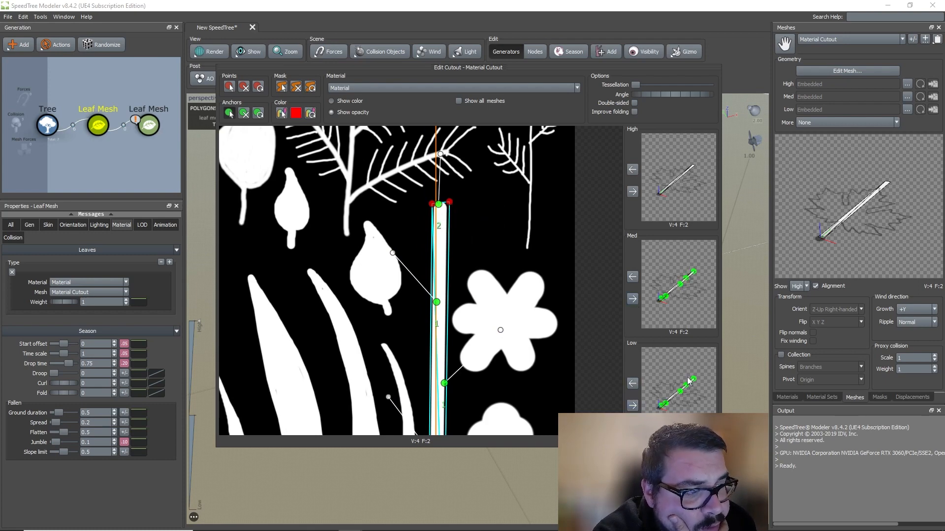
{"action": "left_click", "coordinate": [633, 191]}
- Shift the second-lowest left-hand anchor slightly toward the stem's centre, store the updated cutout in the detail-level meshes and close the cutout editor
{"action": "scroll", "coordinate": [515, 380], "scroll_direction": "up", "scroll_amount": 1}
{"action": "scroll", "coordinate": [515, 380], "scroll_direction": "down", "scroll_amount": 1}
{"action": "scroll", "coordinate": [515, 380], "scroll_direction": "down", "scroll_amount": 2}
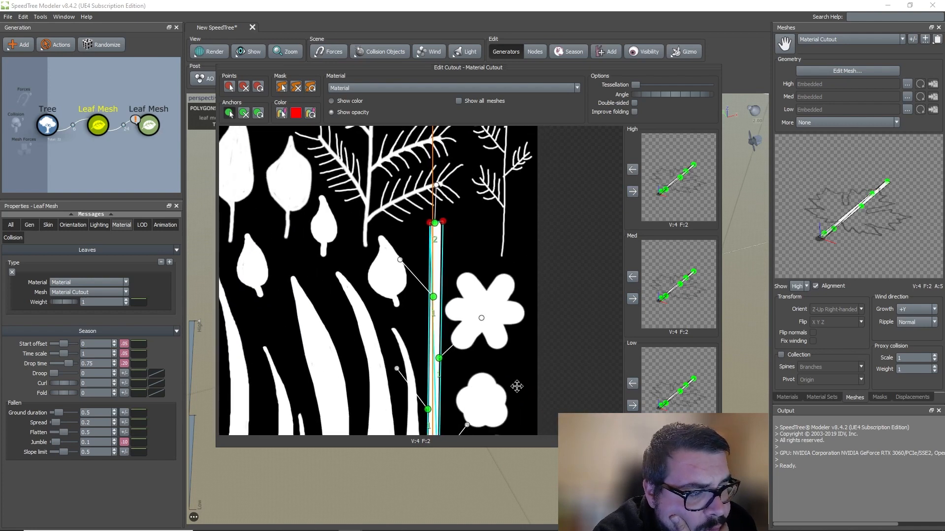
{"action": "middle_click_drag", "start_coordinate": [517, 386], "coordinate": [498, 246]}
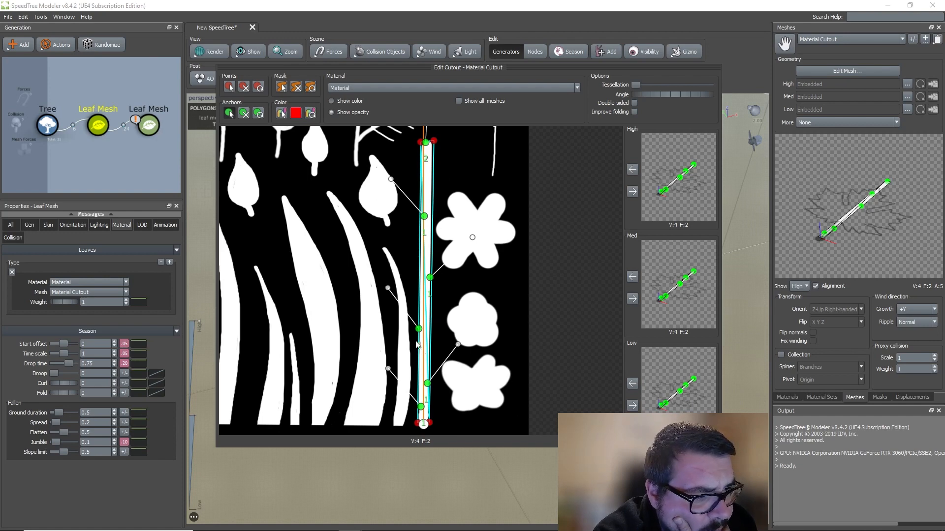
{"action": "left_click_drag", "start_coordinate": [419, 330], "coordinate": [421, 330]}
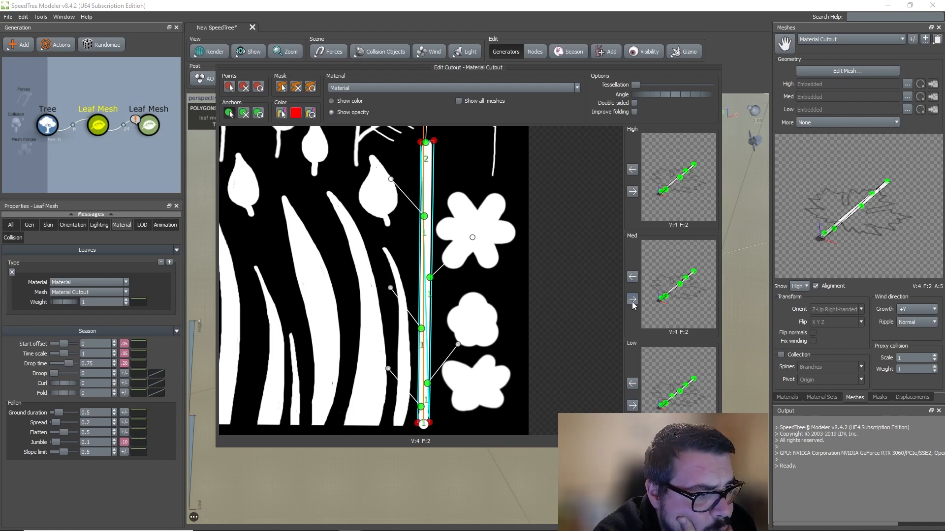
{"action": "left_click", "coordinate": [633, 193]}
{"action": "left_click", "coordinate": [756, 58]}
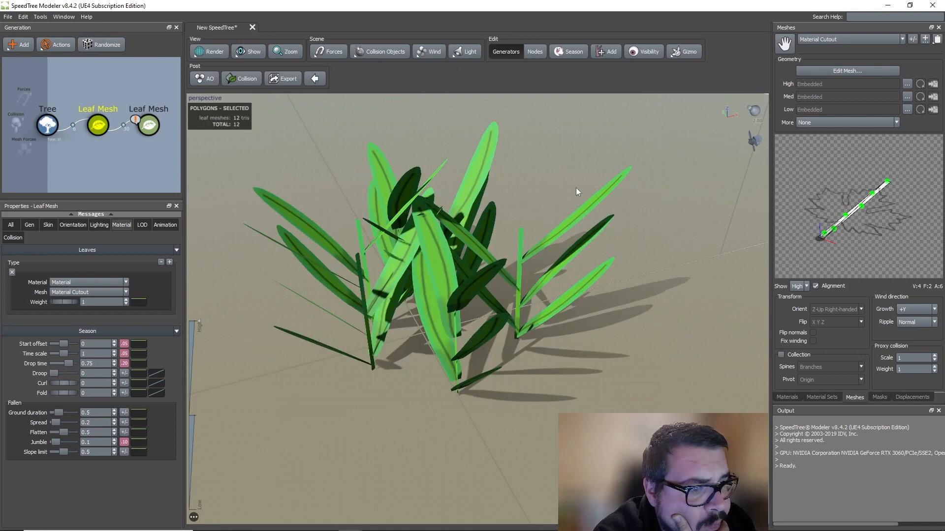
- Set the stem Leaf Mesh generator's size to 3
{"action": "left_click", "coordinate": [143, 126]}
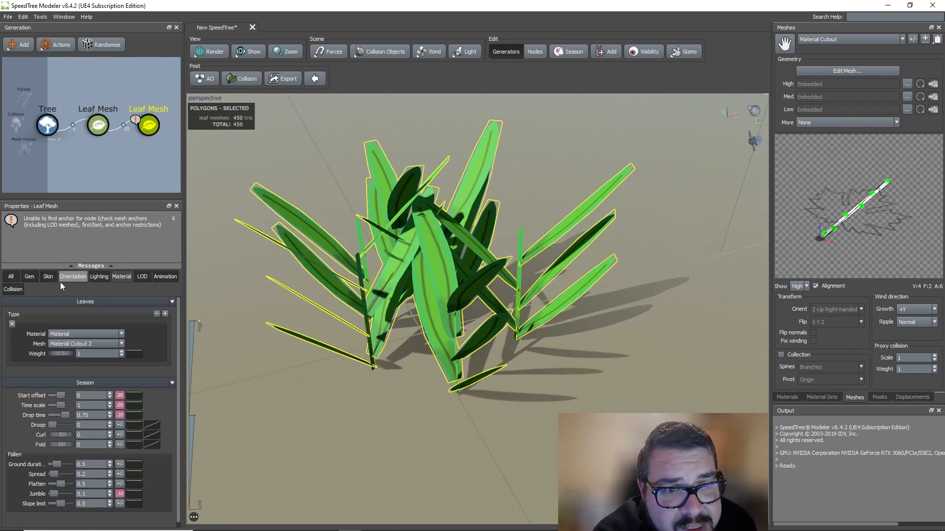
{"action": "left_click", "coordinate": [96, 127]}
{"action": "left_click", "coordinate": [30, 225]}
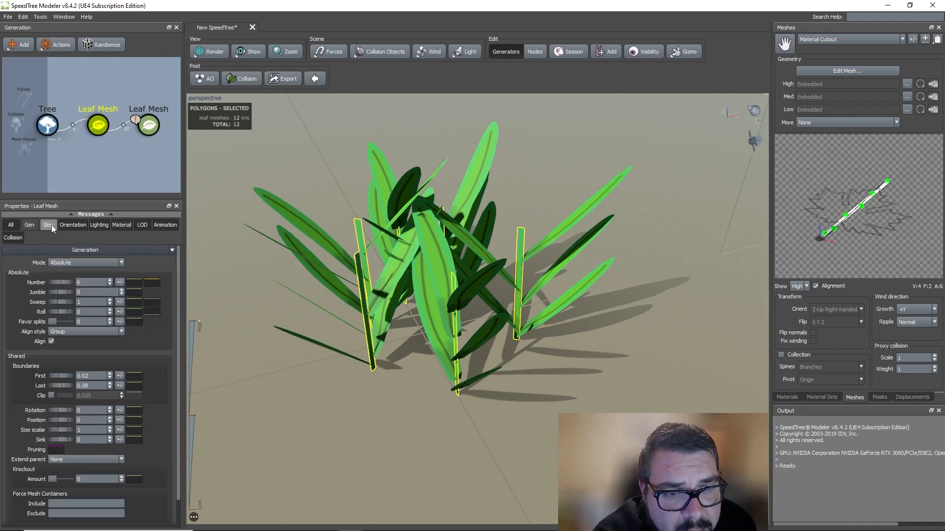
{"action": "left_click", "coordinate": [51, 226]}
{"action": "left_click_drag", "start_coordinate": [55, 271], "coordinate": [104, 272]}
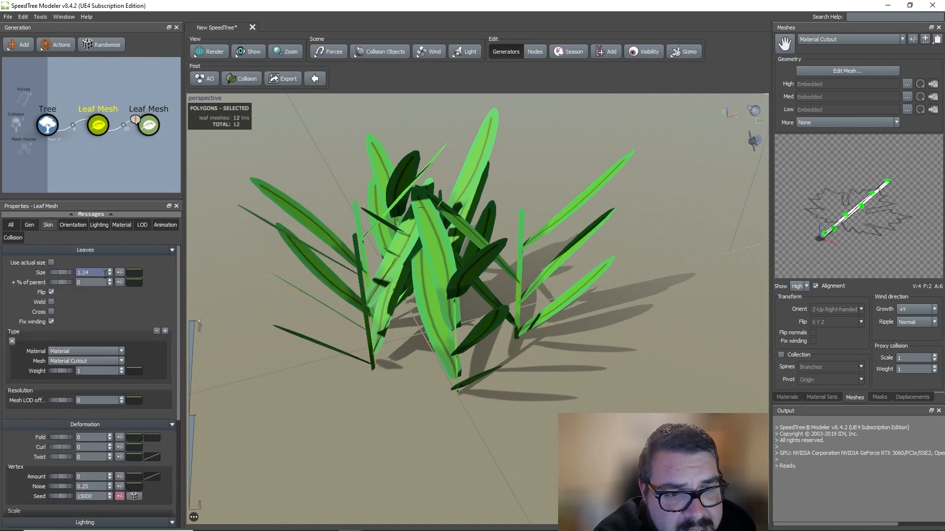
{"action": "type", "text": "3"}
{"action": "key", "text": "Return"}
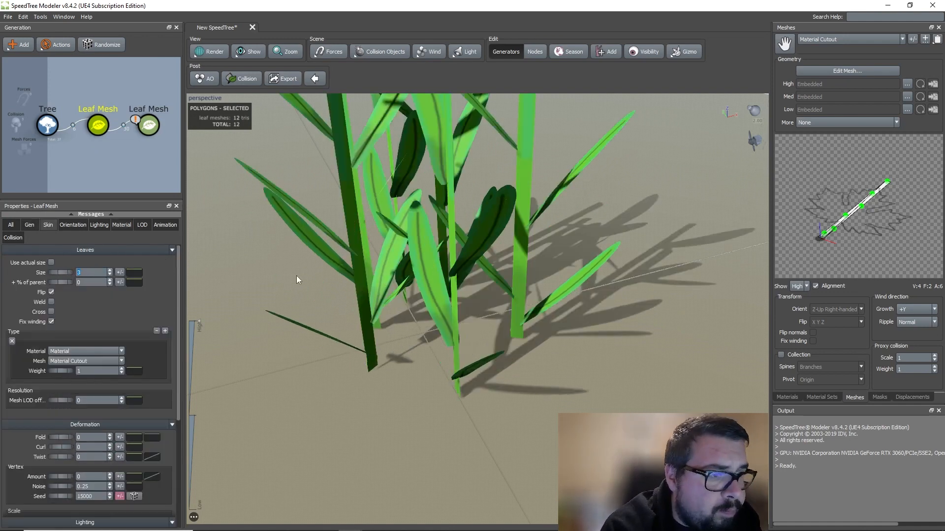
{"action": "scroll", "coordinate": [315, 283], "scroll_direction": "down", "scroll_amount": 5}
{"action": "mouse_move", "coordinate": [419, 246]}
{"action": "middle_mouse_down"}
{"action": "mouse_move", "coordinate": [417, 266]}
{"action": "mouse_move", "coordinate": [419, 247]}
{"action": "middle_mouse_up"}
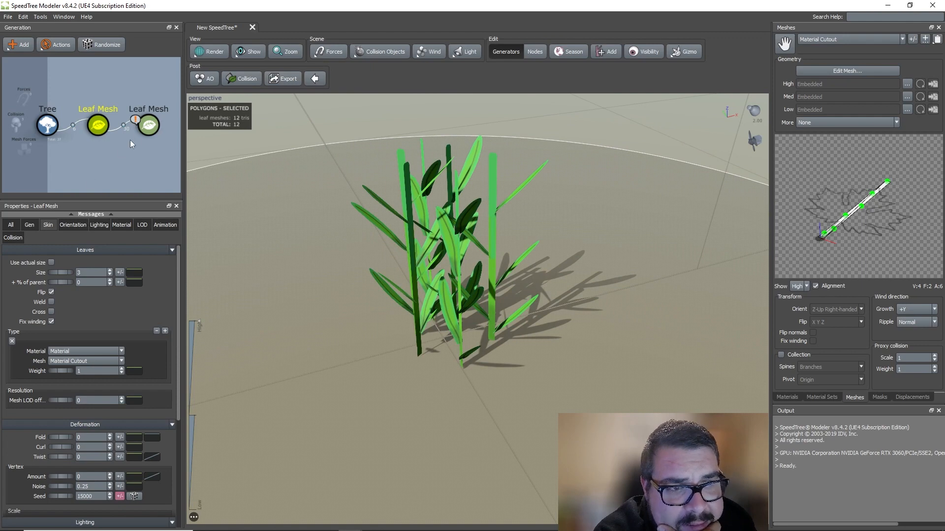
- Shape the child Leaf Mesh's parent size curve to fall from about 1 at the stem's base to 0.178 at its tip
{"action": "left_click", "coordinate": [147, 129]}
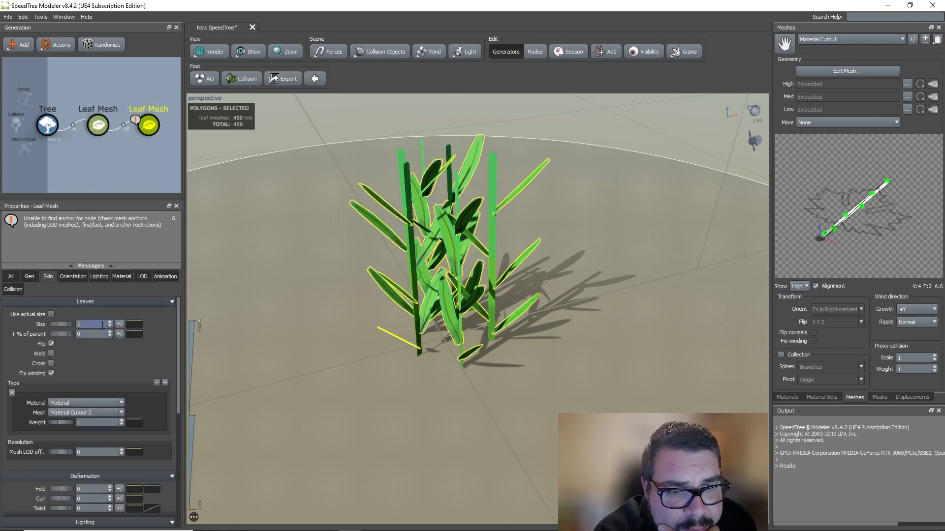
{"action": "left_click", "coordinate": [135, 324]}
{"action": "left_click_drag", "start_coordinate": [169, 356], "coordinate": [188, 428]}
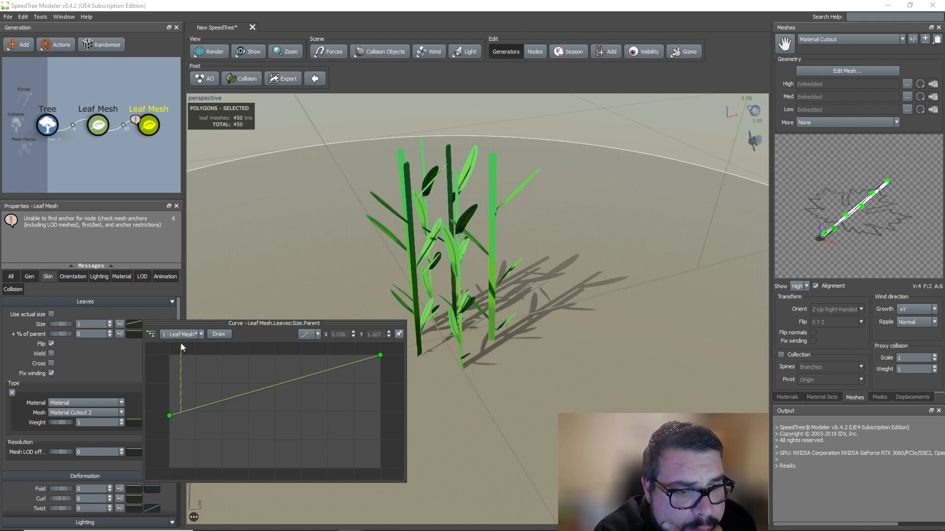
{"action": "left_click_drag", "start_coordinate": [181, 347], "coordinate": [181, 347]}
{"action": "left_click_drag", "start_coordinate": [170, 417], "coordinate": [171, 358]}
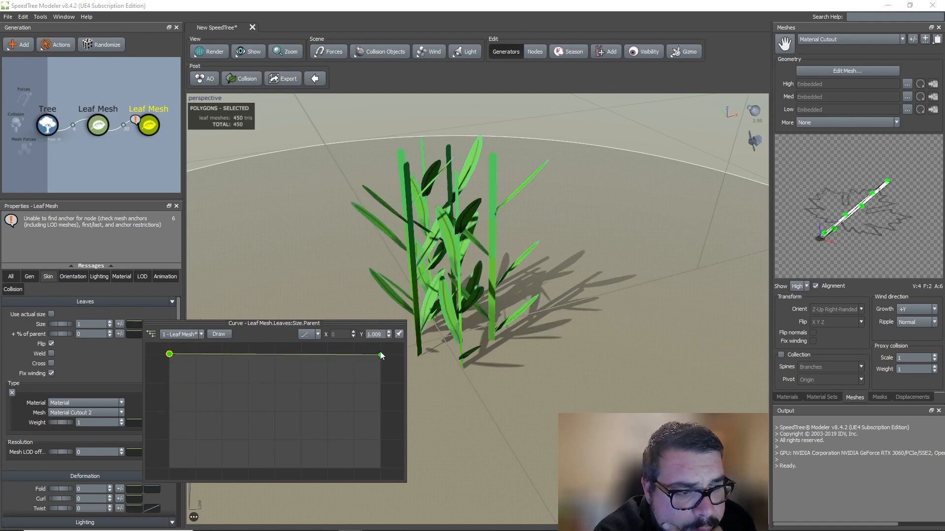
{"action": "left_click_drag", "start_coordinate": [382, 358], "coordinate": [375, 450]}
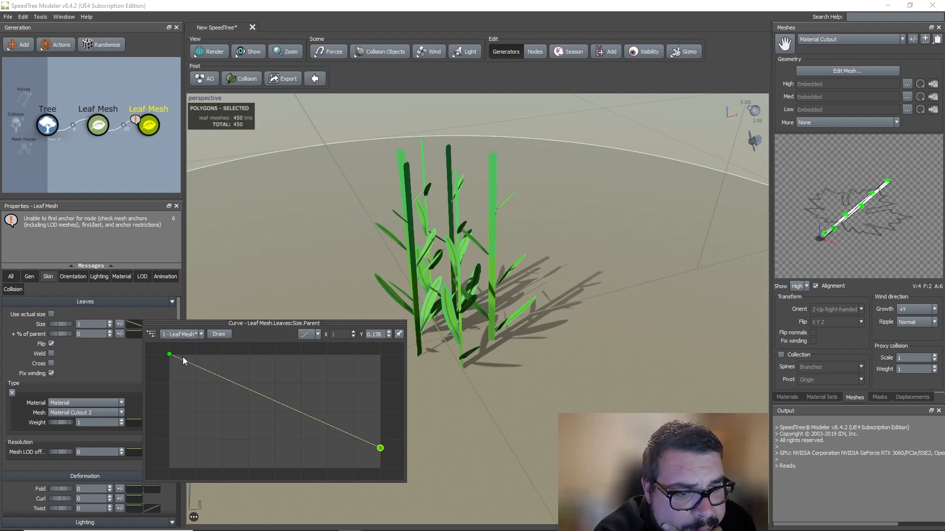
- Set the child leaves' size to 1.29 and deform them with Fold 0.79, Curl -0.21 and Twist -0.26
{"action": "left_click_drag", "start_coordinate": [59, 329], "coordinate": [72, 328]}
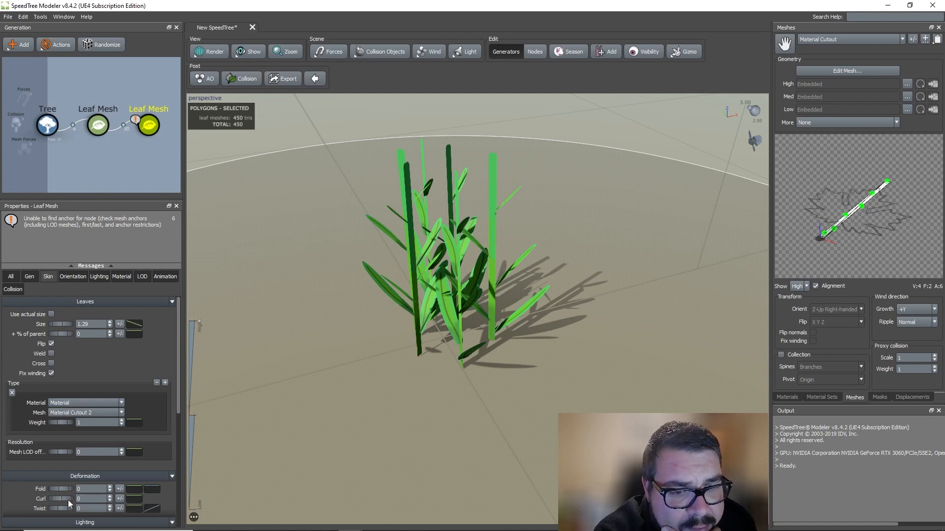
{"action": "left_click_drag", "start_coordinate": [55, 488], "coordinate": [42, 507]}
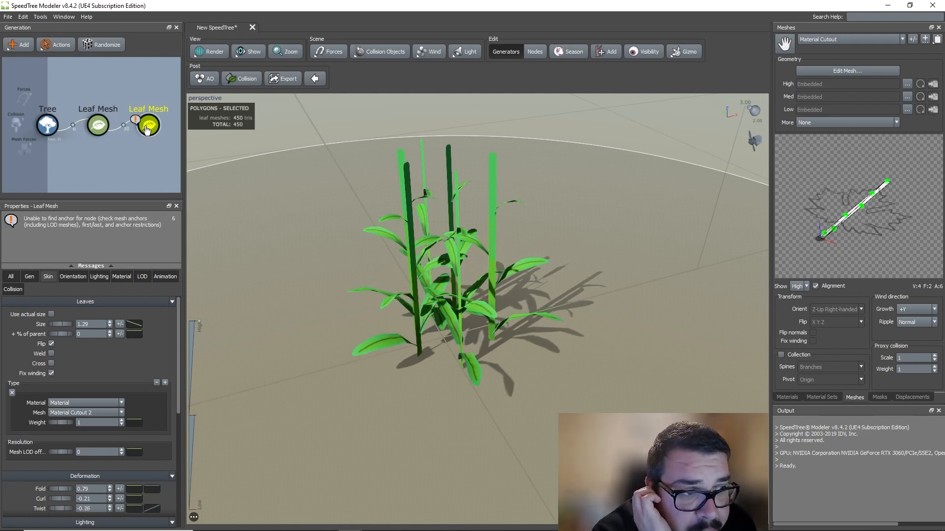
- Add a second child Leaf Mesh generator to the stem and restrict it to anchor 2
{"action": "right_click", "coordinate": [97, 129]}
{"action": "mouse_move", "coordinate": [217, 134]}
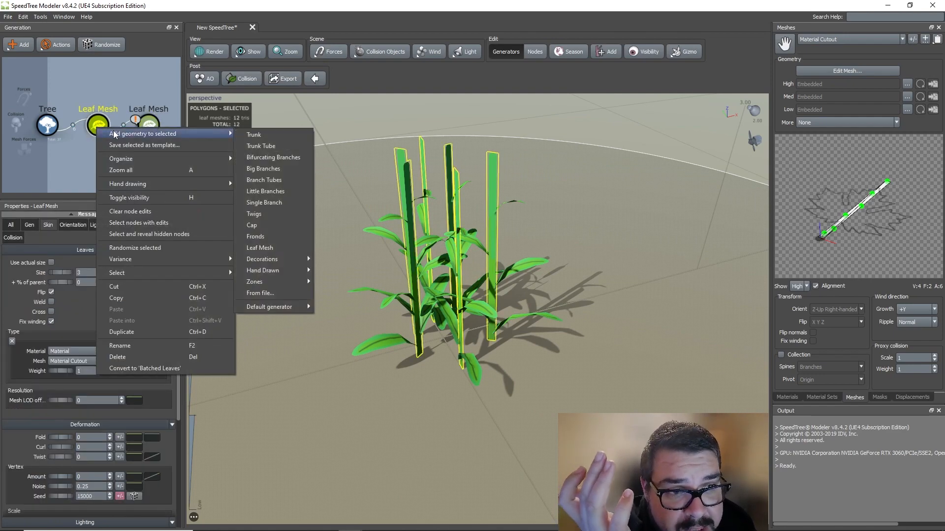
{"action": "left_click", "coordinate": [280, 249]}
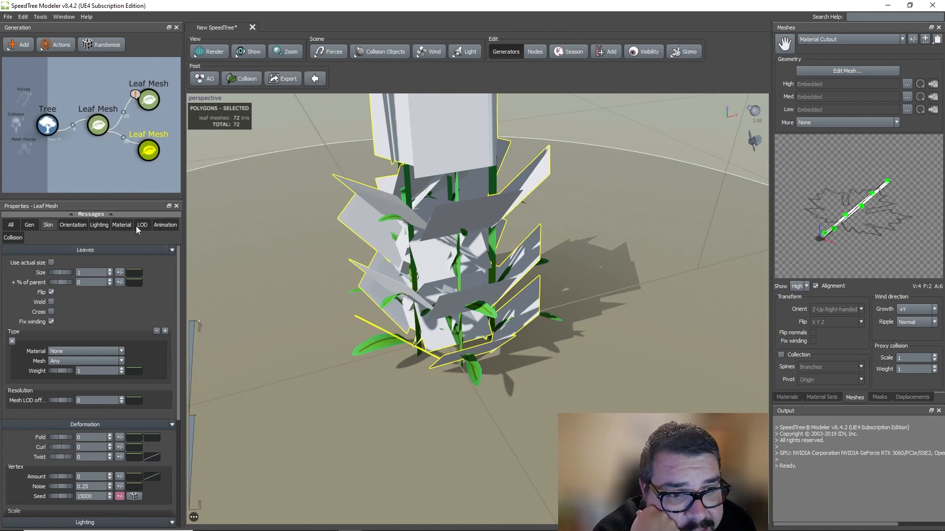
{"action": "left_click", "coordinate": [48, 226]}
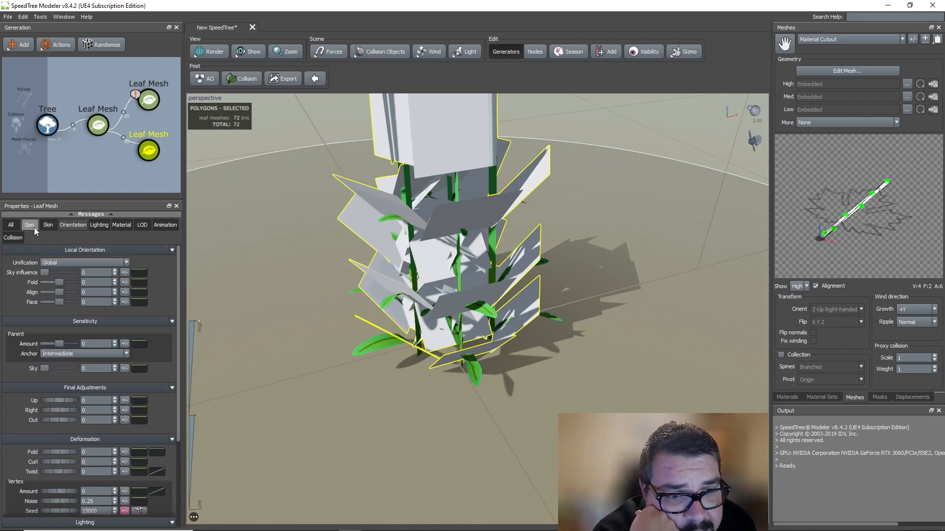
{"action": "left_click", "coordinate": [31, 226]}
{"action": "left_click", "coordinate": [59, 264]}
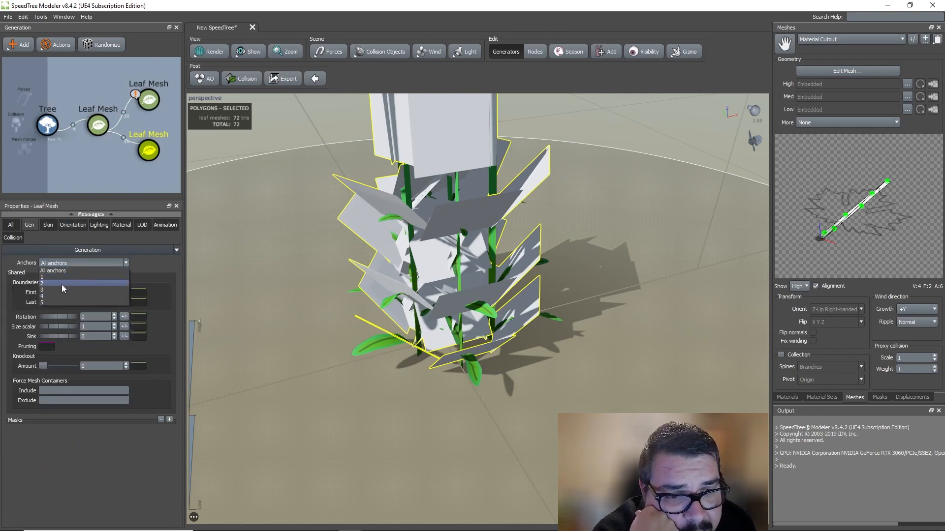
{"action": "left_click", "coordinate": [61, 284]}
{"action": "scroll", "coordinate": [415, 158], "scroll_direction": "down", "scroll_amount": 3}
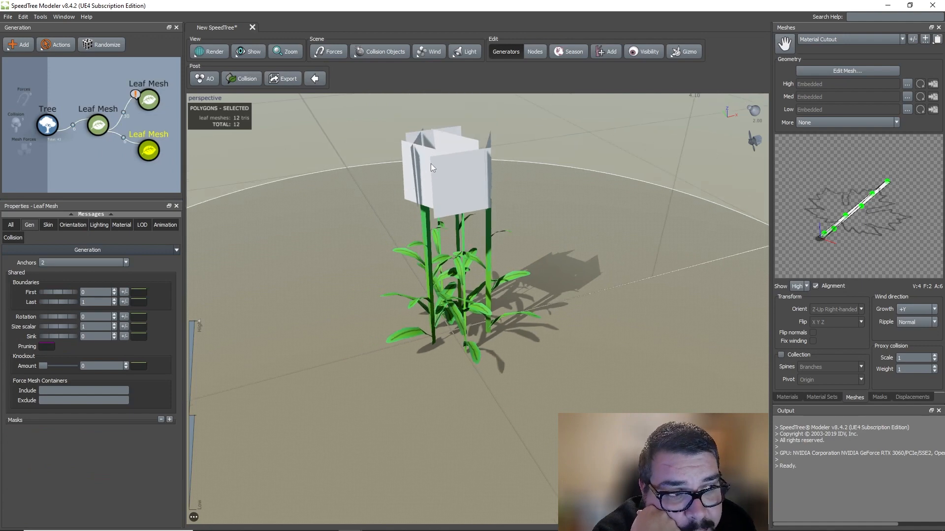
- Assign the atlas Material and the Material Cutout 3 mesh to the second child Leaf Mesh generator
{"action": "left_click", "coordinate": [128, 226]}
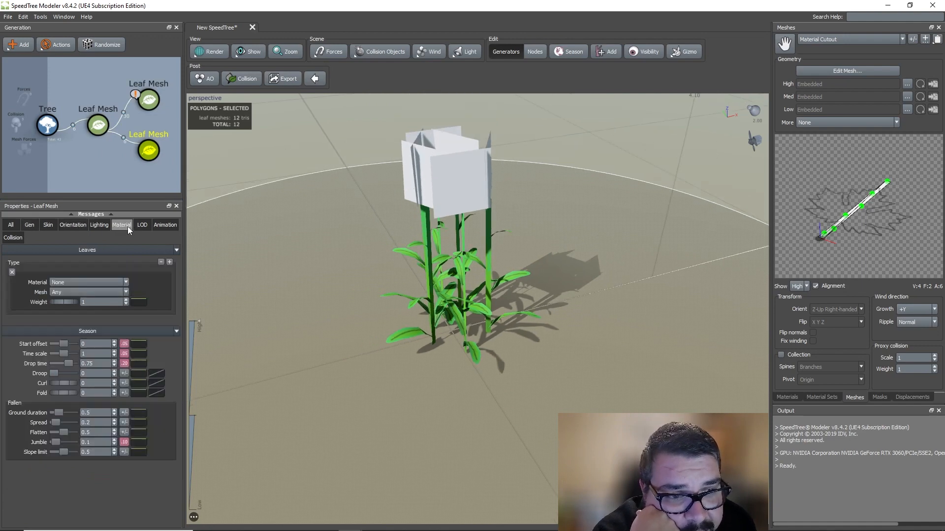
{"action": "left_click", "coordinate": [87, 283]}
{"action": "left_click", "coordinate": [78, 298]}
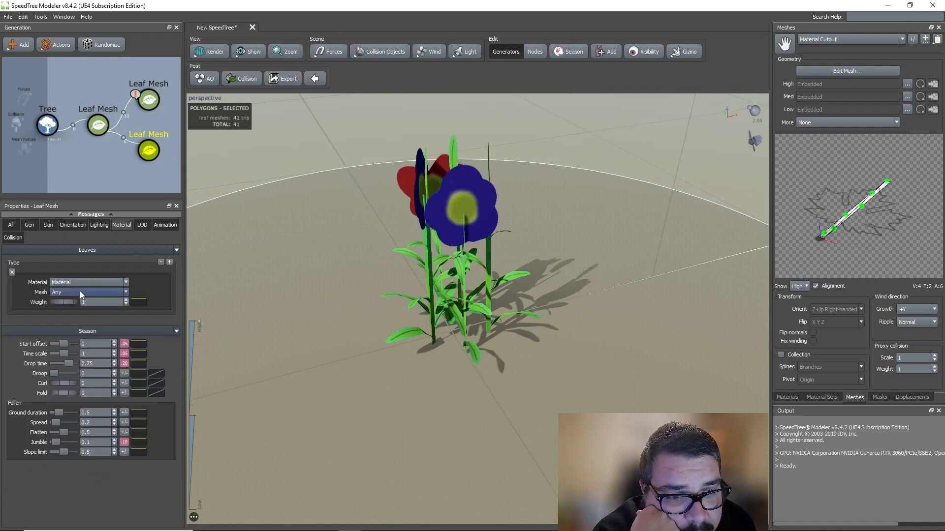
{"action": "left_click", "coordinate": [80, 292]}
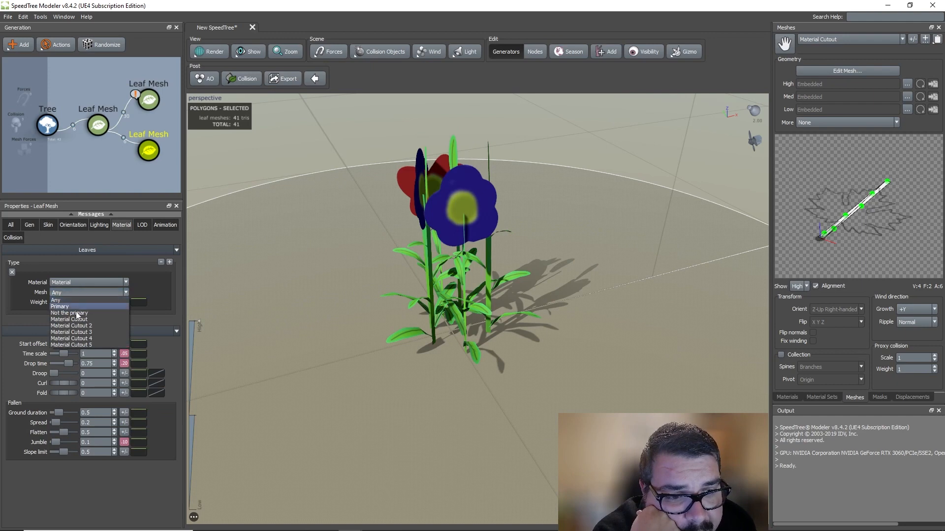
{"action": "left_click", "coordinate": [87, 332]}
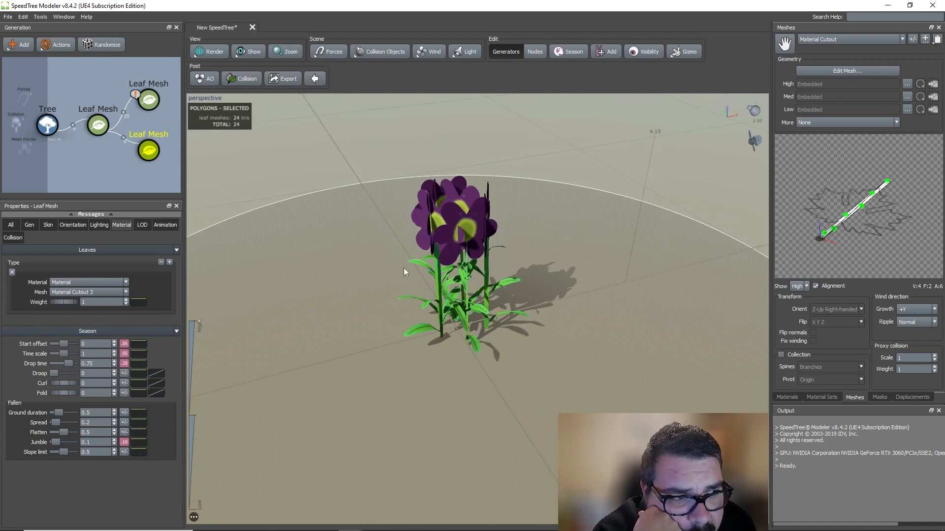
- Tilt the flower heads with final orientation adjustments of Up -0.16, Right -0.27 and Out 0.42
{"action": "left_click", "coordinate": [48, 225]}
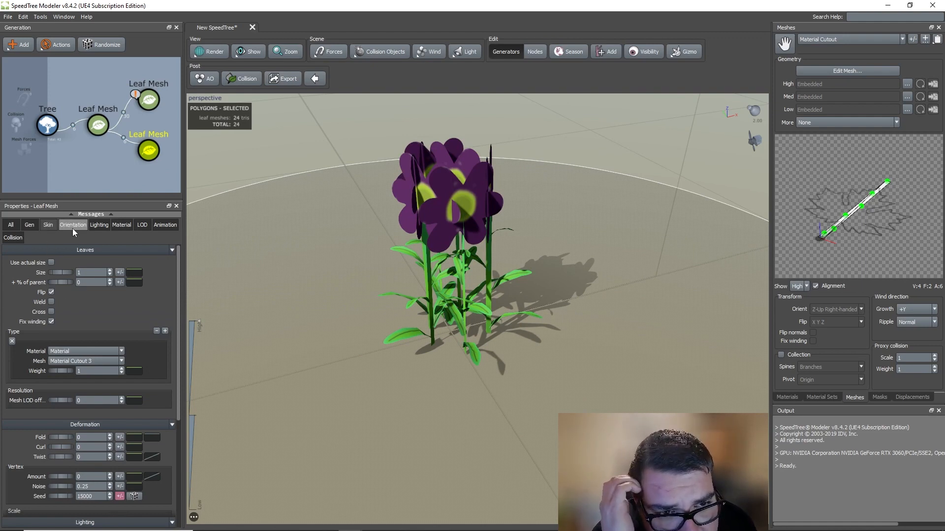
{"action": "scroll", "coordinate": [86, 444], "scroll_direction": "down", "scroll_amount": 3}
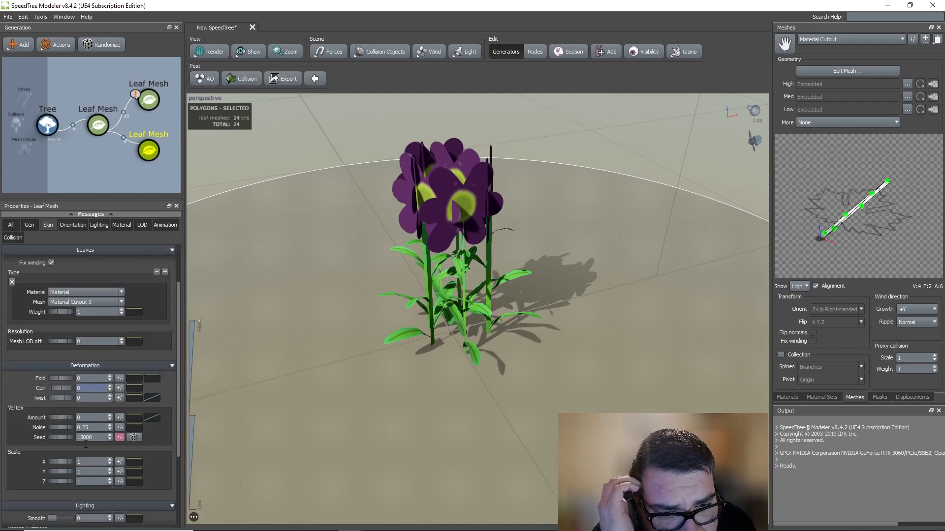
{"action": "scroll", "coordinate": [86, 443], "scroll_direction": "up", "scroll_amount": 3}
{"action": "left_click", "coordinate": [35, 225]}
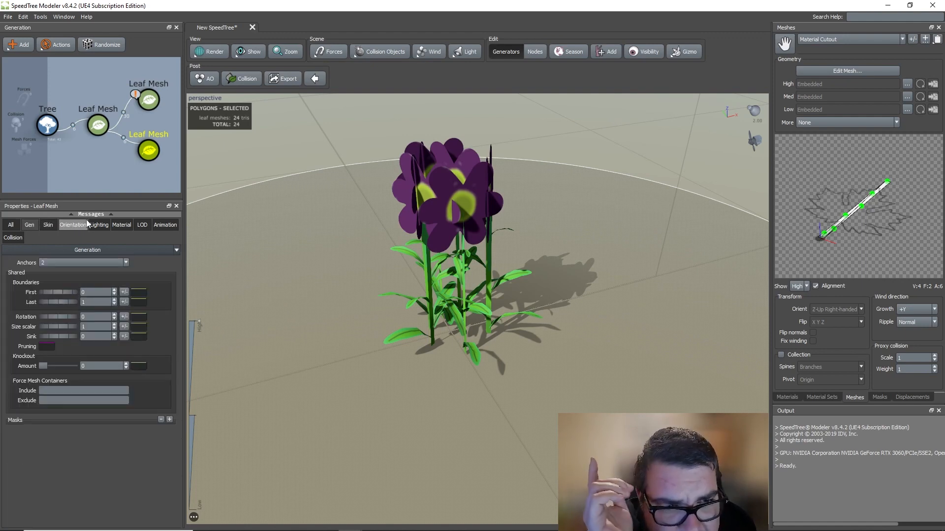
{"action": "left_click", "coordinate": [73, 225]}
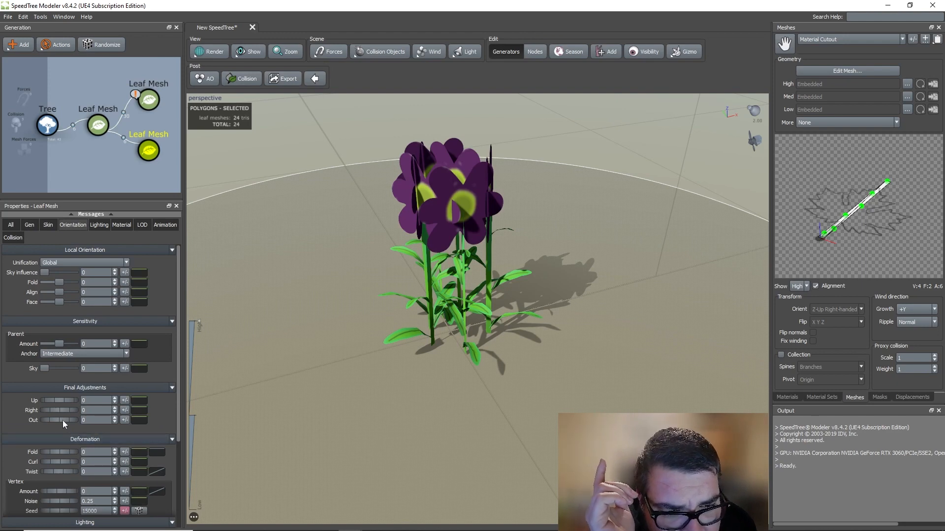
{"action": "mouse_move", "coordinate": [61, 410]}
{"action": "left_mouse_down"}
{"action": "mouse_move", "coordinate": [44, 403]}
{"action": "mouse_move", "coordinate": [42, 414]}
{"action": "mouse_move", "coordinate": [72, 415]}
{"action": "mouse_move", "coordinate": [60, 403]}
{"action": "mouse_move", "coordinate": [69, 403]}
{"action": "left_mouse_up"}
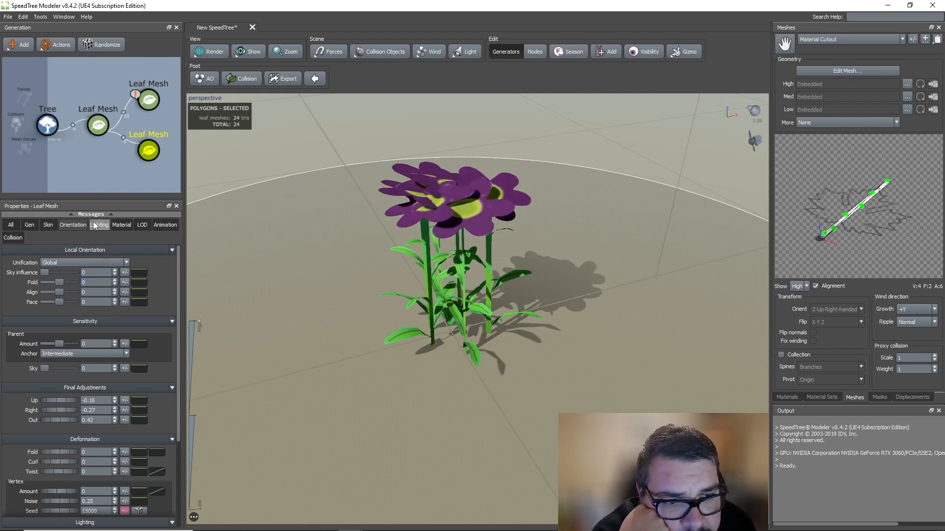
- Spread the stems apart by setting the stem generator's Last boundary to 0.43
{"action": "left_click", "coordinate": [98, 131]}
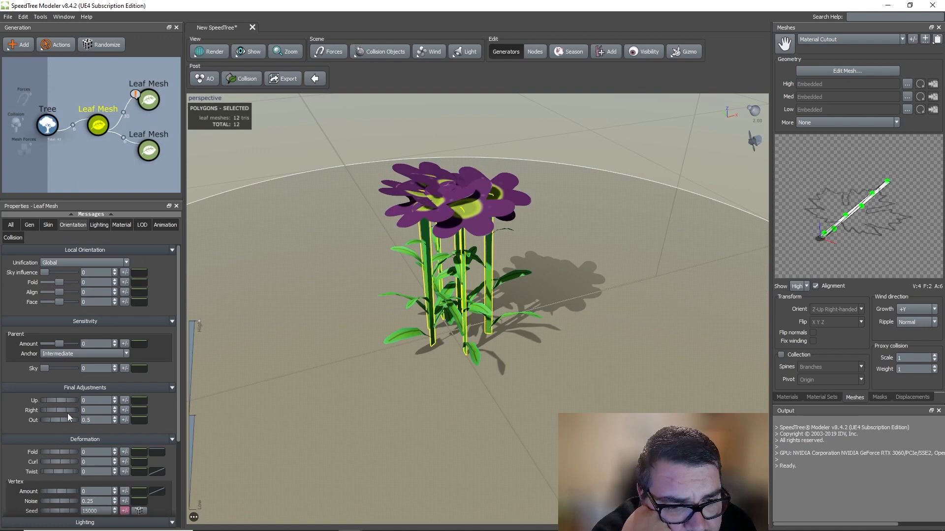
{"action": "left_click", "coordinate": [29, 225]}
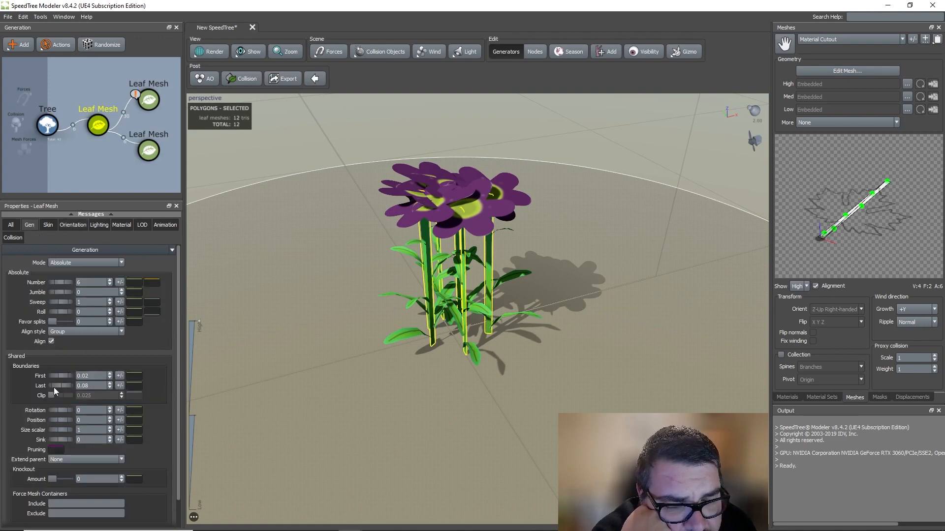
{"action": "left_click_drag", "start_coordinate": [54, 388], "coordinate": [70, 389]}
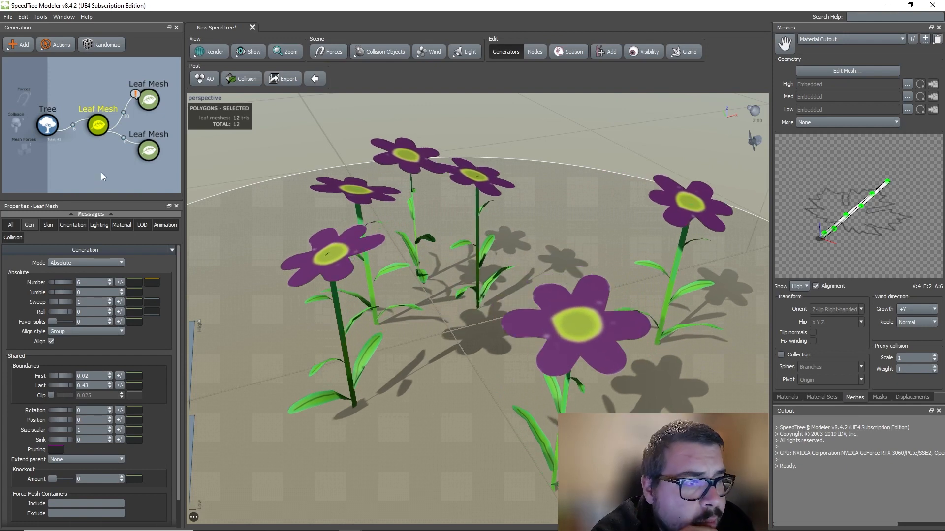
- Duplicate the stem generator with its leaf and flower children and attach the copy to the Tree node
{"action": "left_click_drag", "start_coordinate": [177, 84], "coordinate": [93, 161]}
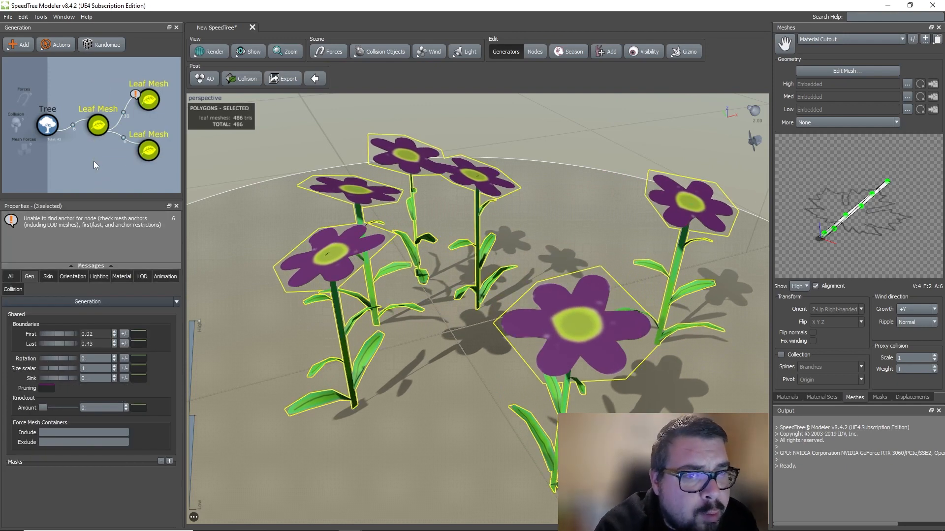
{"action": "key", "text": "ctrl+c"}
{"action": "key", "text": "ctrl+v"}
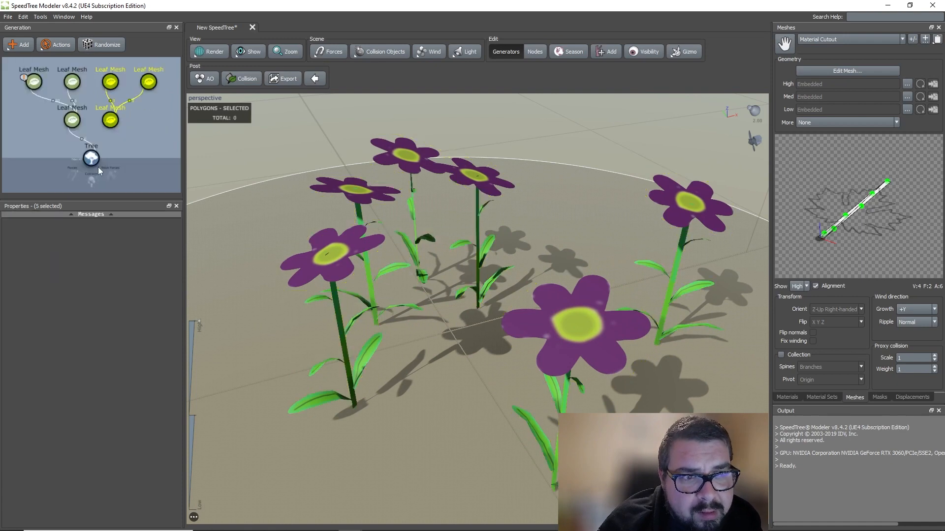
{"action": "left_click_drag", "start_coordinate": [110, 121], "coordinate": [91, 157]}
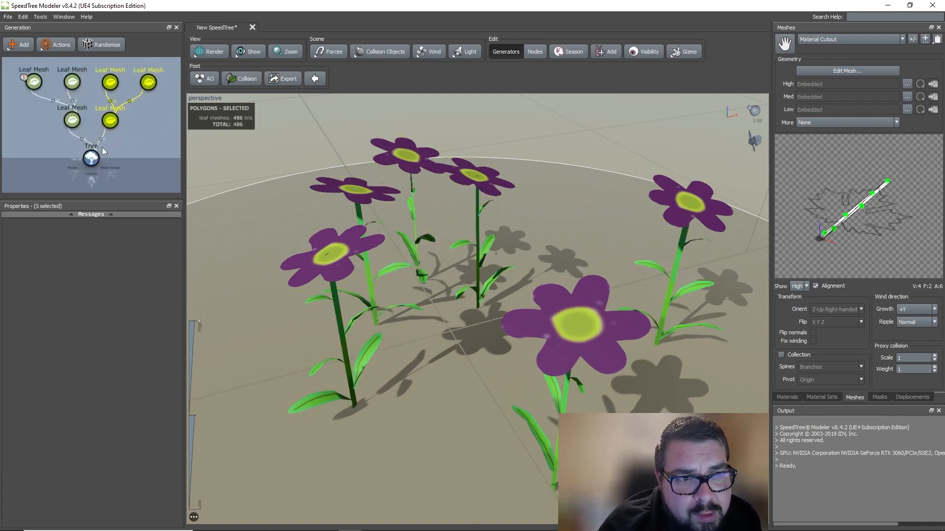
- Switch the duplicated flower generator's mesh to Material Cutout 4
{"action": "left_click", "coordinate": [111, 82]}
{"action": "left_click", "coordinate": [149, 84]}
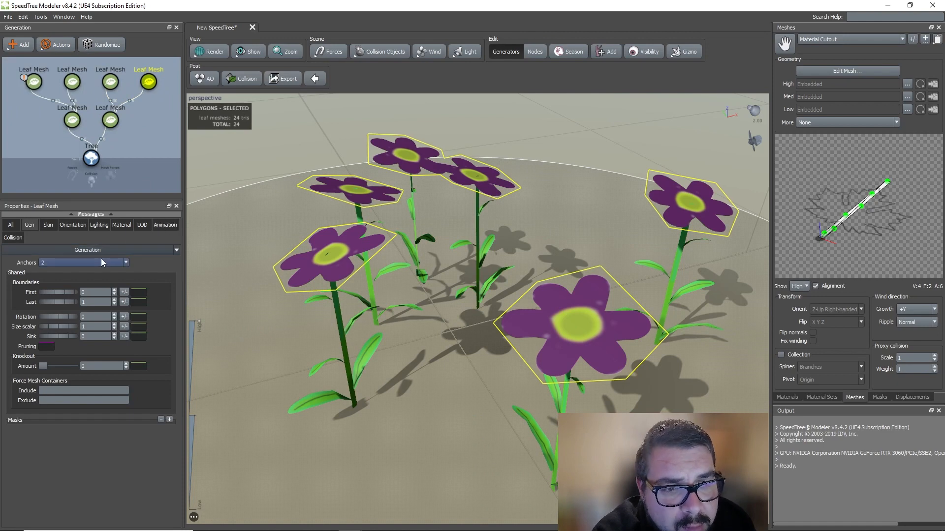
{"action": "left_click", "coordinate": [121, 224]}
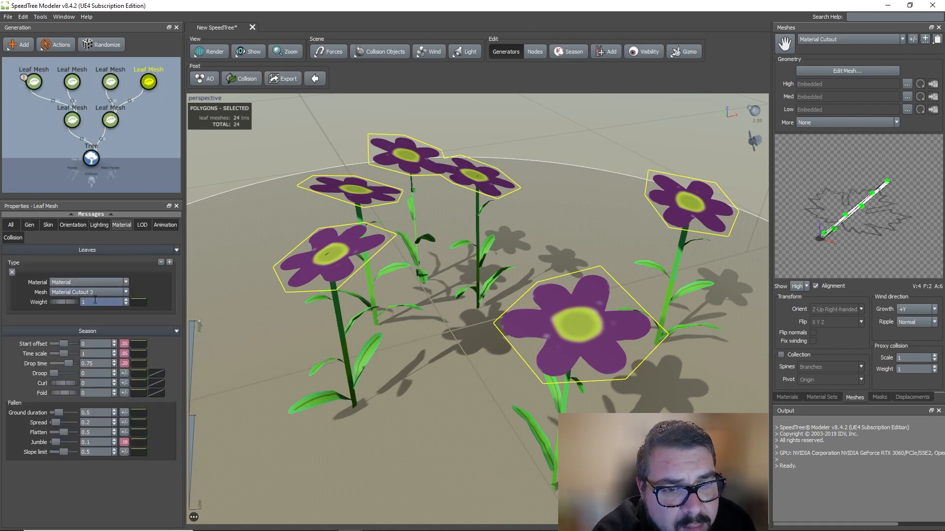
{"action": "left_click", "coordinate": [90, 294]}
{"action": "left_click", "coordinate": [93, 341]}
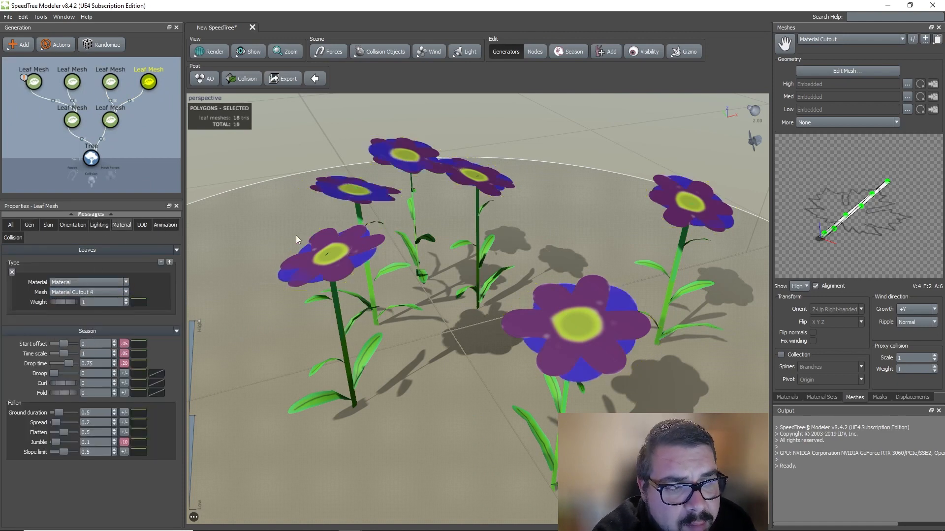
- Set the duplicated stem generator's First boundary to 0.41
{"action": "left_click", "coordinate": [111, 120]}
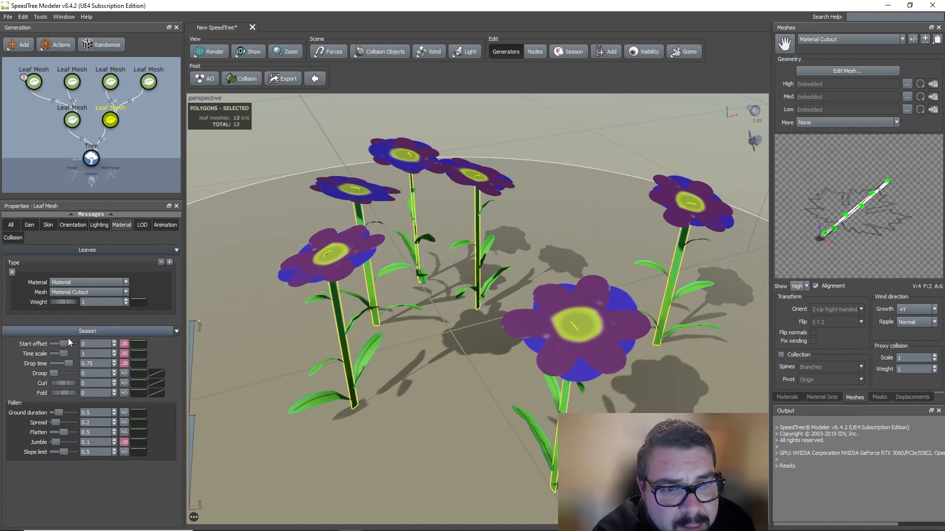
{"action": "left_click", "coordinate": [30, 225]}
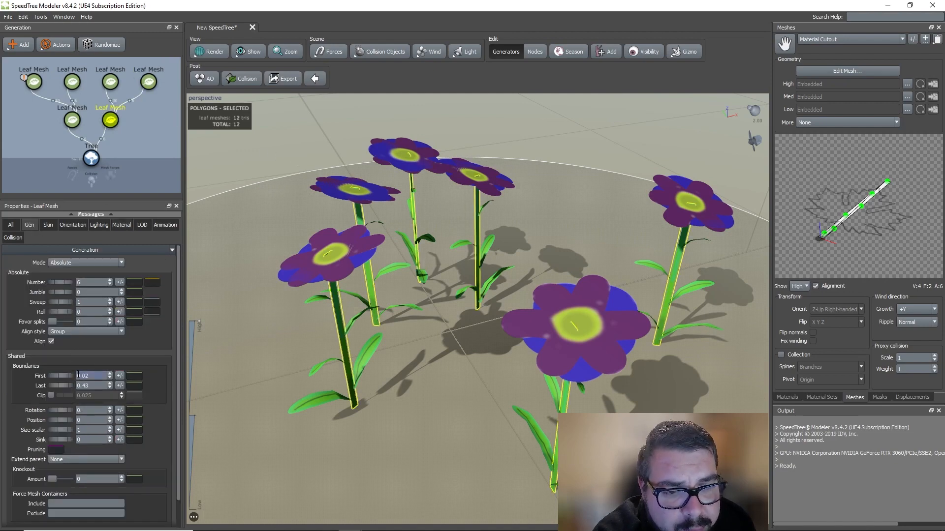
{"action": "left_click_drag", "start_coordinate": [60, 376], "coordinate": [80, 377]}
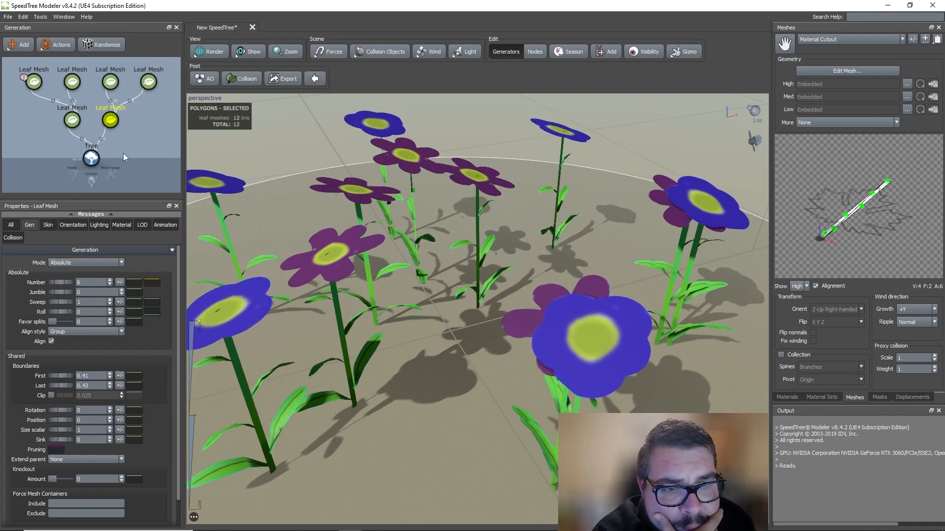
- Duplicate the second stem generator together with its leaf and flower children as a third set under the Tree
{"action": "left_click_drag", "start_coordinate": [169, 68], "coordinate": [92, 159]}
{"action": "key", "text": "ctrl+c"}
{"action": "key", "text": "ctrl+v"}
{"action": "right_click", "coordinate": [168, 87]}
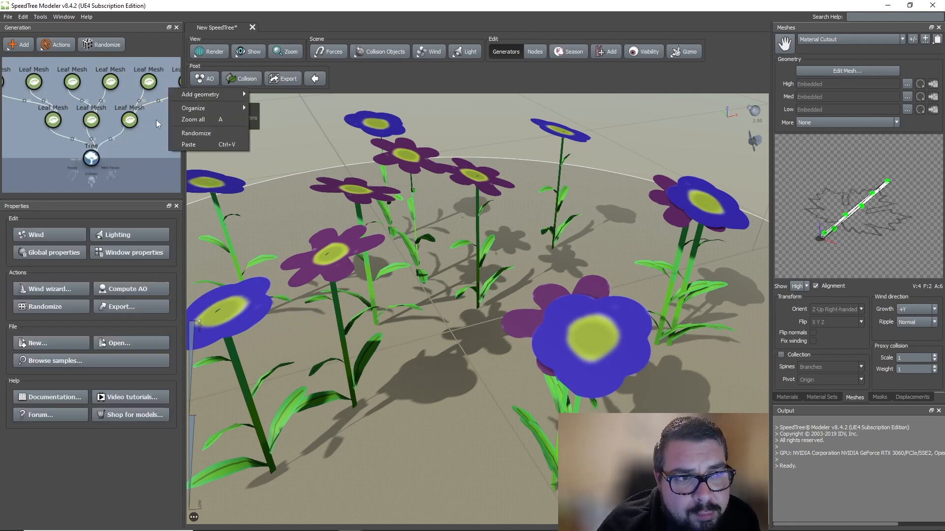
{"action": "left_click", "coordinate": [155, 120]}
{"action": "middle_click_drag", "start_coordinate": [159, 132], "coordinate": [131, 150]}
- Switch the third set's flower generator to the Material Cutout 5 mesh
{"action": "left_click", "coordinate": [159, 98]}
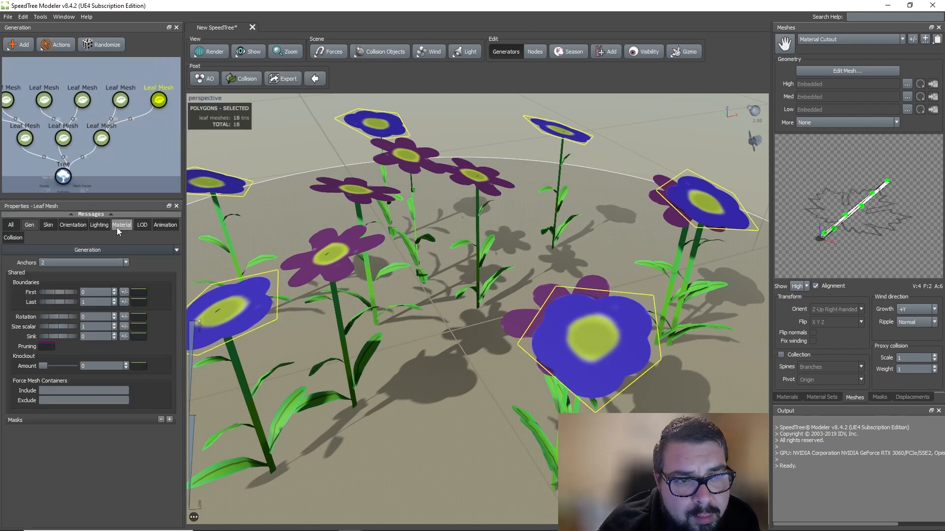
{"action": "left_click", "coordinate": [129, 225]}
{"action": "left_click", "coordinate": [88, 293]}
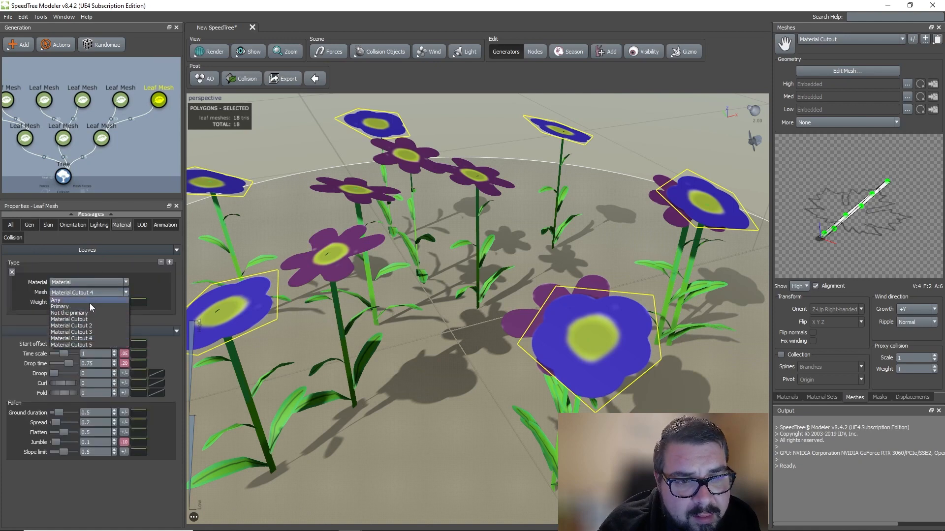
{"action": "left_click", "coordinate": [93, 340]}
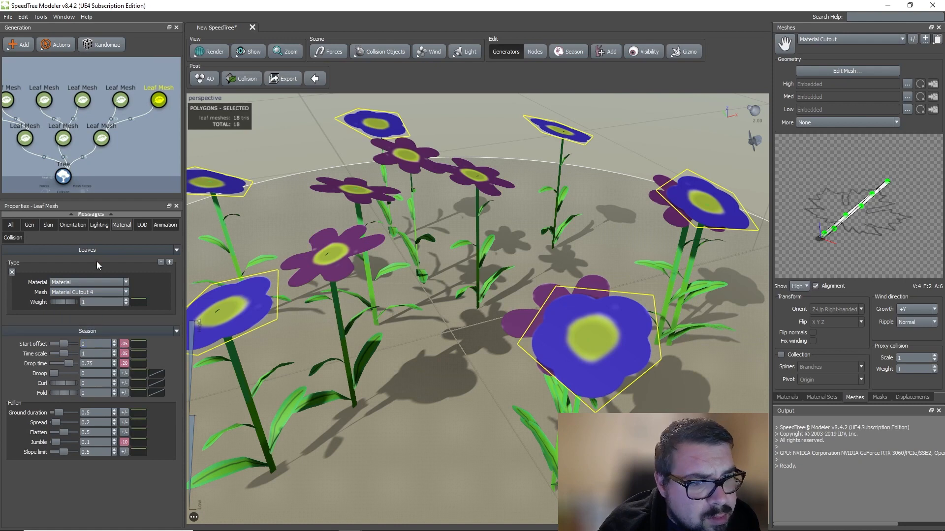
{"action": "left_click", "coordinate": [100, 296]}
{"action": "left_click", "coordinate": [93, 345]}
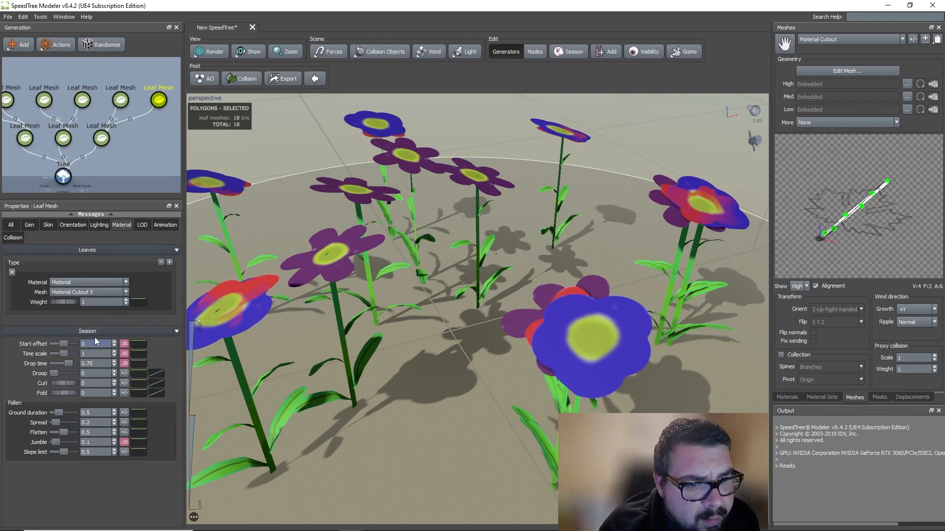
- Try spreading the third stem generator outward with a First boundary of 0.65 and a Last boundary of 0.92
{"action": "left_click", "coordinate": [102, 137]}
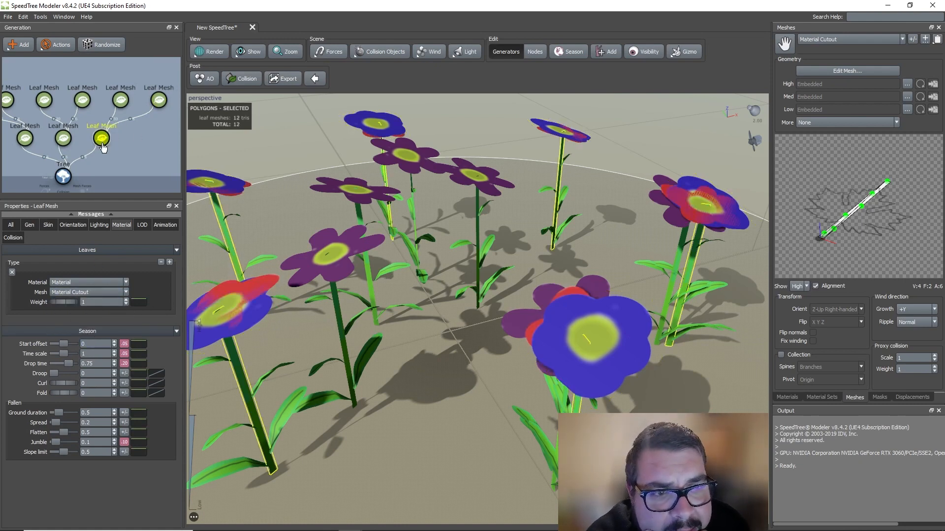
{"action": "left_click", "coordinate": [29, 224]}
{"action": "left_click_drag", "start_coordinate": [61, 382], "coordinate": [70, 385]}
{"action": "scroll", "coordinate": [355, 300], "scroll_direction": "down", "scroll_amount": 6}
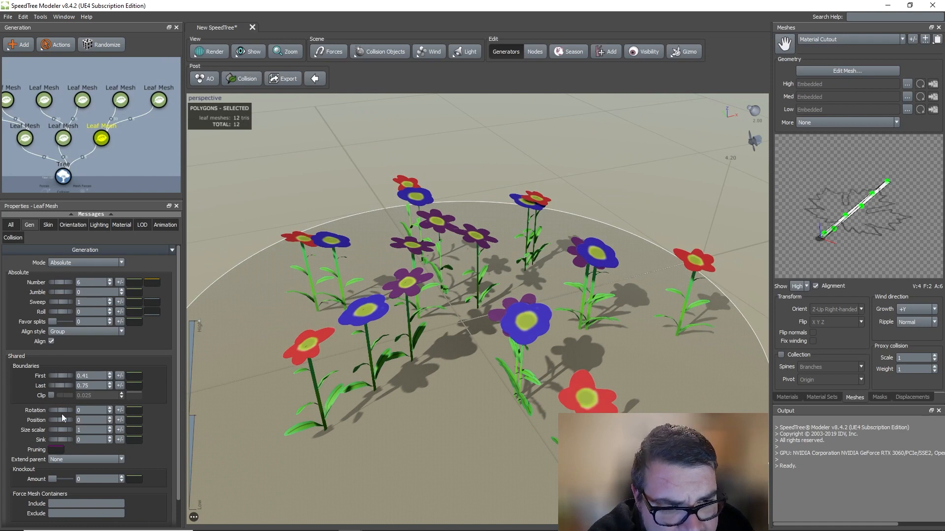
{"action": "left_click_drag", "start_coordinate": [57, 385], "coordinate": [82, 387]}
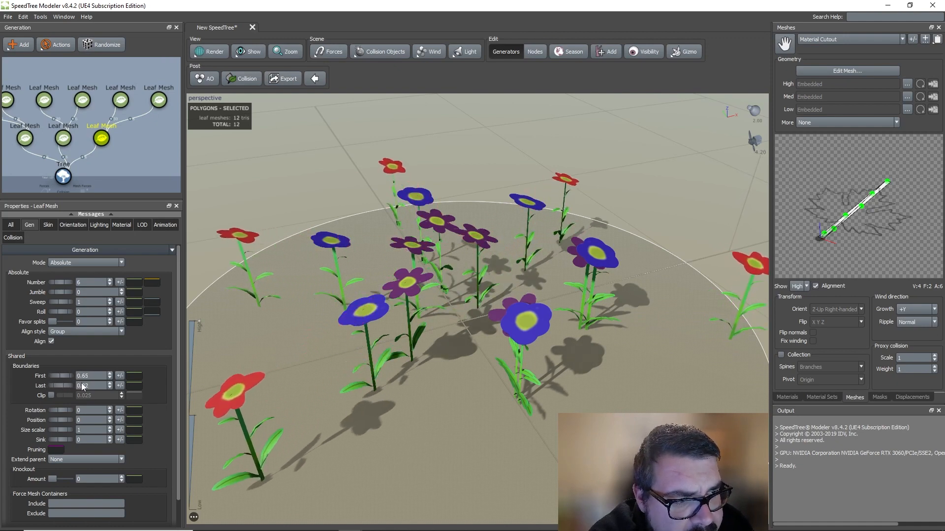
{"action": "left_click", "coordinate": [83, 386]}
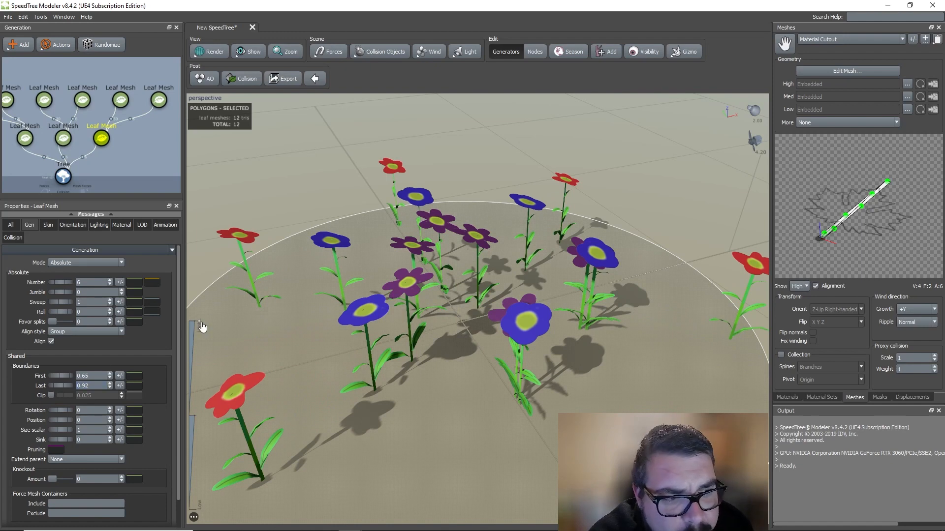
- Set the third stem generator's boundaries to First 0.3 and Last 0.4
{"action": "left_click", "coordinate": [83, 375]}
{"action": "left_click_drag", "start_coordinate": [60, 376], "coordinate": [42, 392]}
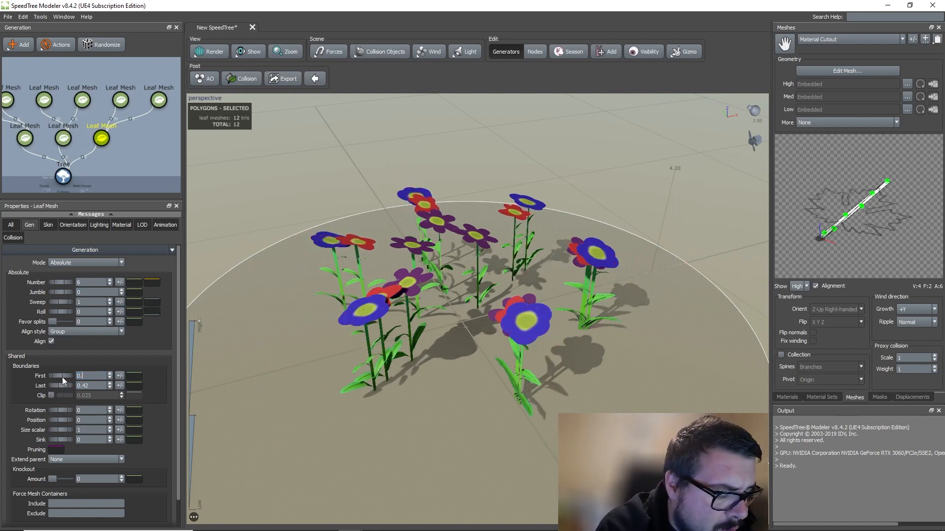
{"action": "left_click", "coordinate": [86, 386]}
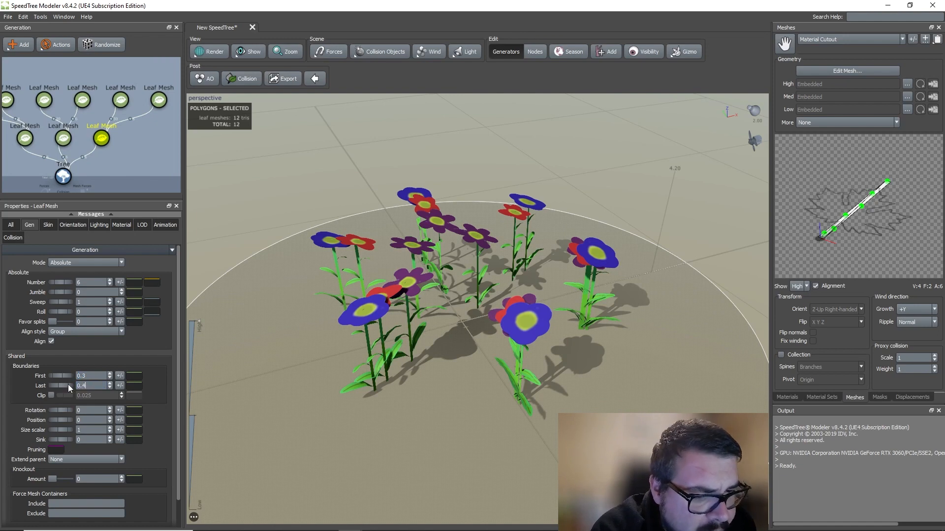
{"action": "key", "text": "Return"}
- Set the second stem generator's boundaries to First 0.2 and Last 0.3
{"action": "left_click", "coordinate": [68, 137]}
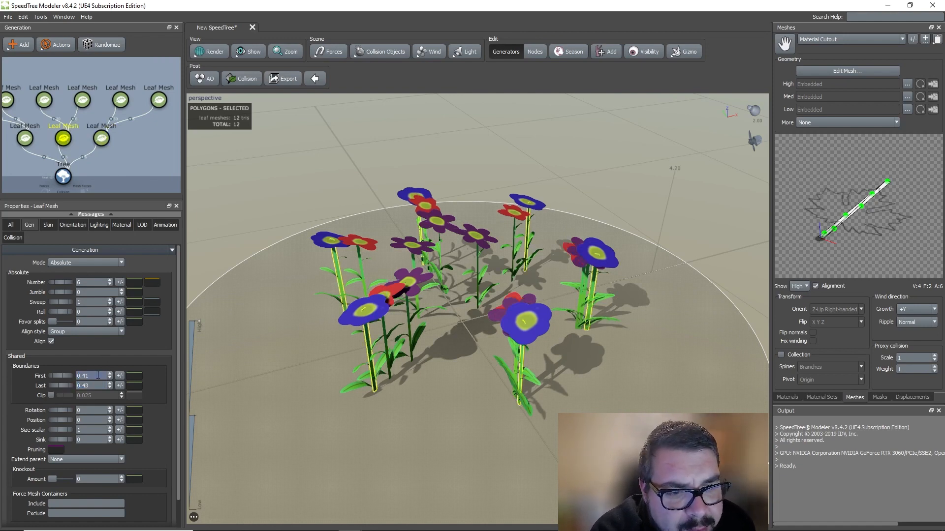
{"action": "type", "text": "0.2"}
{"action": "key", "text": "Return"}
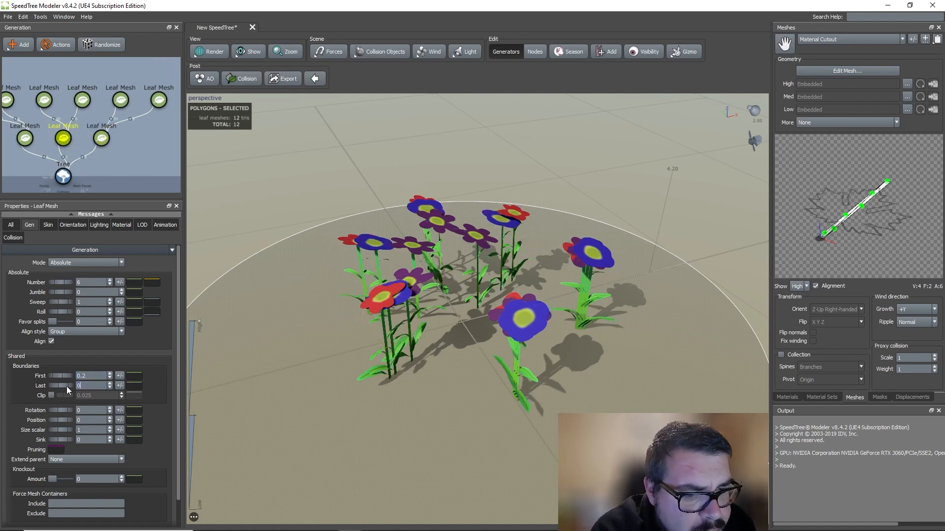
{"action": "type", "text": "0.43"}
{"action": "key", "text": "Return"}
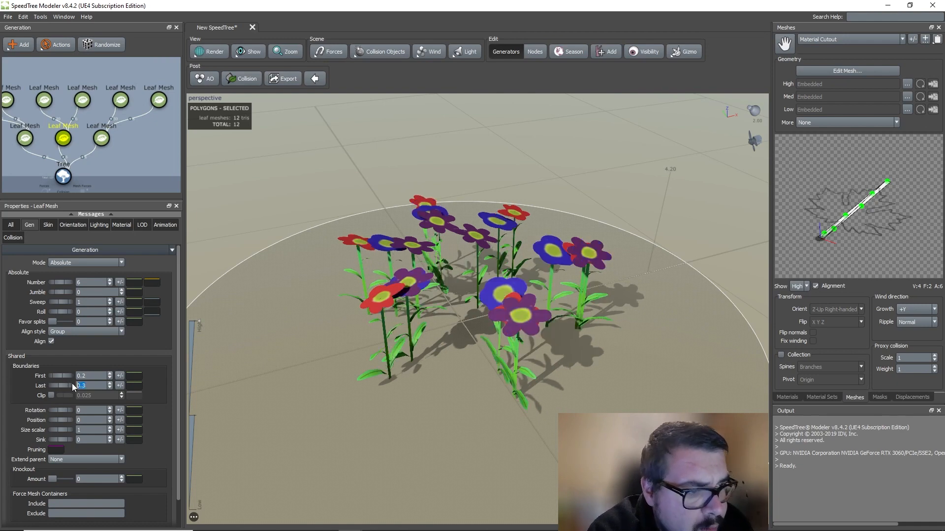
- Set the first stem generator's boundaries to First 0.1 and Last 0.2
{"action": "left_click", "coordinate": [26, 140]}
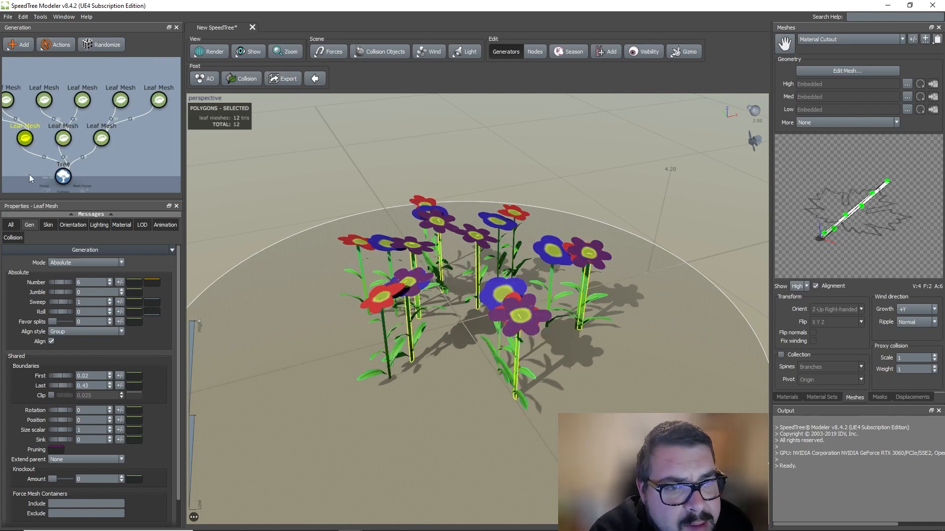
{"action": "type", "text": "0.1"}
{"action": "key", "text": "Return"}
{"action": "left_click", "coordinate": [98, 387]}
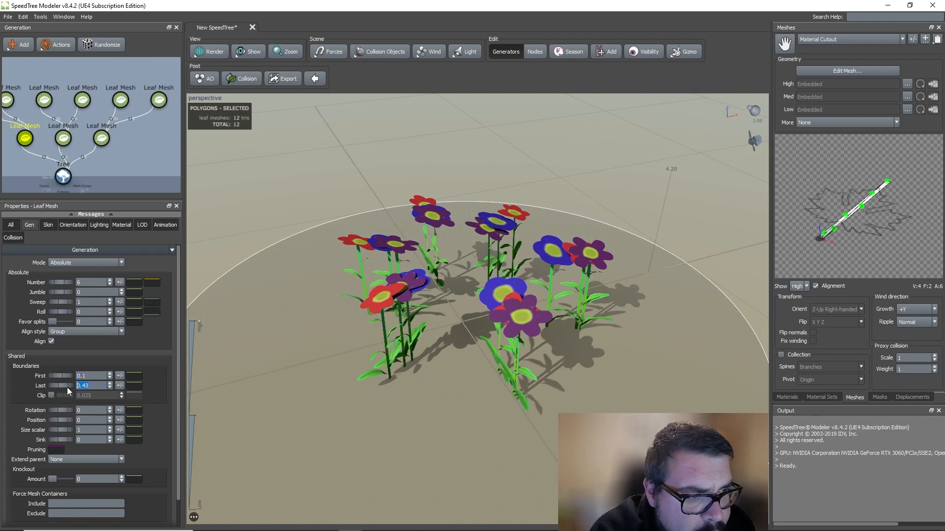
{"action": "type", "text": "0.2"}
{"action": "key", "text": "Return"}
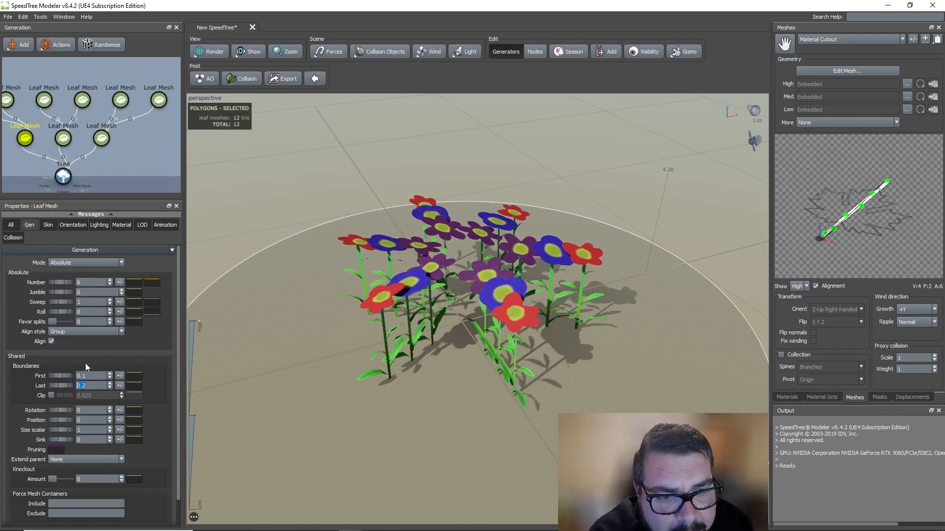
- Adjust Jumble and Sweep on the three stem generators, using 0.14 and 1.25 for the first, 0.42 and 1.77 for the third
{"action": "left_click_drag", "start_coordinate": [57, 292], "coordinate": [98, 303]}
{"action": "left_click", "coordinate": [63, 138]}
{"action": "left_click", "coordinate": [101, 138]}
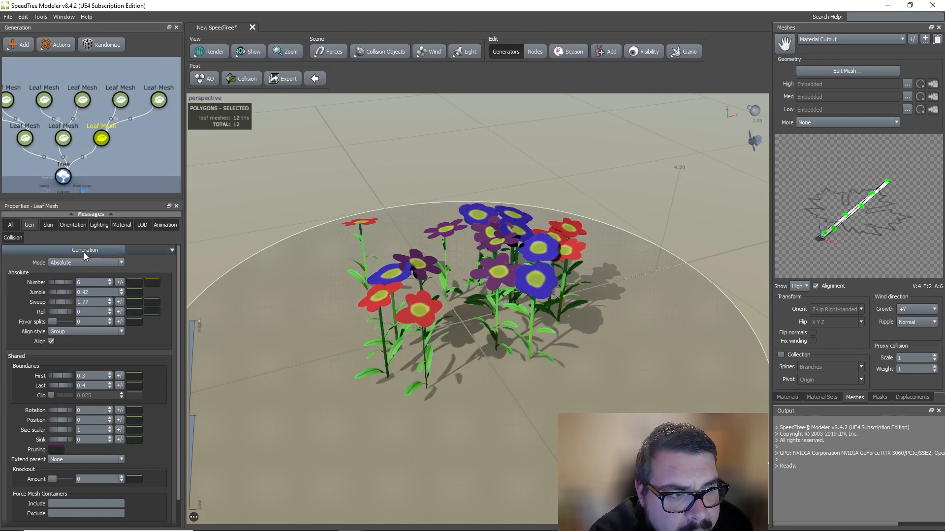
- Tighten the first stem generator's boundaries to First 0.16 and Last 0.1
{"action": "left_click", "coordinate": [25, 139]}
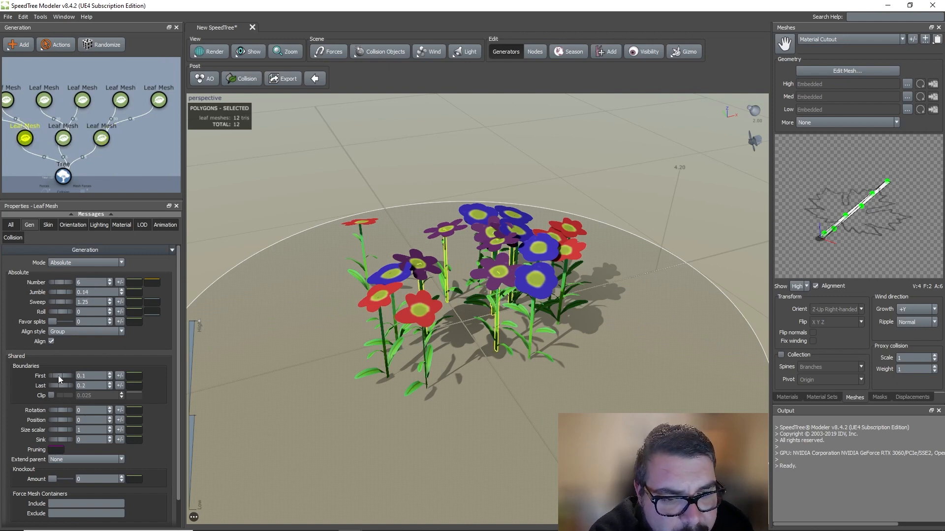
{"action": "mouse_move", "coordinate": [58, 376]}
{"action": "left_mouse_down"}
{"action": "mouse_move", "coordinate": [70, 376]}
{"action": "mouse_move", "coordinate": [64, 383]}
{"action": "left_mouse_up"}
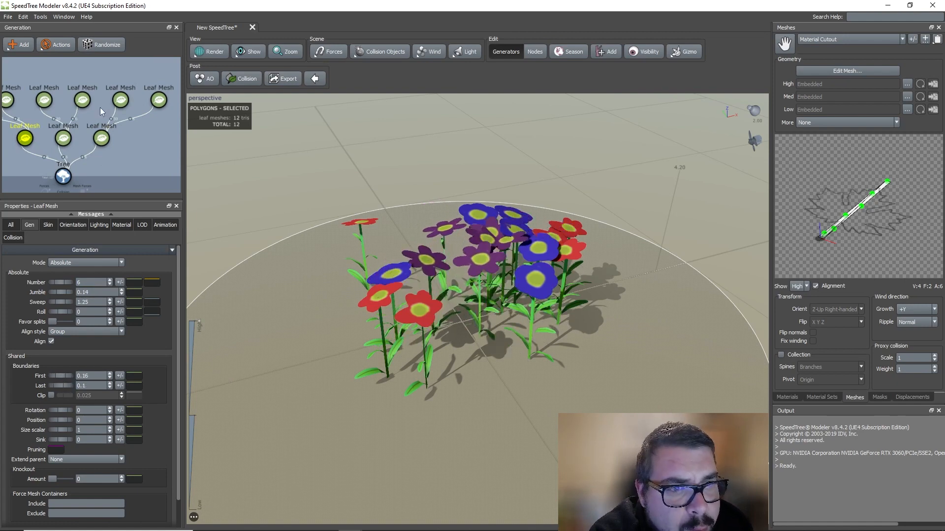
- Try a size of 0.5 on the purple flower generator, and settle on 0.75
{"action": "left_click", "coordinate": [6, 100]}
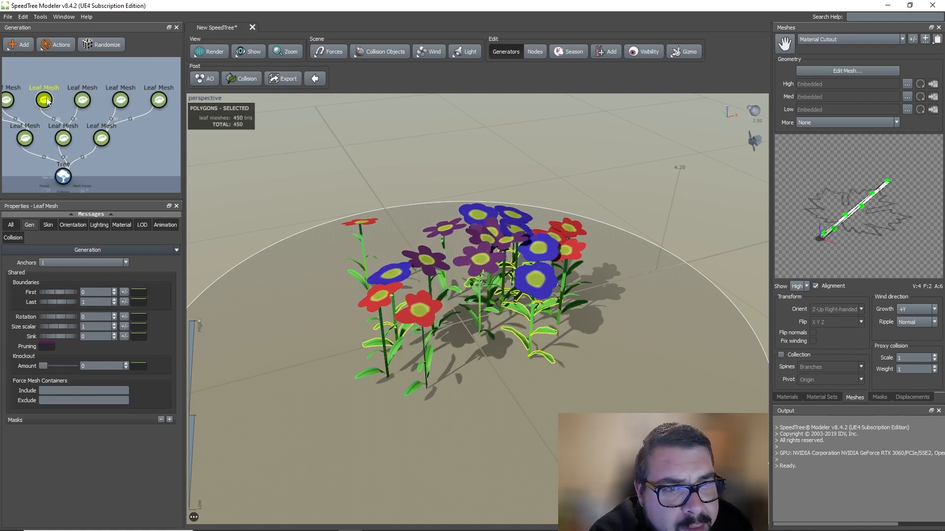
{"action": "left_click", "coordinate": [49, 224]}
{"action": "type", "text": "00"}
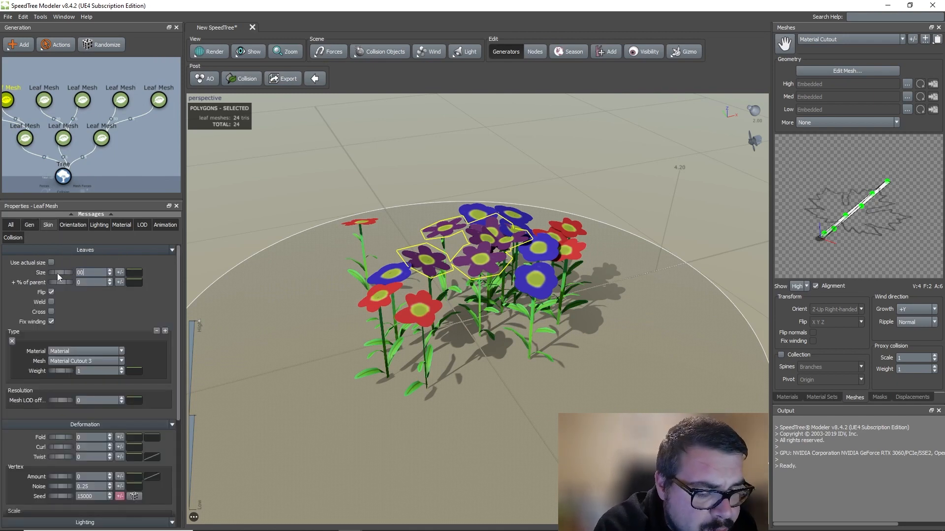
{"action": "type", "text": ".5"}
{"action": "key", "text": "Return"}
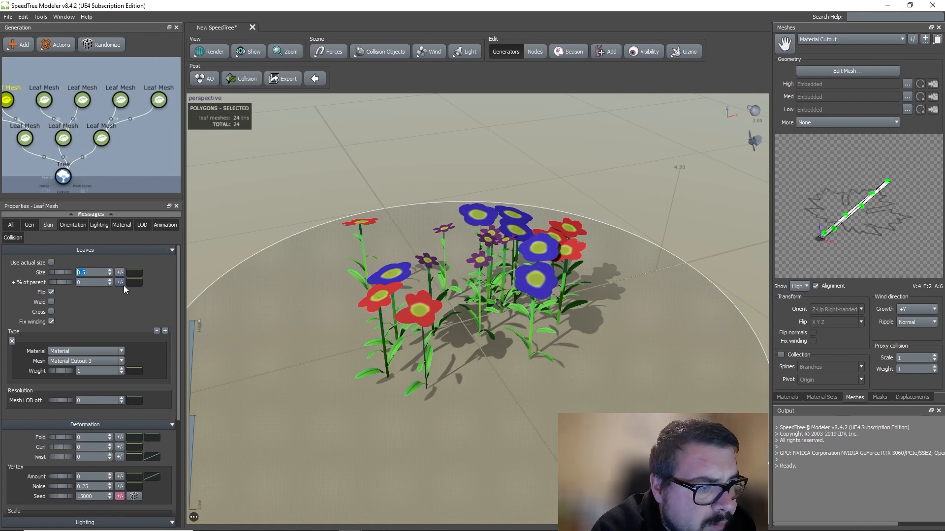
{"action": "left_click", "coordinate": [104, 273]}
{"action": "key", "text": "BackSpace"}
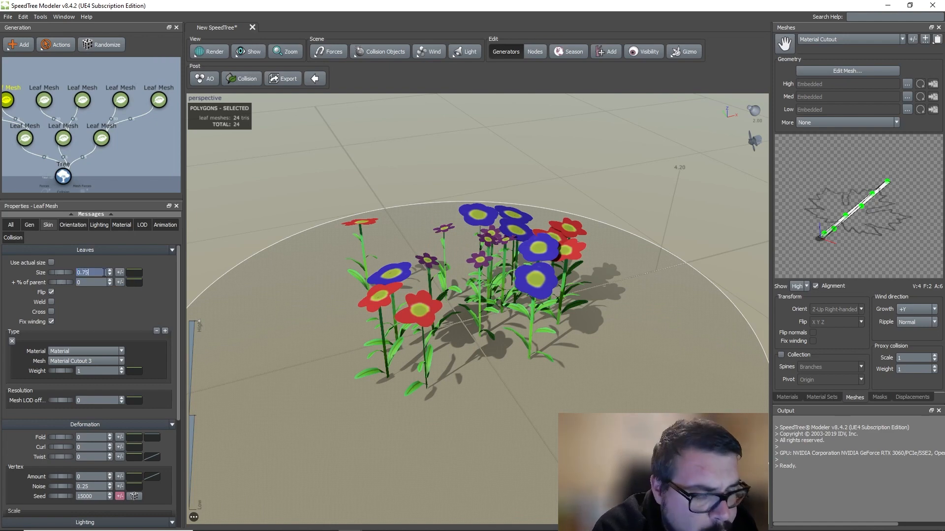
- Set the size of the blue and the red flower generators to 0.75
{"action": "left_click", "coordinate": [82, 100]}
{"action": "type", "text": "0"}
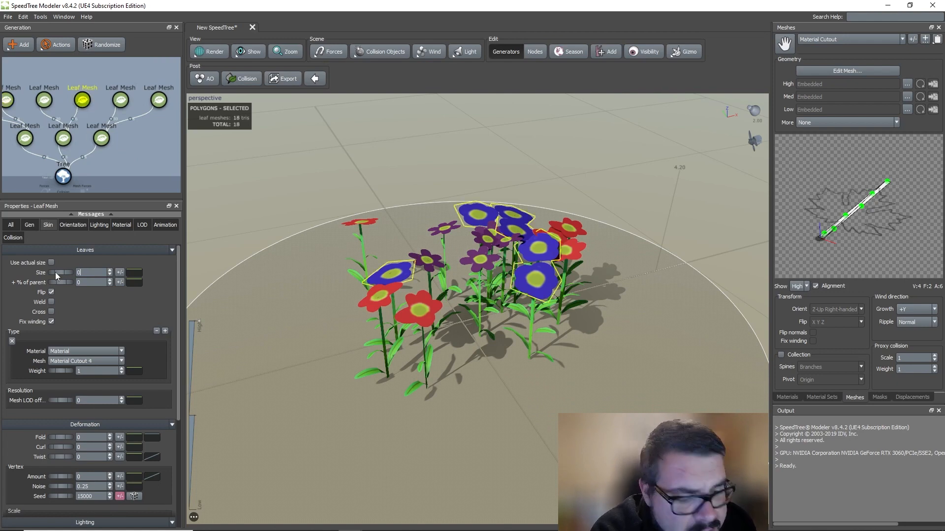
{"action": "type", "text": ".75"}
{"action": "key", "text": "Return"}
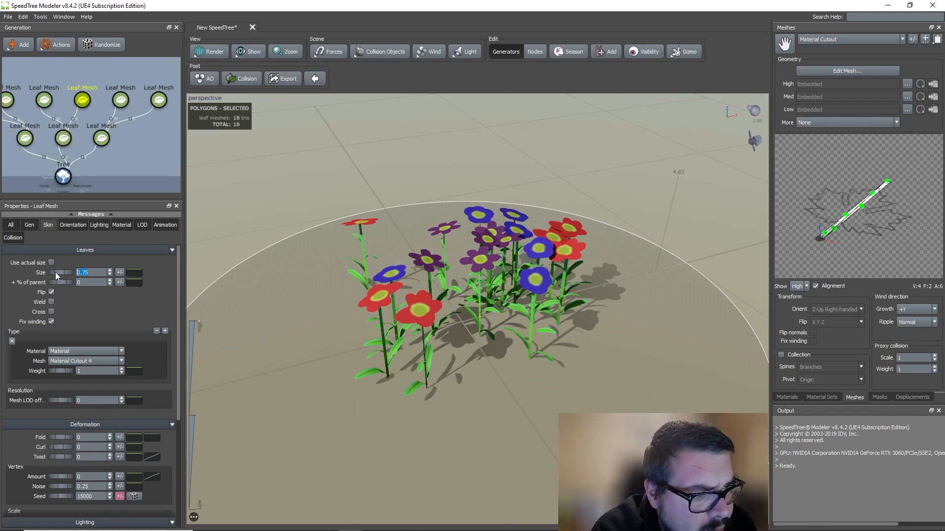
{"action": "left_click", "coordinate": [158, 101]}
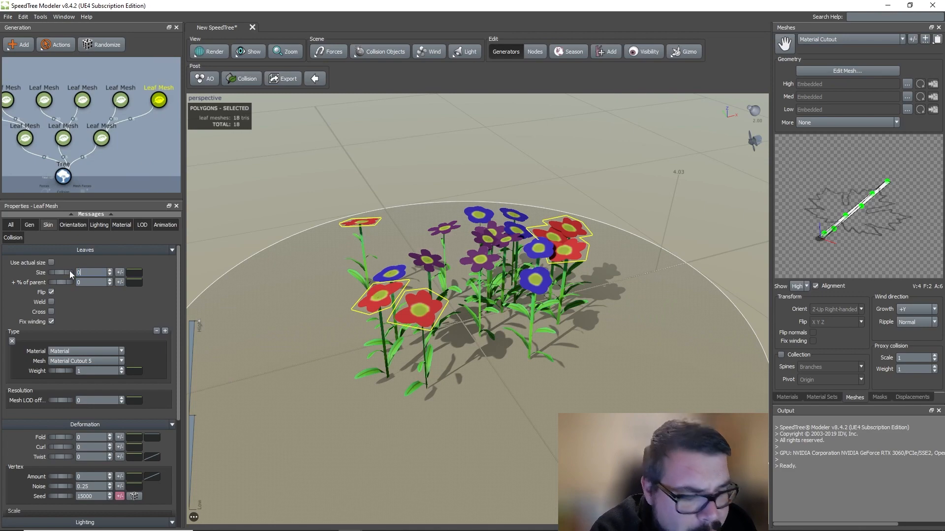
{"action": "type", "text": "0.75"}
{"action": "key", "text": "Return"}
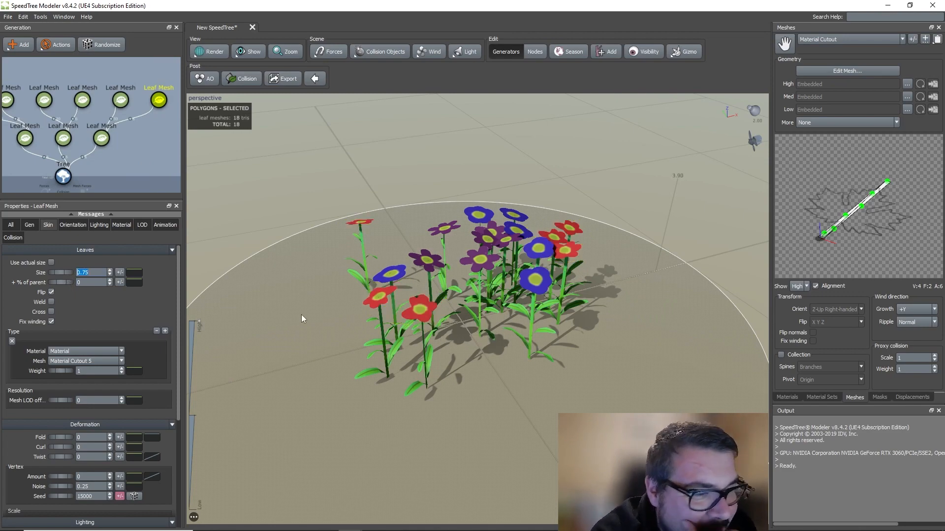
- Try spreading the red flowers' stems outward by raising the First boundary and setting the Last boundary to 0.45
{"action": "left_click_drag", "start_coordinate": [302, 317], "coordinate": [442, 333]}
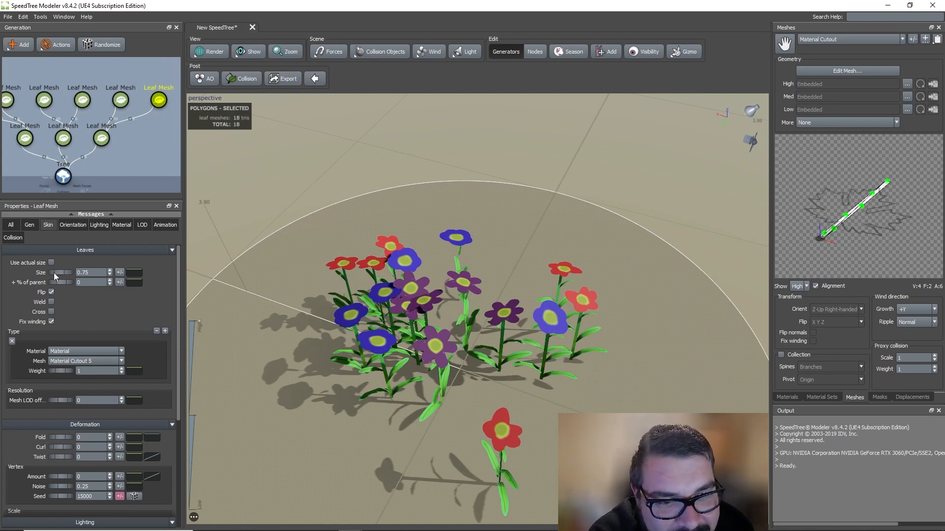
{"action": "left_click", "coordinate": [30, 225]}
{"action": "left_click", "coordinate": [100, 138]}
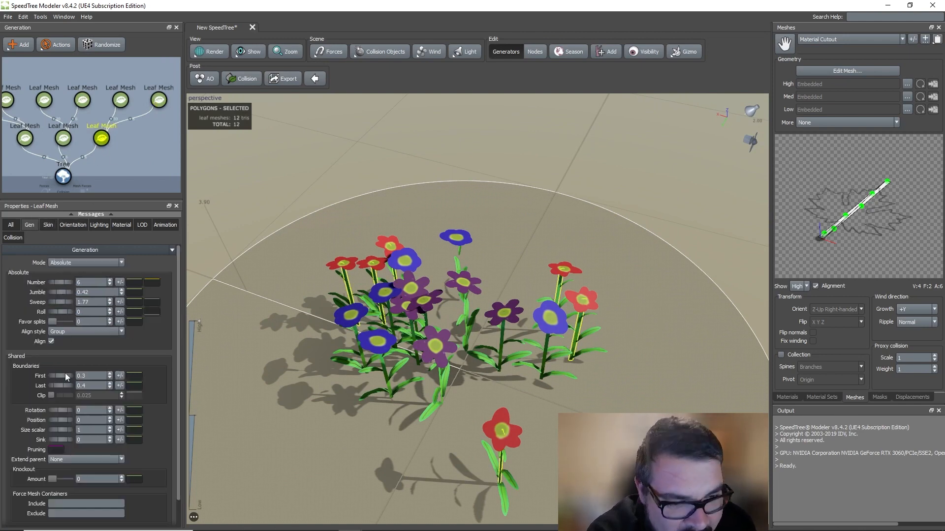
{"action": "mouse_move", "coordinate": [65, 373]}
{"action": "left_mouse_down"}
{"action": "mouse_move", "coordinate": [87, 378]}
{"action": "mouse_move", "coordinate": [56, 386]}
{"action": "left_mouse_up"}
{"action": "left_click", "coordinate": [79, 386]}
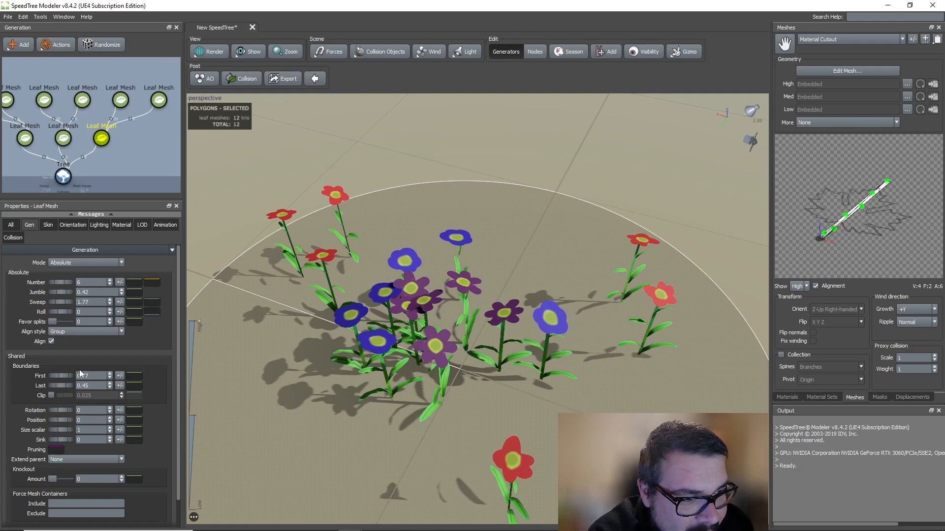
- Try bending the purple flowers' stems with a Fold of 1.27 and a Curl of 0.05
{"action": "left_click", "coordinate": [24, 139]}
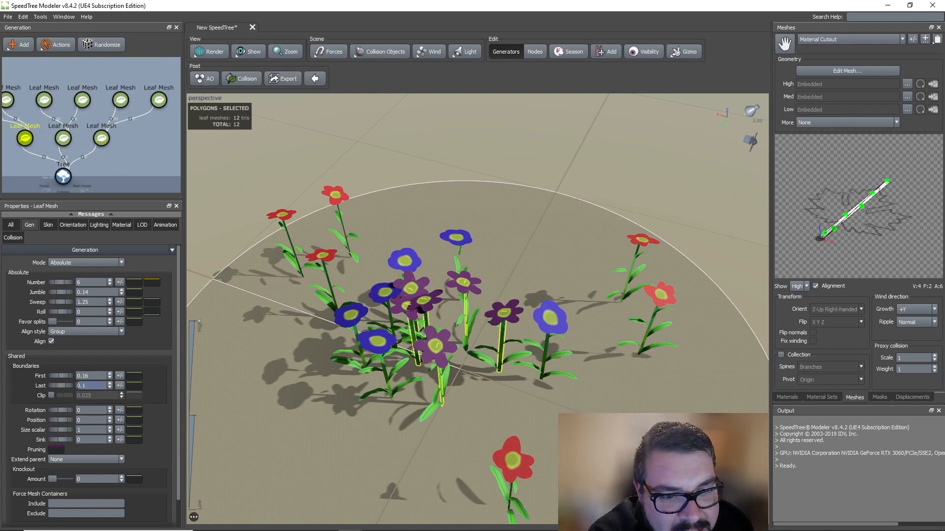
{"action": "left_click", "coordinate": [69, 226]}
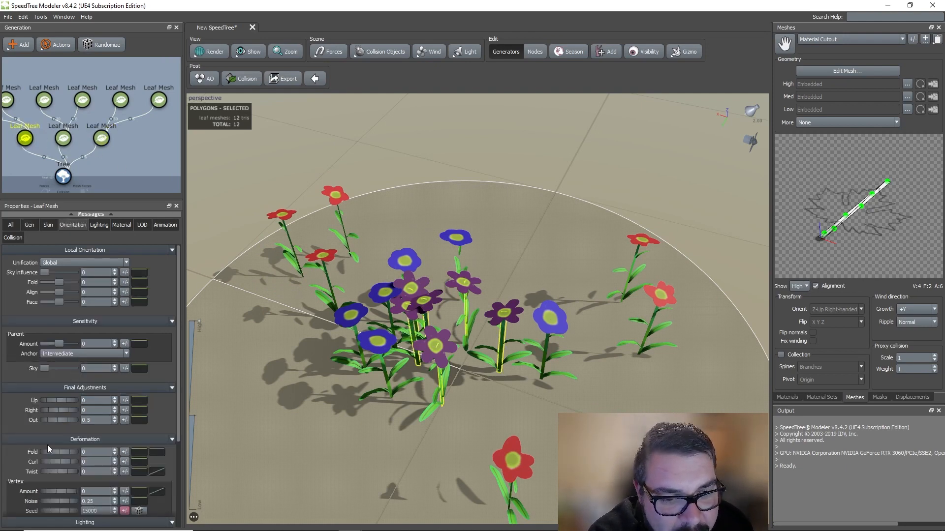
{"action": "mouse_move", "coordinate": [48, 454]}
{"action": "left_mouse_down"}
{"action": "mouse_move", "coordinate": [113, 455]}
{"action": "mouse_move", "coordinate": [62, 460]}
{"action": "left_mouse_up"}
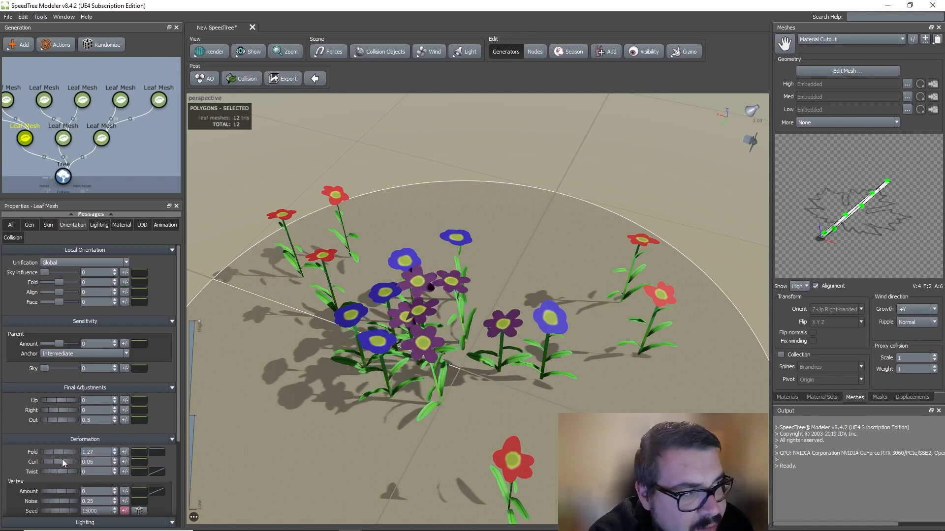
- Edit the Material Cutout stem mesh and add a row of interior points along the length of the stem
{"action": "left_click", "coordinate": [787, 397]}
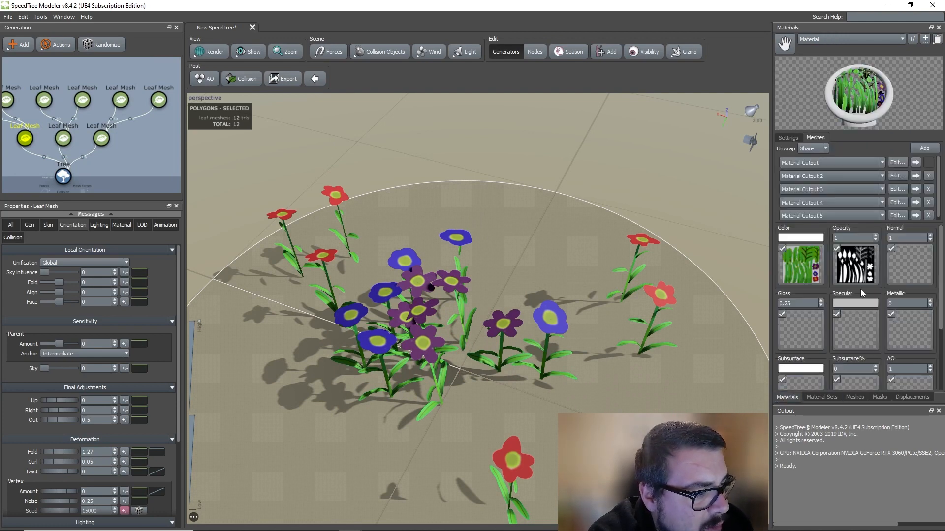
{"action": "left_click", "coordinate": [900, 163]}
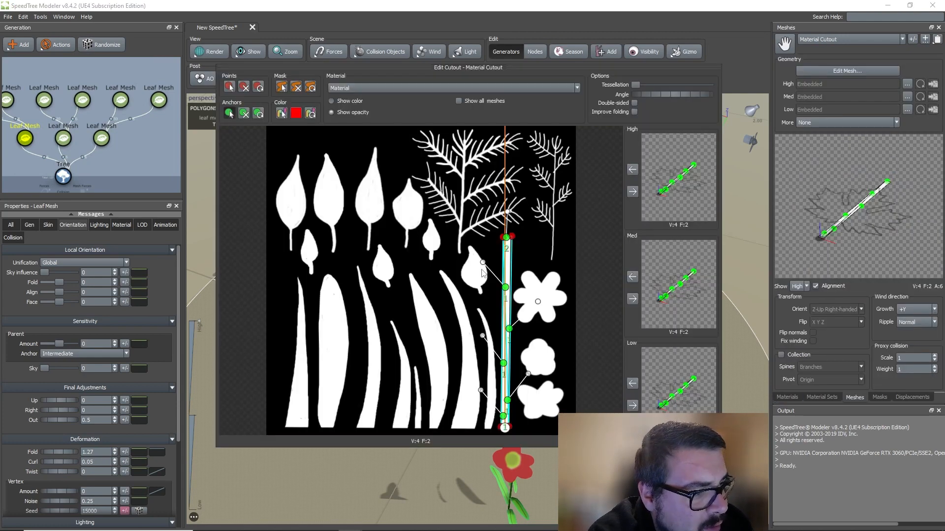
{"action": "left_click", "coordinate": [508, 262]}
{"action": "left_click", "coordinate": [506, 313]}
{"action": "left_click", "coordinate": [506, 347]}
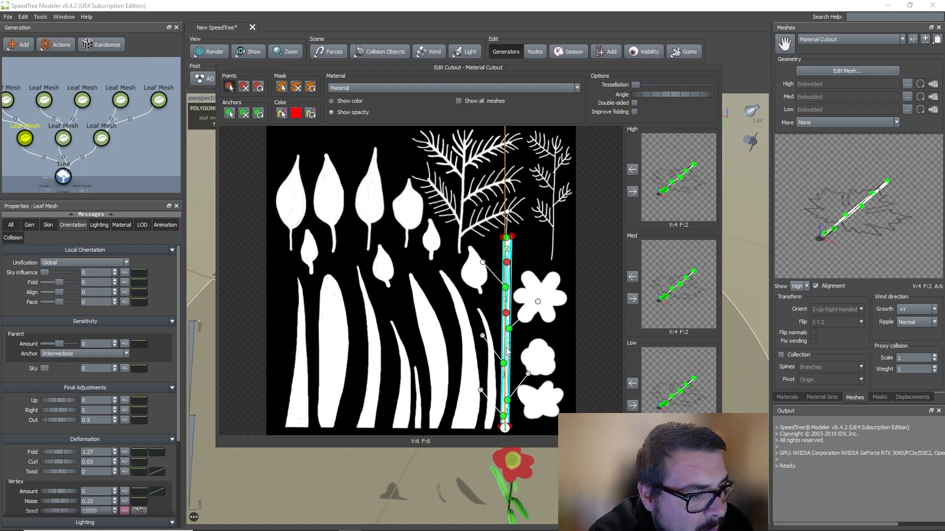
{"action": "left_click", "coordinate": [507, 382]}
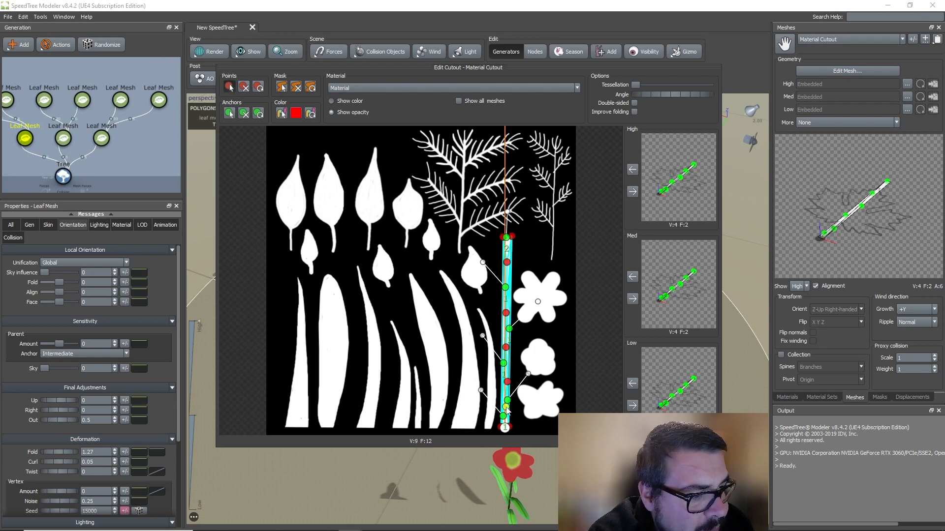
- Raise the stem cutout's tessellation slightly and apply the denser mesh to the Low, Med and High levels
{"action": "left_click_drag", "start_coordinate": [637, 86], "coordinate": [645, 87]}
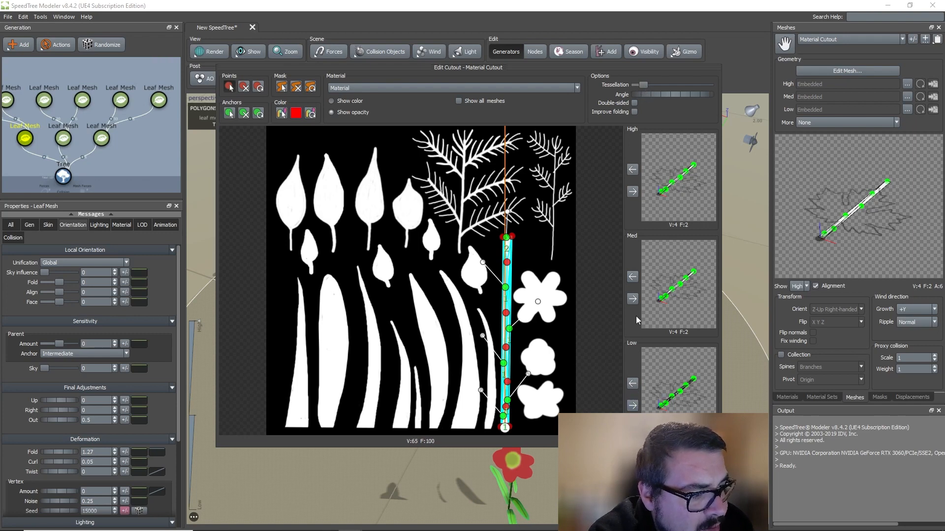
{"action": "left_click", "coordinate": [633, 299]}
{"action": "left_click", "coordinate": [632, 191]}
{"action": "left_click", "coordinate": [728, 74]}
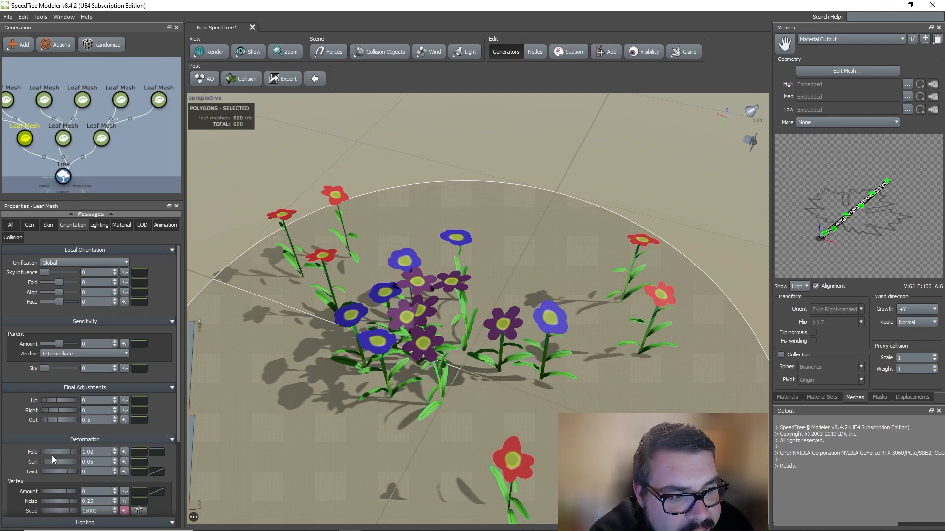
- Deform the purple flowers' stems with Fold 1.02, Curl -0.14, Twist 0.13, and the blue flowers' stems with Fold 2.77, Curl 0.1, Twist 0.39
{"action": "mouse_move", "coordinate": [51, 463]}
{"action": "left_mouse_down"}
{"action": "mouse_move", "coordinate": [69, 474]}
{"action": "mouse_move", "coordinate": [52, 464]}
{"action": "left_mouse_up"}
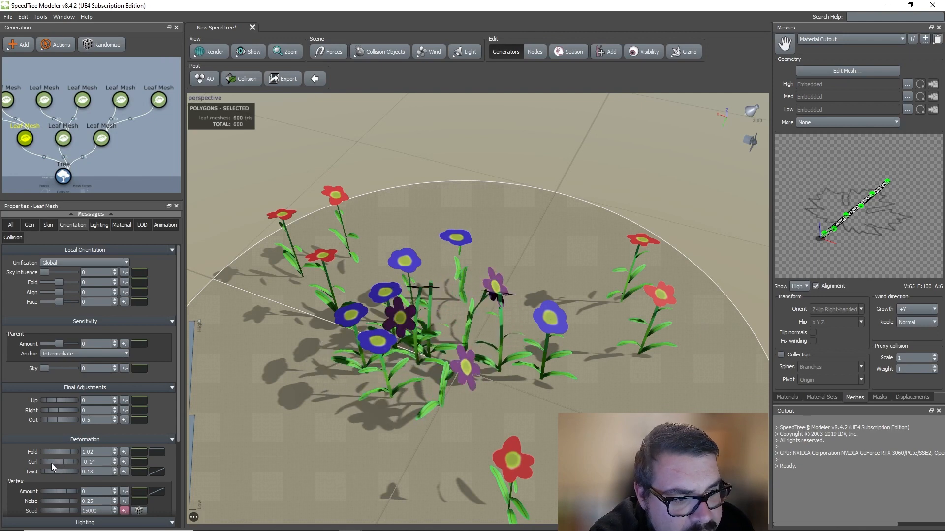
{"action": "left_click", "coordinate": [63, 139]}
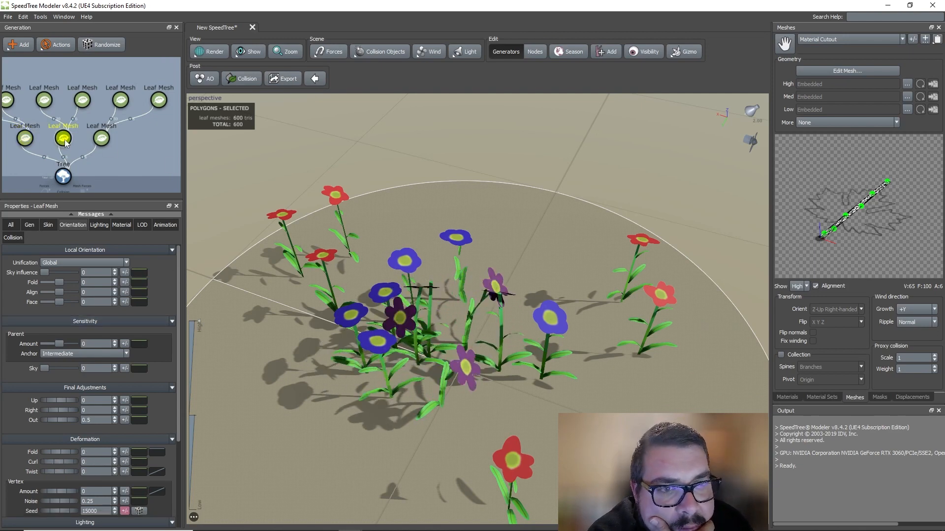
{"action": "left_click_drag", "start_coordinate": [52, 460], "coordinate": [189, 441]}
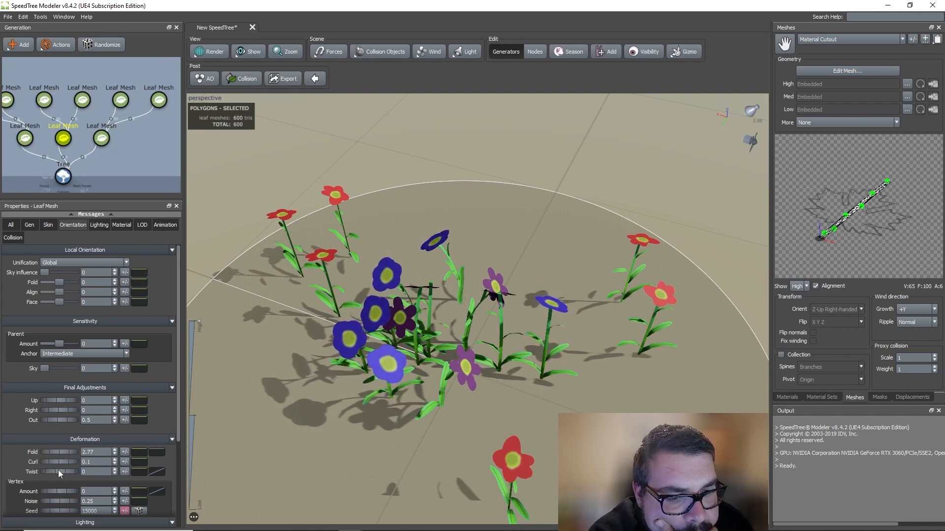
{"action": "left_click_drag", "start_coordinate": [59, 473], "coordinate": [74, 473]}
- Pull the red flowers' stems inward with a First boundary of 0.38 and a Last boundary of 0.14
{"action": "left_click", "coordinate": [101, 138]}
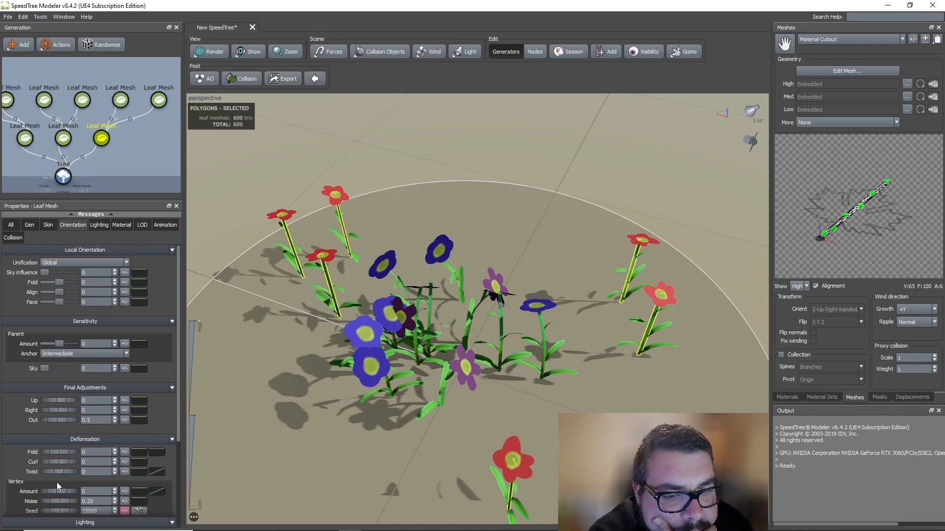
{"action": "left_click", "coordinate": [30, 224]}
{"action": "mouse_move", "coordinate": [63, 379]}
{"action": "left_mouse_down"}
{"action": "mouse_move", "coordinate": [31, 389]}
{"action": "mouse_move", "coordinate": [49, 390]}
{"action": "left_mouse_up"}
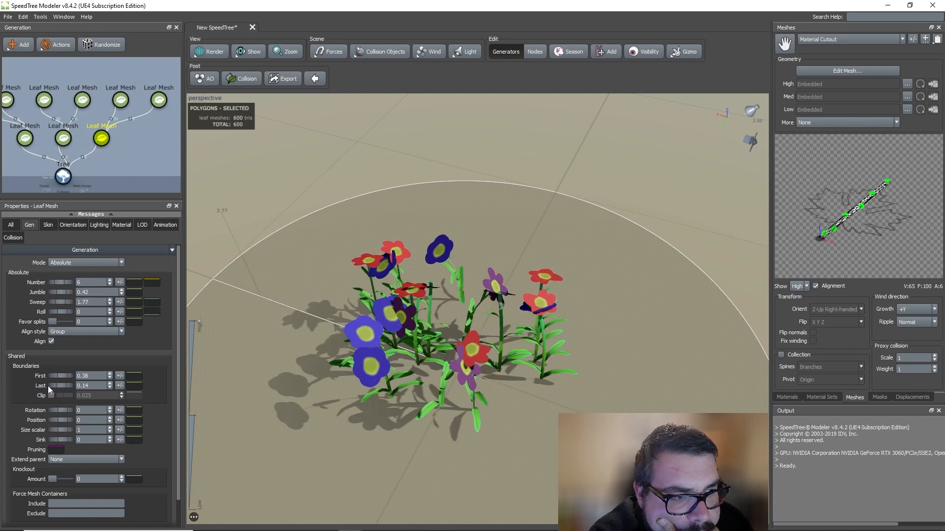
- Deform the red flowers' stems with Fold 0.41, Curl 0.18 and Twist 0.92, and set the blue flowers' stem Twist to -0.68
{"action": "left_click", "coordinate": [71, 224]}
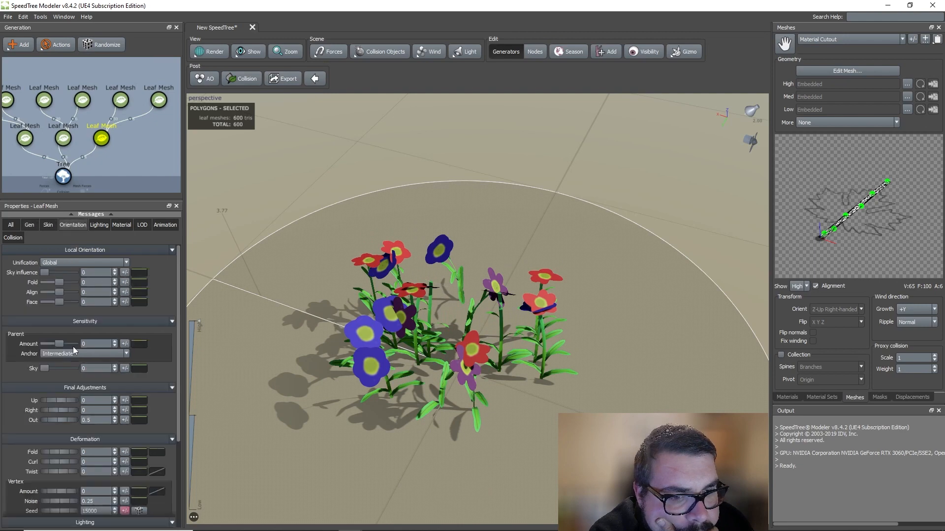
{"action": "left_click_drag", "start_coordinate": [51, 462], "coordinate": [107, 462]}
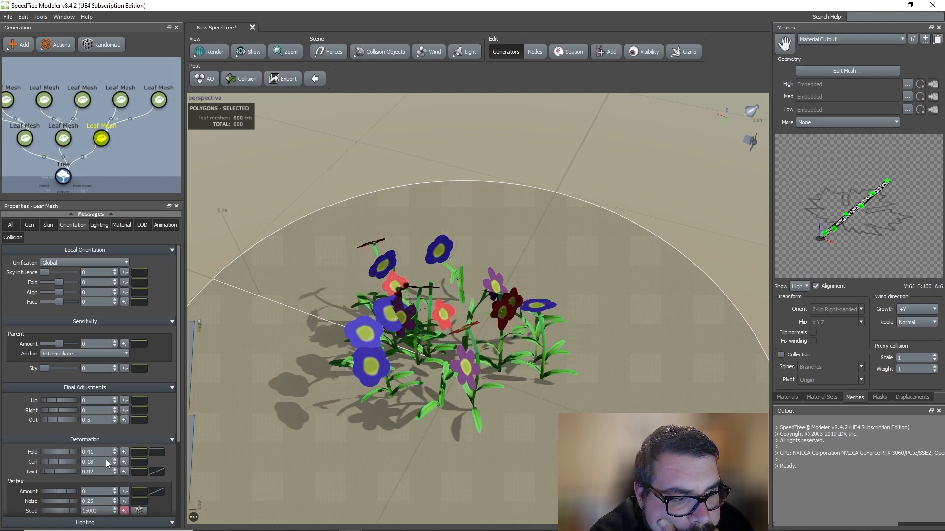
{"action": "left_click", "coordinate": [72, 142]}
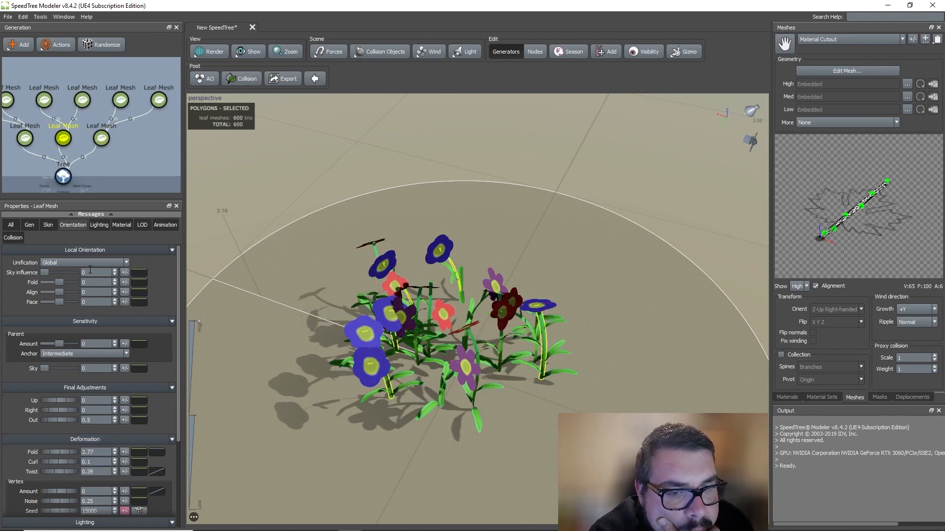
{"action": "left_click_drag", "start_coordinate": [51, 470], "coordinate": [6, 471]}
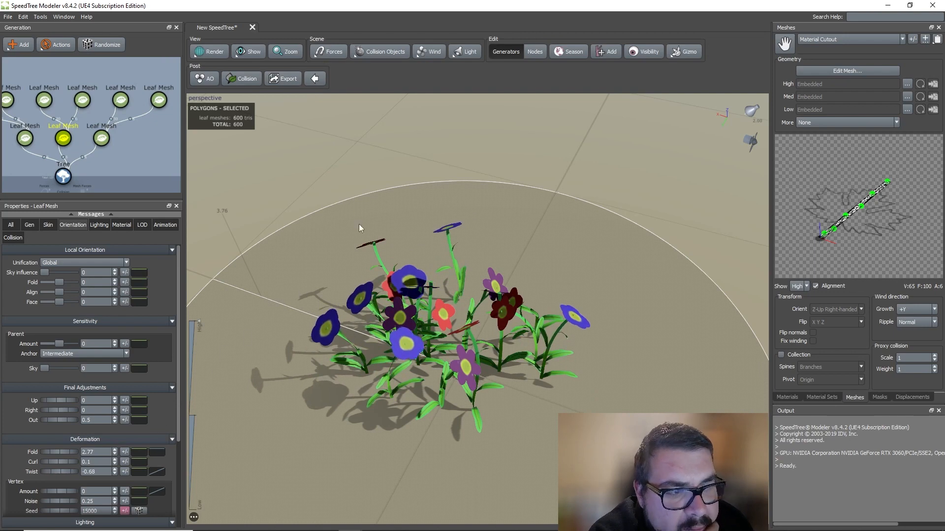
- Set the deformation Curl of the red flowers' stems to 0.13 and of the blue flowers' stems to -0.04
{"action": "left_click", "coordinate": [101, 138]}
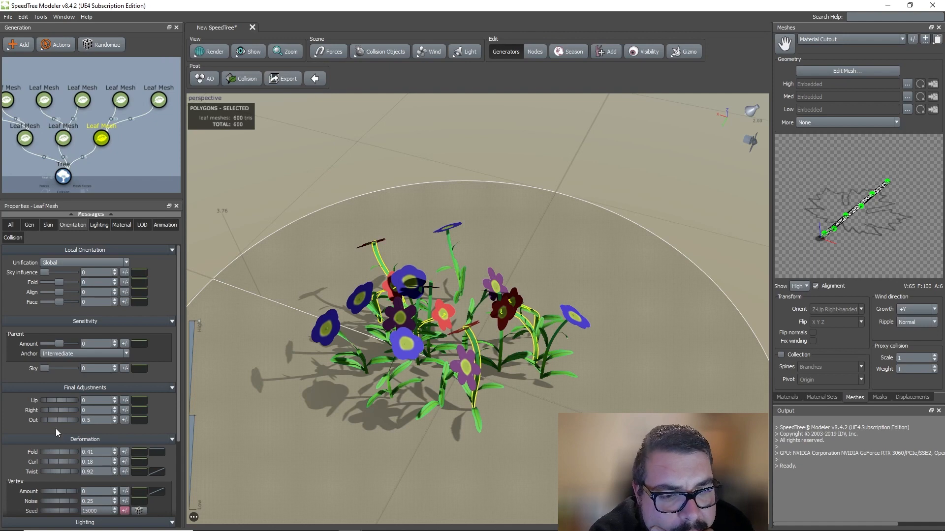
{"action": "mouse_move", "coordinate": [54, 460]}
{"action": "left_mouse_down"}
{"action": "mouse_move", "coordinate": [43, 457]}
{"action": "mouse_move", "coordinate": [52, 456]}
{"action": "left_mouse_up"}
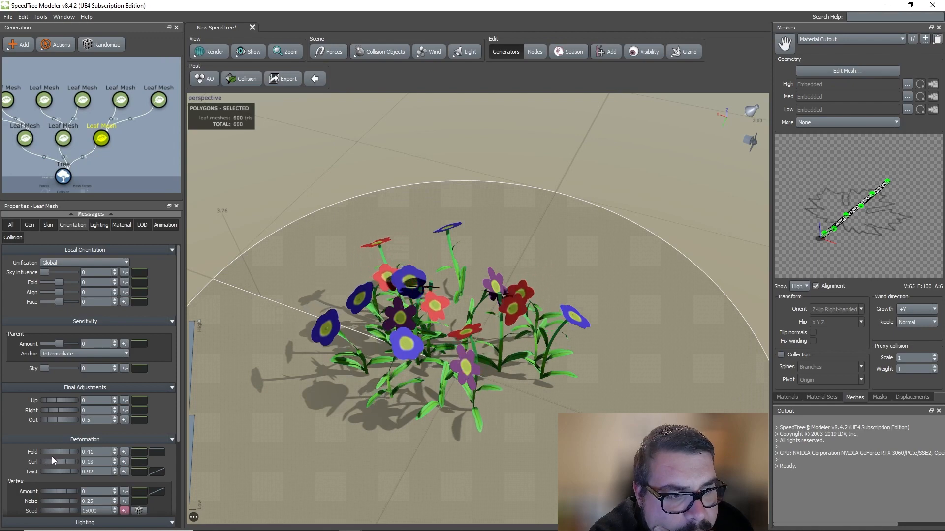
{"action": "left_click_drag", "start_coordinate": [415, 299], "coordinate": [657, 244]}
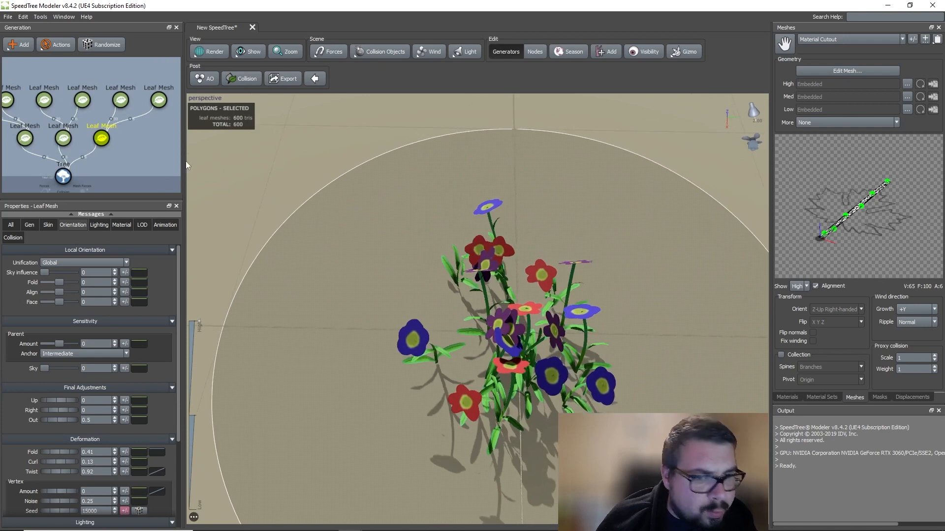
{"action": "left_click", "coordinate": [63, 138]}
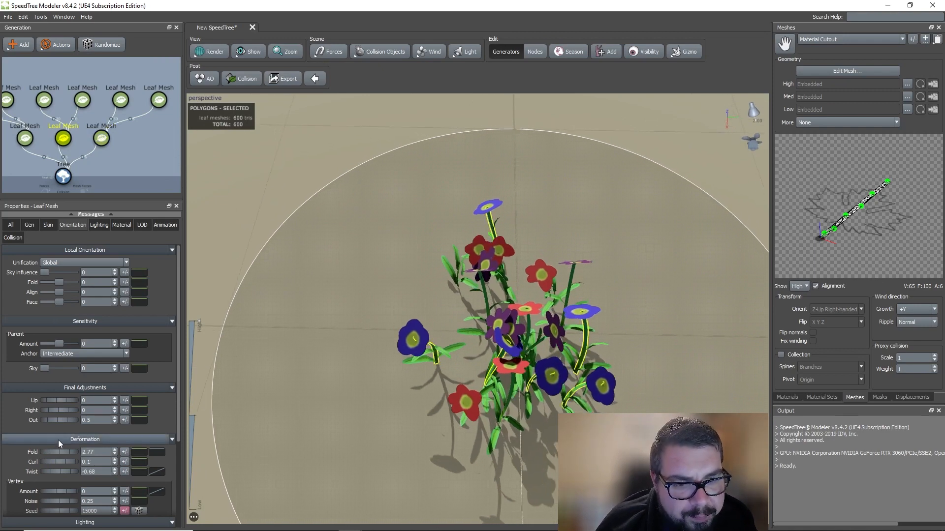
{"action": "left_click_drag", "start_coordinate": [63, 461], "coordinate": [56, 462]}
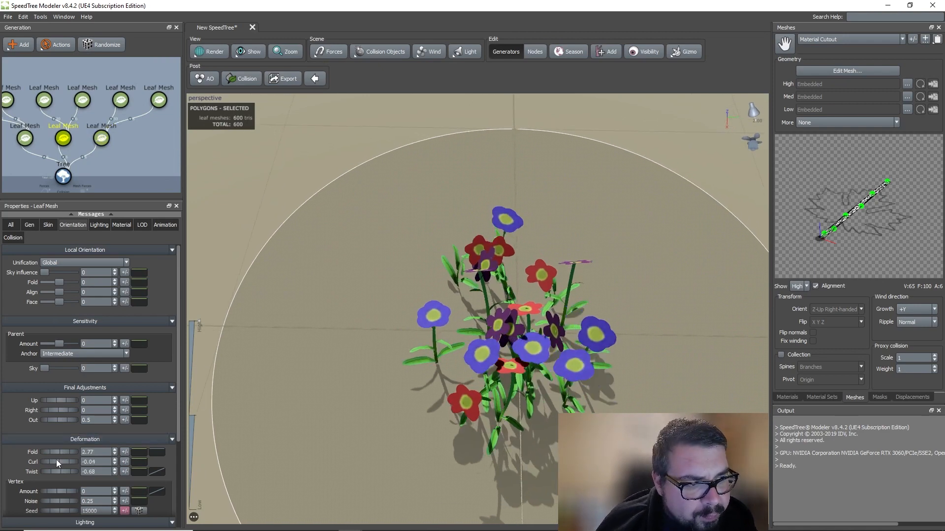
- Set the purple flowers' stem boundaries to First 0.01 and Last 0.11
{"action": "left_click", "coordinate": [24, 138]}
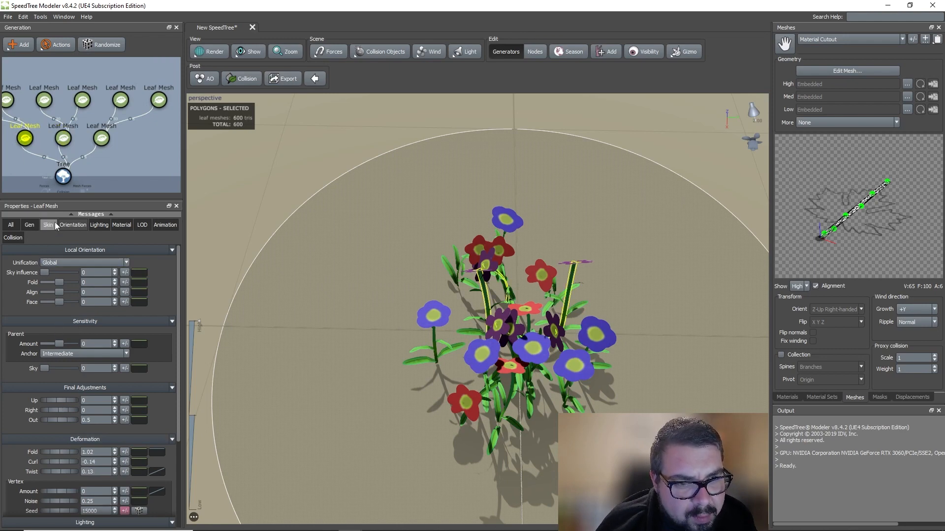
{"action": "left_click", "coordinate": [30, 226]}
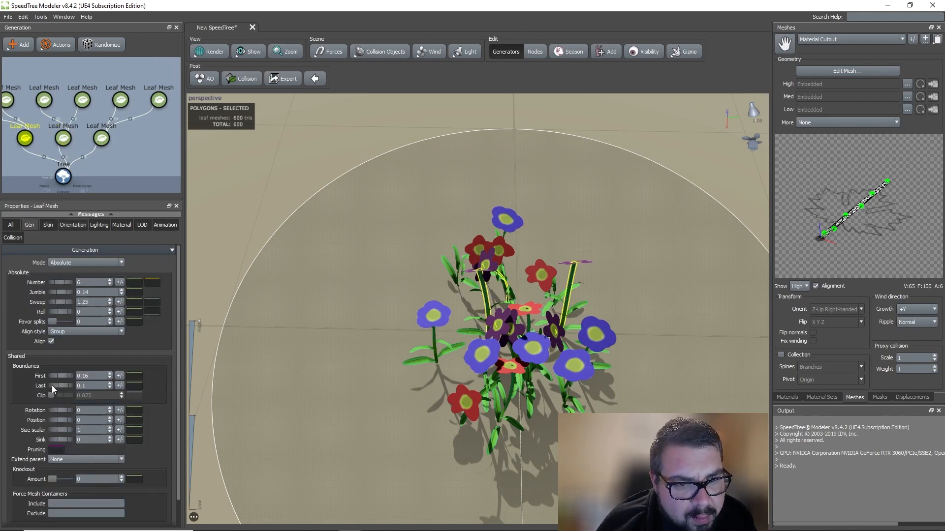
{"action": "mouse_move", "coordinate": [57, 385]}
{"action": "left_mouse_down"}
{"action": "mouse_move", "coordinate": [73, 391]}
{"action": "mouse_move", "coordinate": [55, 391]}
{"action": "mouse_move", "coordinate": [61, 377]}
{"action": "mouse_move", "coordinate": [47, 379]}
{"action": "left_mouse_up"}
- Redistribute the purple flowers' stems with a Jumble of 0 and a Sweep of 0.97
{"action": "left_click_drag", "start_coordinate": [60, 294], "coordinate": [41, 300]}
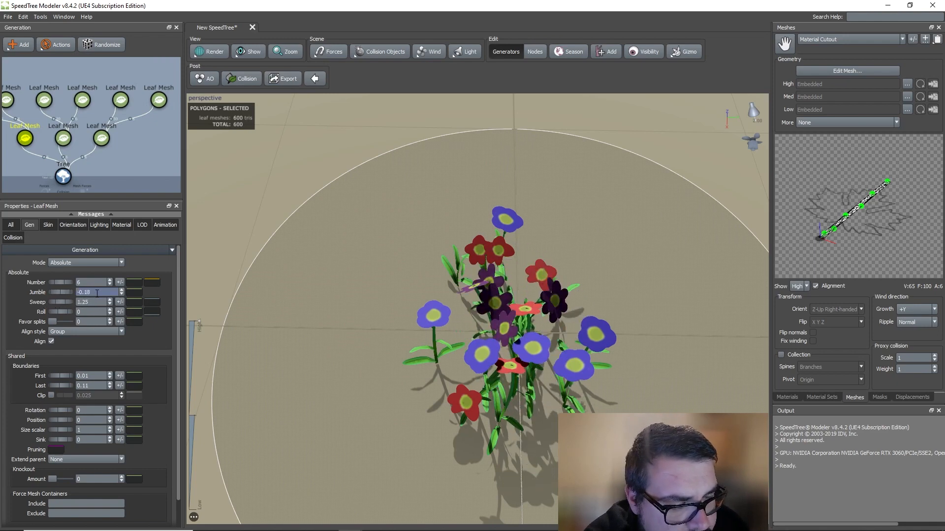
{"action": "key", "text": "Return"}
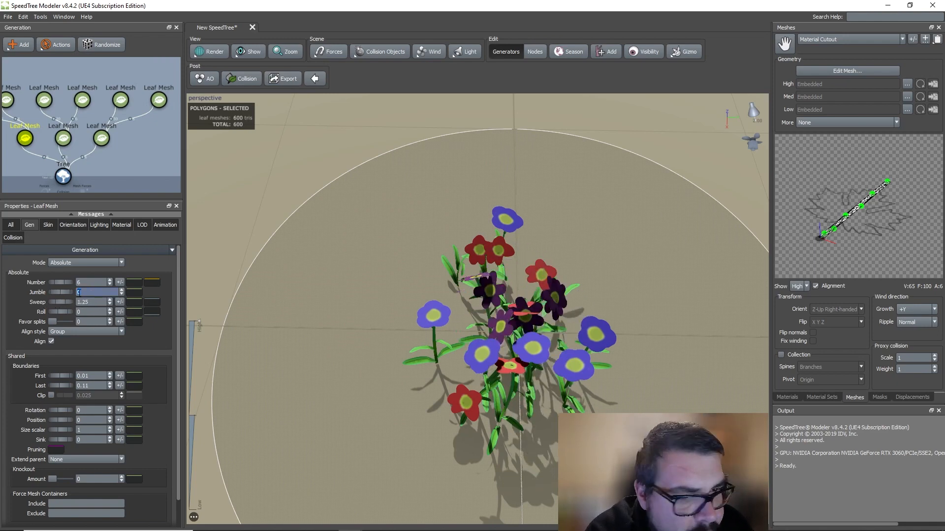
{"action": "key", "text": "Return"}
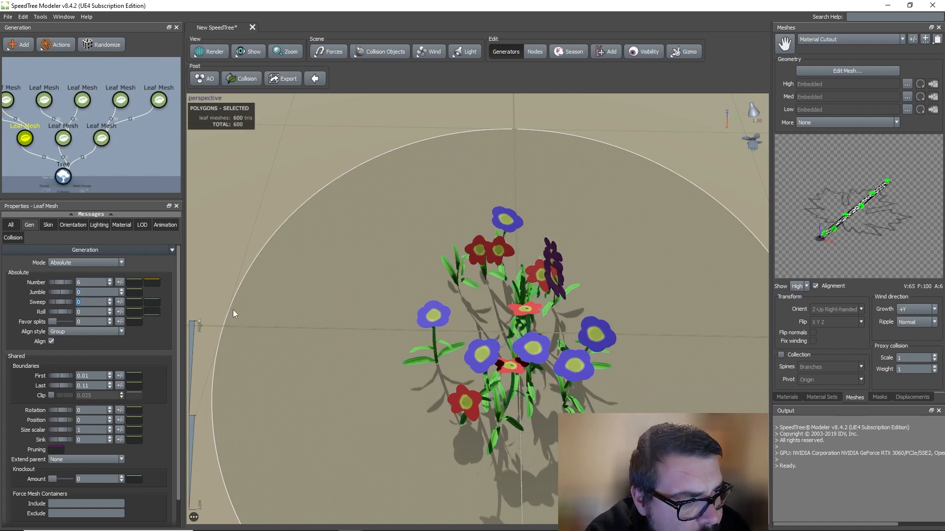
{"action": "left_click_drag", "start_coordinate": [59, 302], "coordinate": [106, 303]}
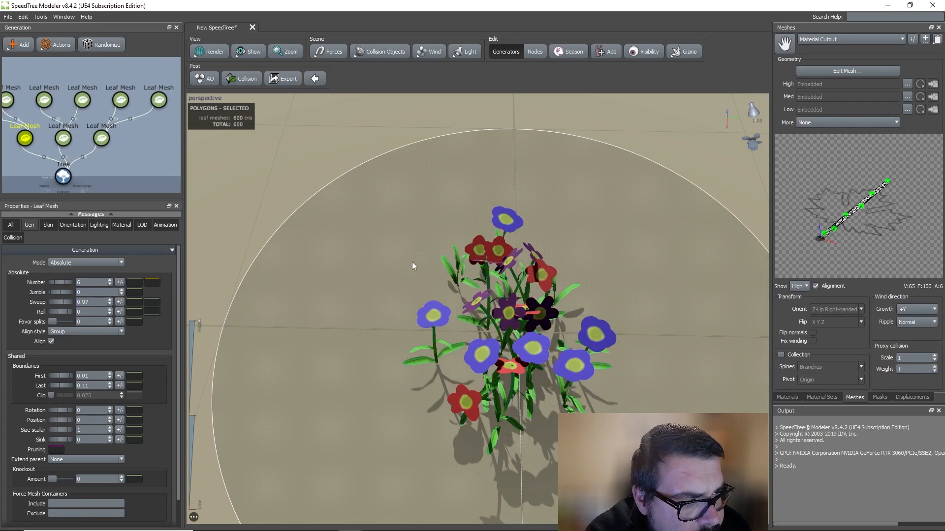
{"action": "left_click_drag", "start_coordinate": [412, 261], "coordinate": [330, 252]}
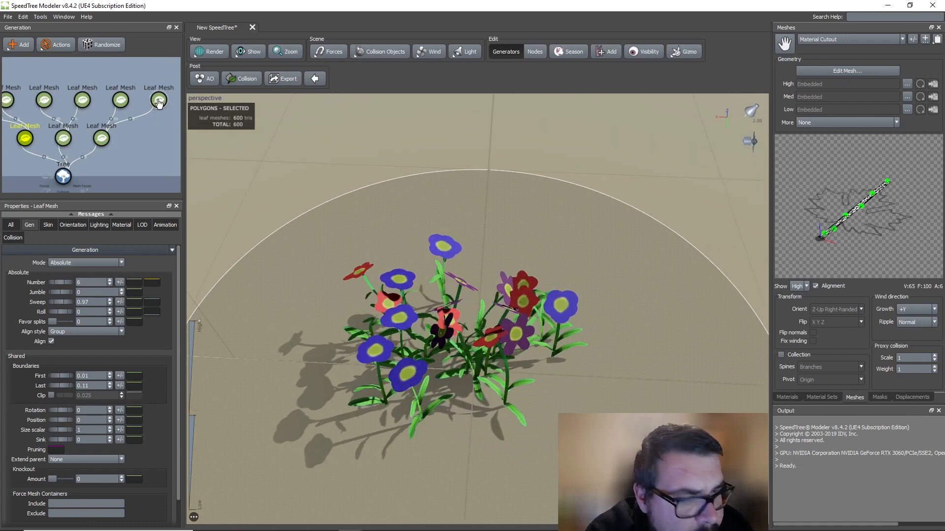
- Set the Sweep of the blue flowers' stems to 1.28
{"action": "left_click", "coordinate": [63, 138]}
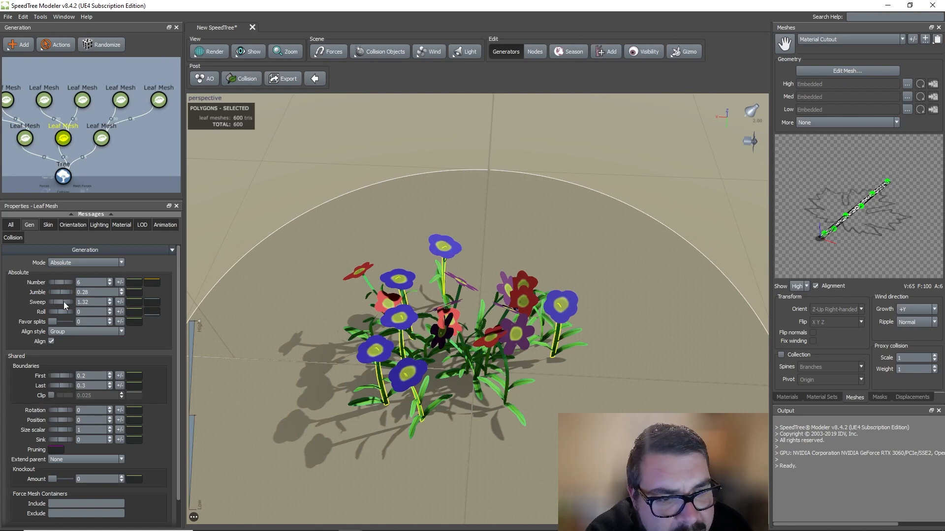
{"action": "left_click_drag", "start_coordinate": [64, 302], "coordinate": [62, 301]}
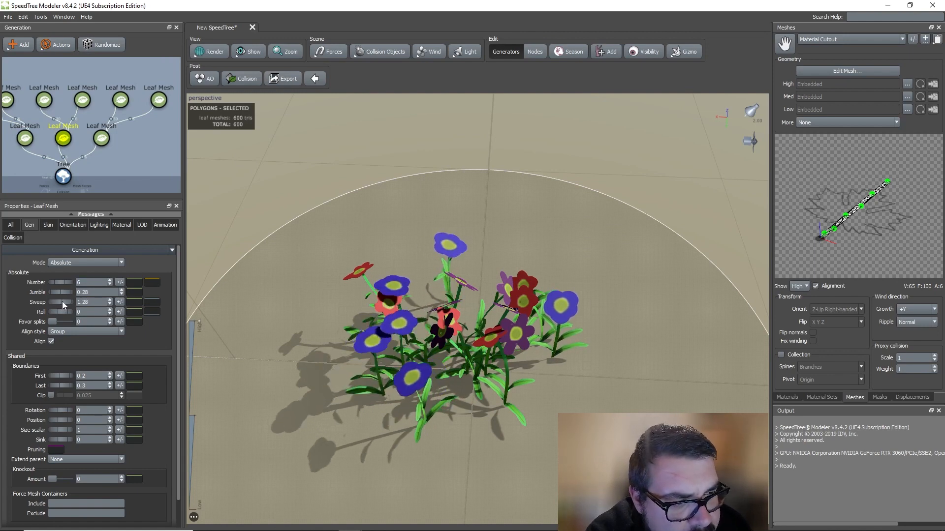
- Select the red flowers' stem generator with its generation settings shown
{"action": "left_click", "coordinate": [101, 139]}
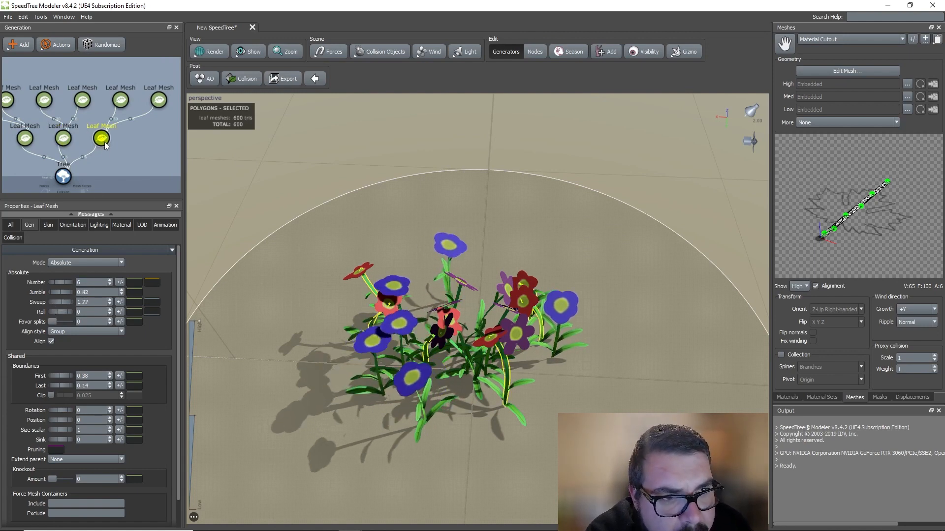